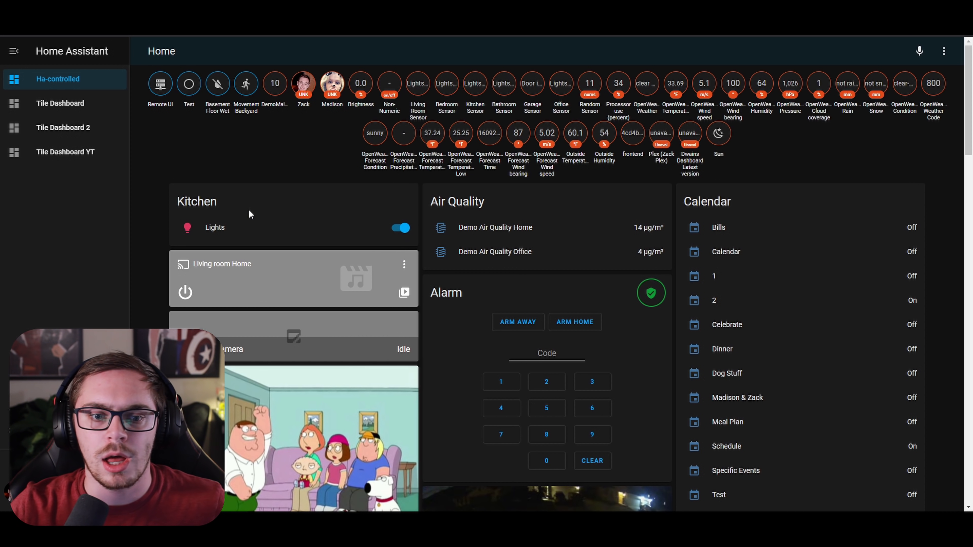
Look through the automatically generated Home dashboard and take control of it, choosing to start with an empty dashboard.
{"action": "scroll", "coordinate": [492, 303], "scroll_direction": "down", "scroll_amount": 5}
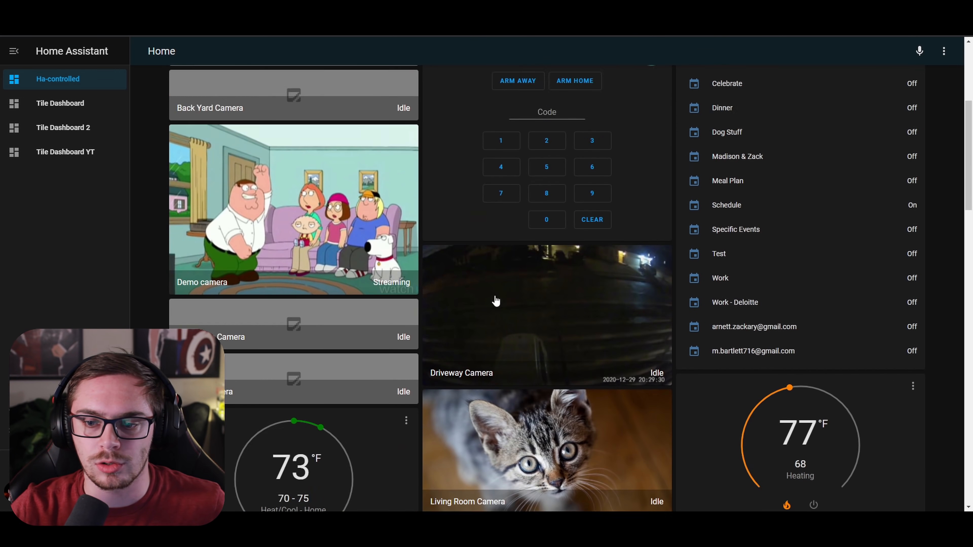
{"action": "scroll", "coordinate": [771, 290], "scroll_direction": "down", "scroll_amount": 20}
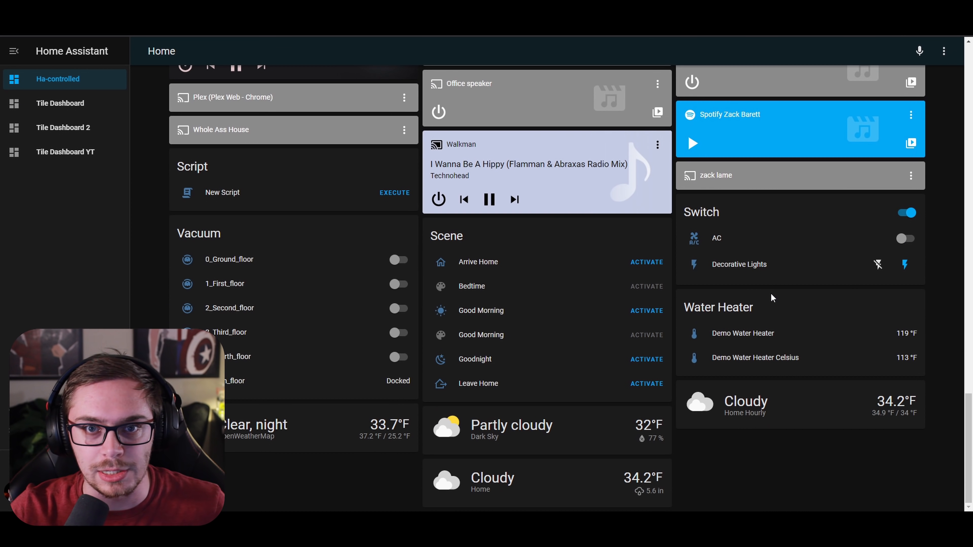
{"action": "scroll", "coordinate": [771, 298], "scroll_direction": "up", "scroll_amount": 10}
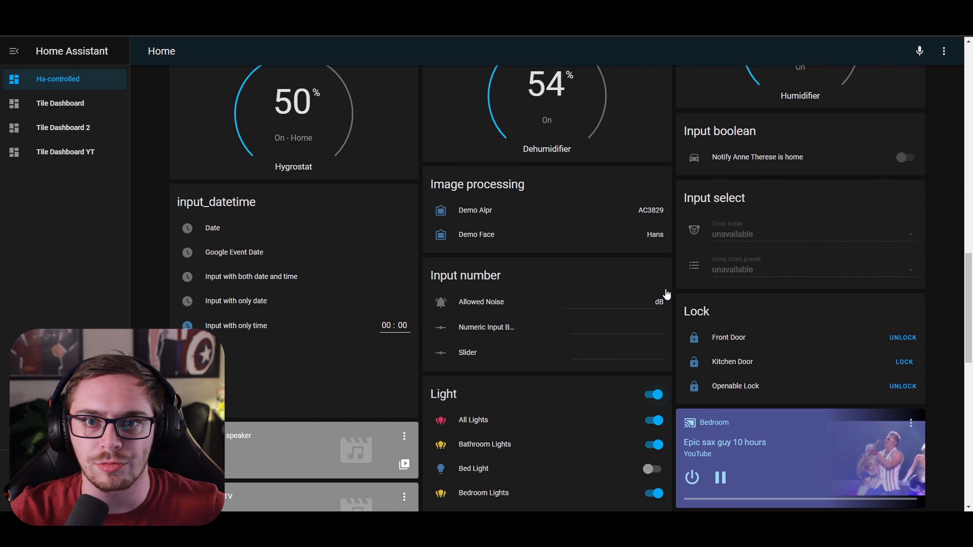
{"action": "scroll", "coordinate": [645, 314], "scroll_direction": "up", "scroll_amount": 15}
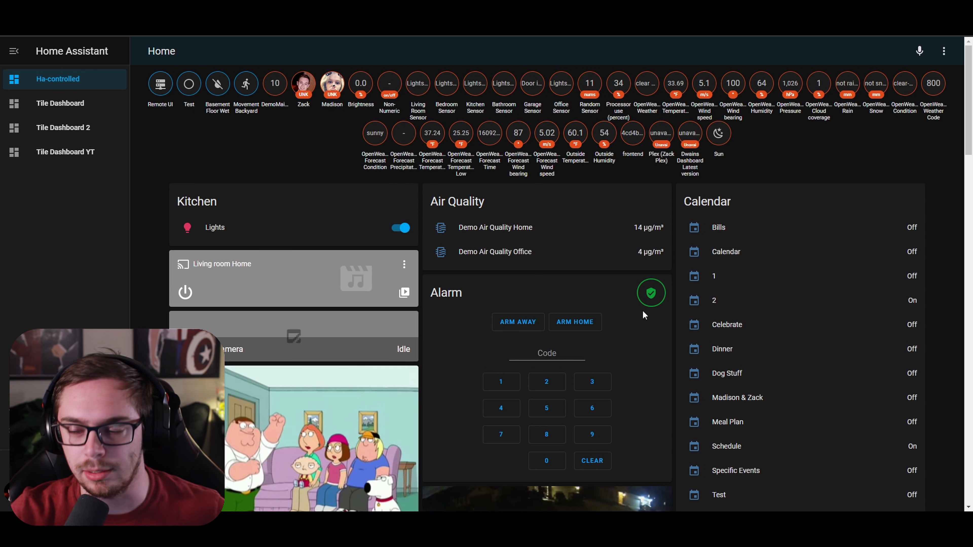
{"action": "left_click", "coordinate": [944, 56]}
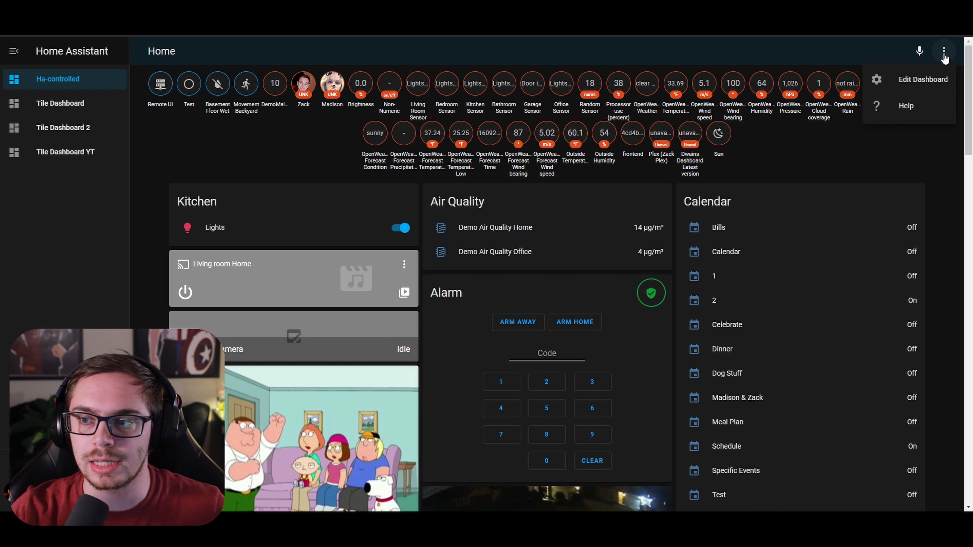
{"action": "left_click", "coordinate": [923, 79]}
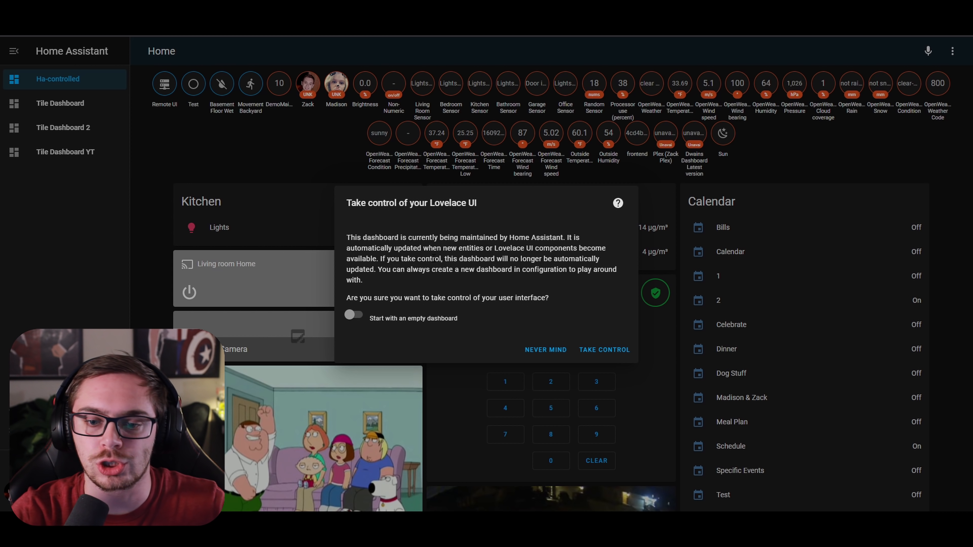
{"action": "left_click", "coordinate": [353, 315]}
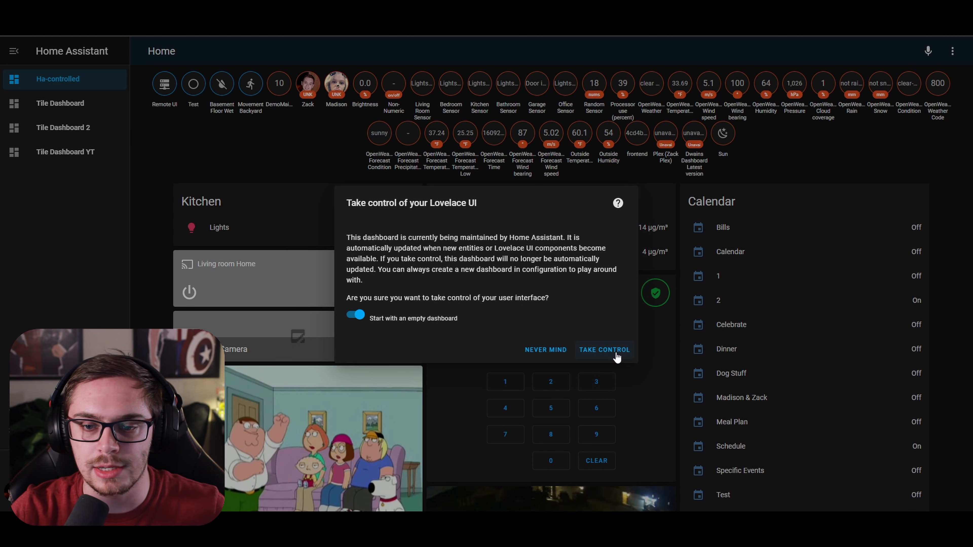
{"action": "left_click", "coordinate": [605, 349]}
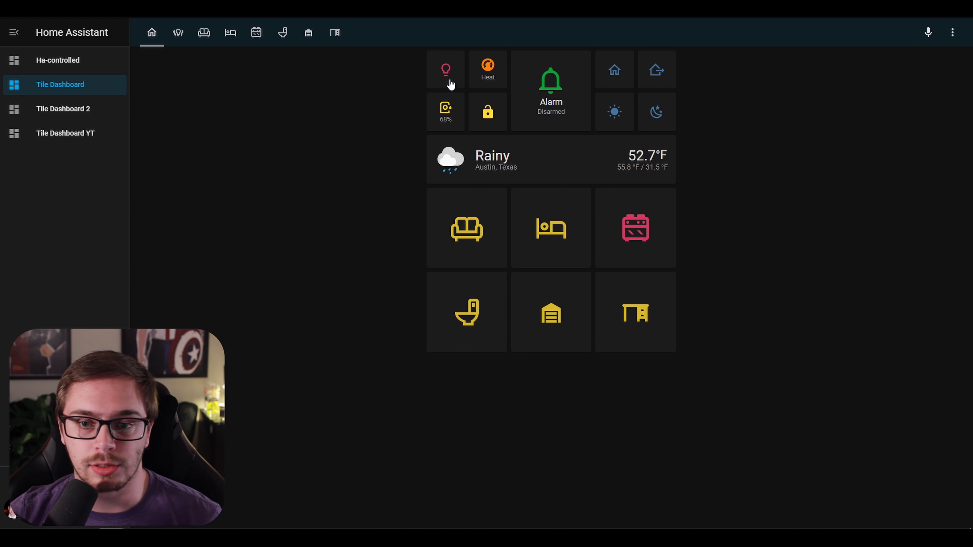
Turn all the lights off and back on from the Tile Dashboard's home view, and open the lights view.
{"action": "left_click", "coordinate": [451, 85]}
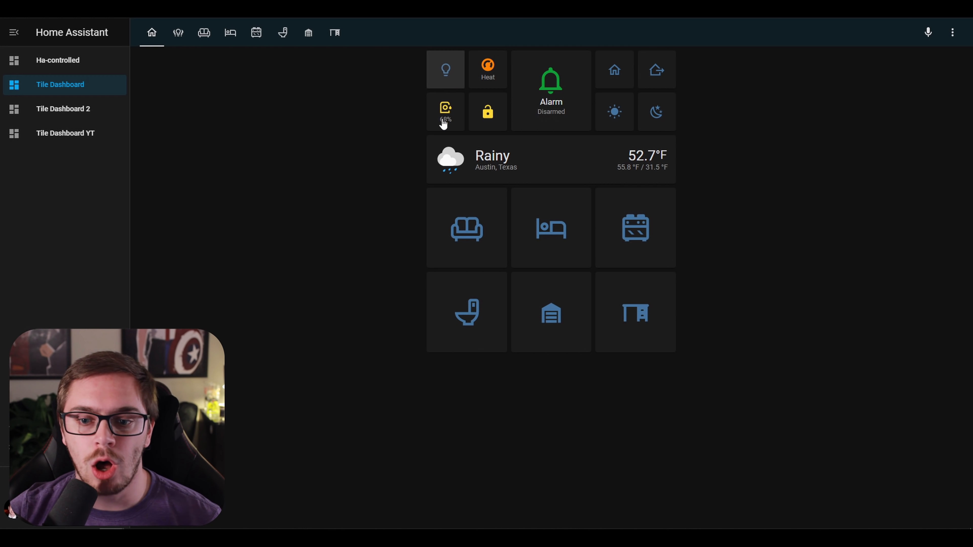
{"action": "left_click", "coordinate": [446, 86]}
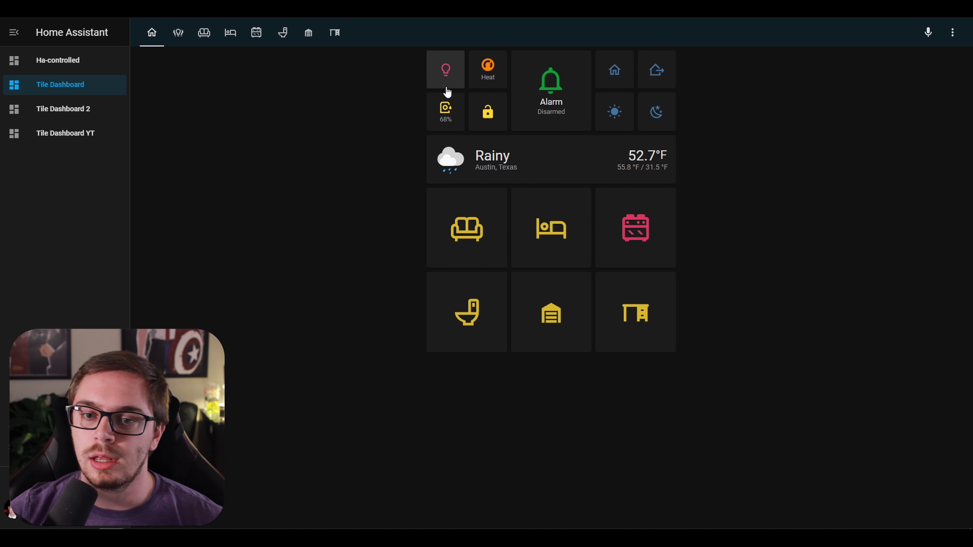
{"action": "left_click", "coordinate": [449, 88]}
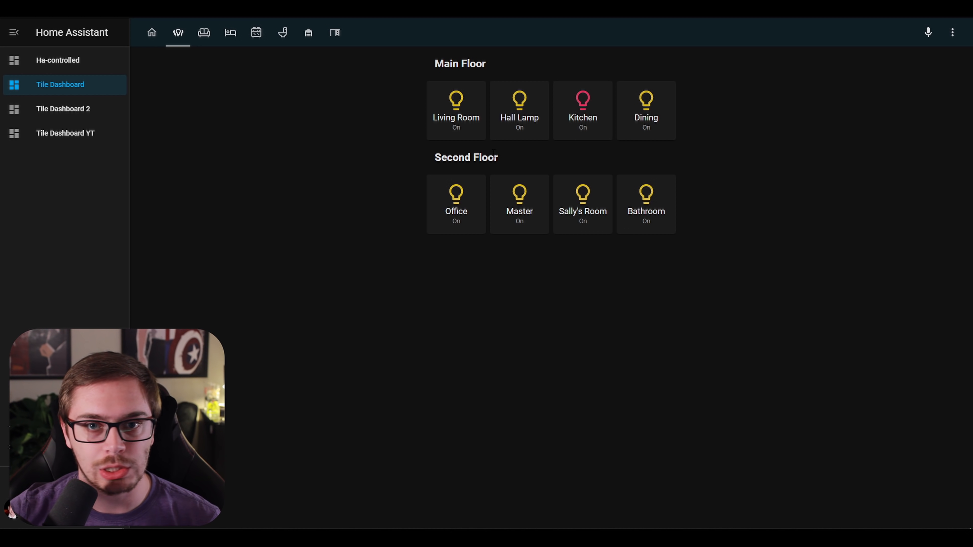
Toggle the Living Room and Kitchen lights in the lights view, restore them to on, and return to the home view.
{"action": "left_click", "coordinate": [475, 127]}
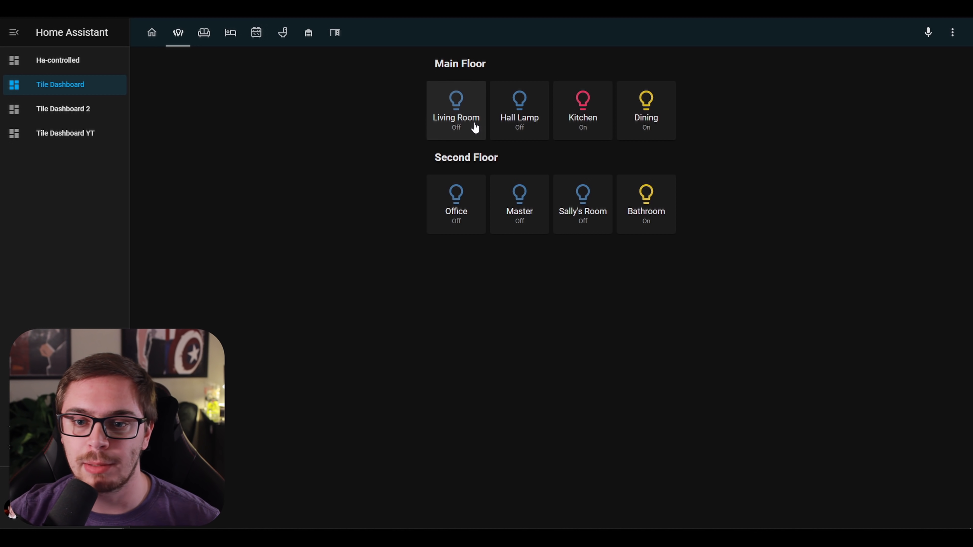
{"action": "left_click", "coordinate": [586, 130]}
{"action": "left_click", "coordinate": [592, 133]}
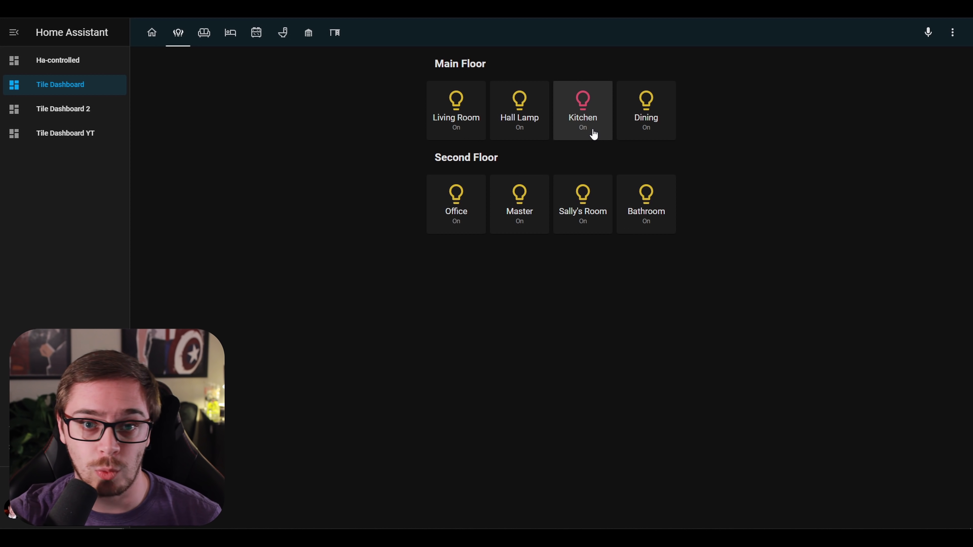
{"action": "left_click", "coordinate": [152, 46]}
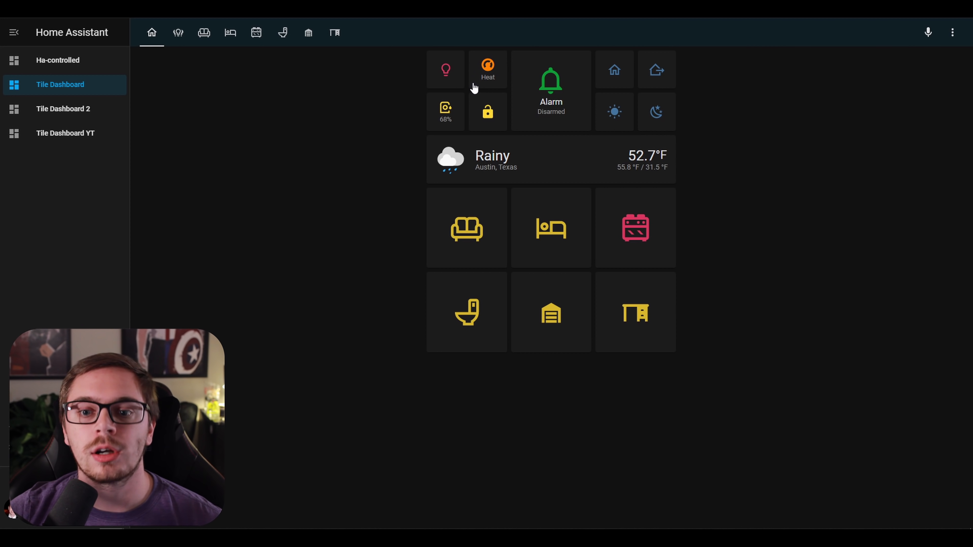
Raise the HeatPump's target temperature to 70 °F and close its details.
{"action": "left_click", "coordinate": [488, 84]}
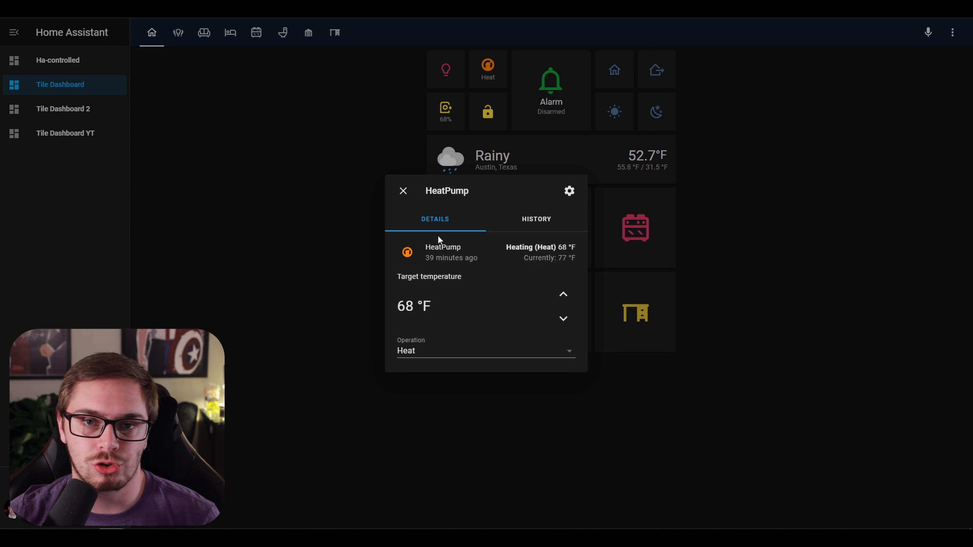
{"action": "left_click", "coordinate": [564, 300]}
{"action": "left_click", "coordinate": [564, 300]}
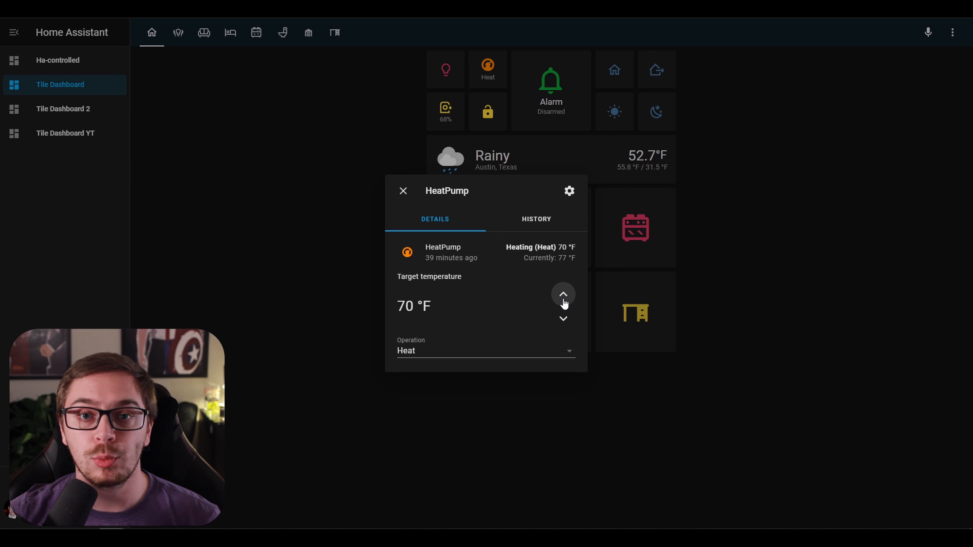
{"action": "left_click", "coordinate": [403, 191]}
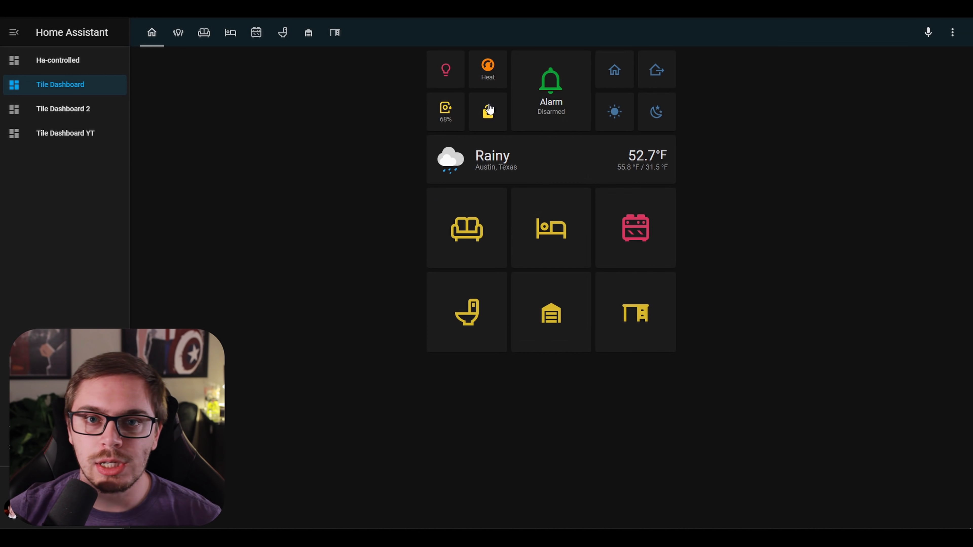
Switch the HeatPump's operation to Off and back to Heat.
{"action": "left_click", "coordinate": [490, 109]}
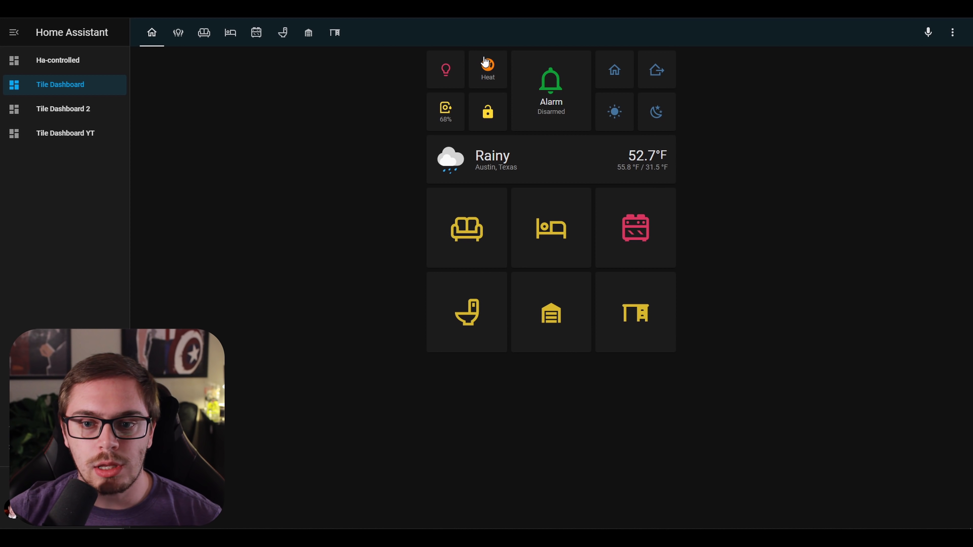
{"action": "left_click", "coordinate": [488, 89]}
{"action": "left_click", "coordinate": [467, 354]}
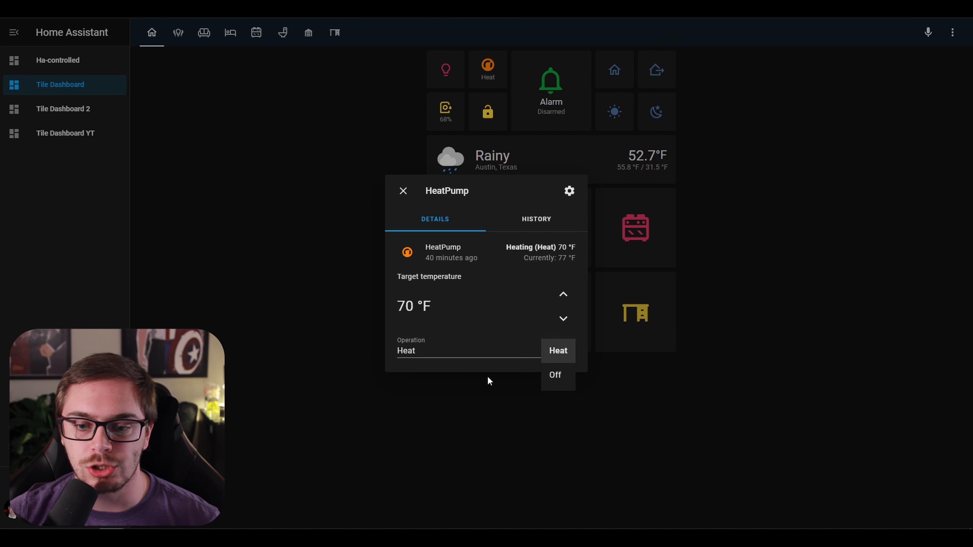
{"action": "left_click", "coordinate": [556, 375]}
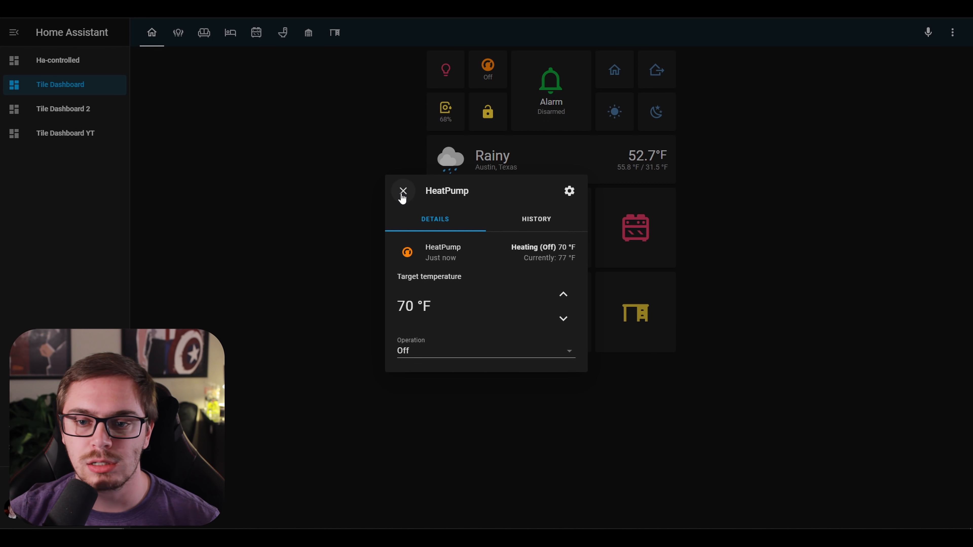
{"action": "left_click", "coordinate": [402, 191]}
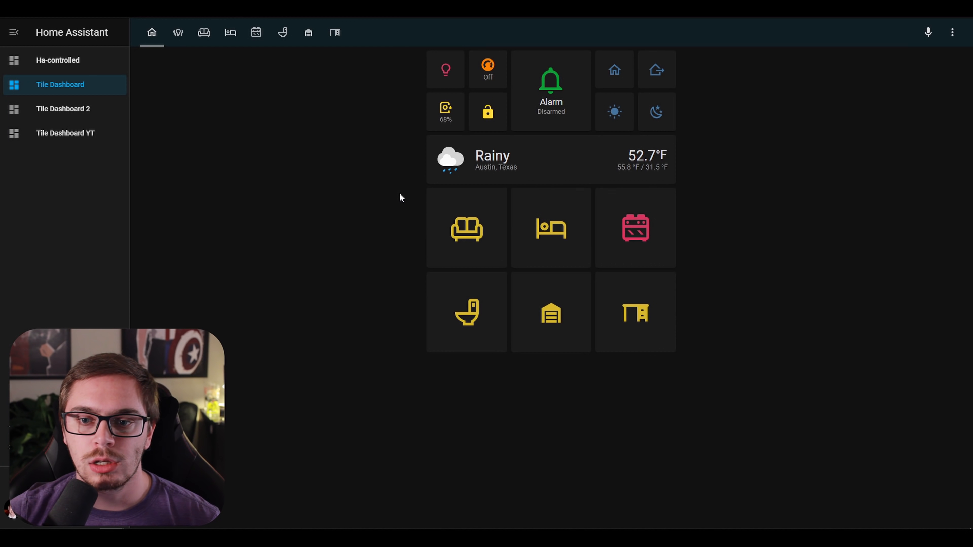
{"action": "left_click", "coordinate": [476, 71]}
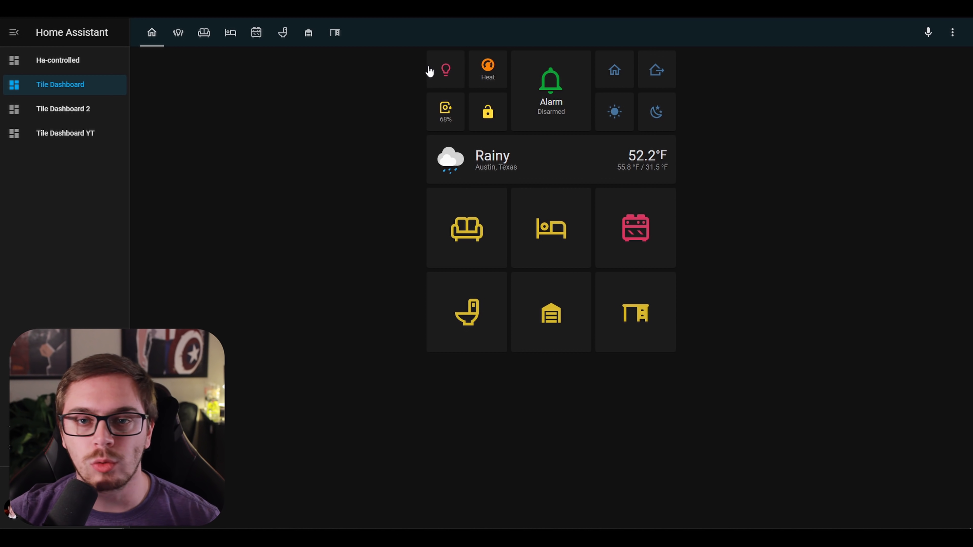
Toggle the humidifier off and back on, and check its target humidity details.
{"action": "left_click", "coordinate": [442, 122]}
{"action": "left_click", "coordinate": [441, 123]}
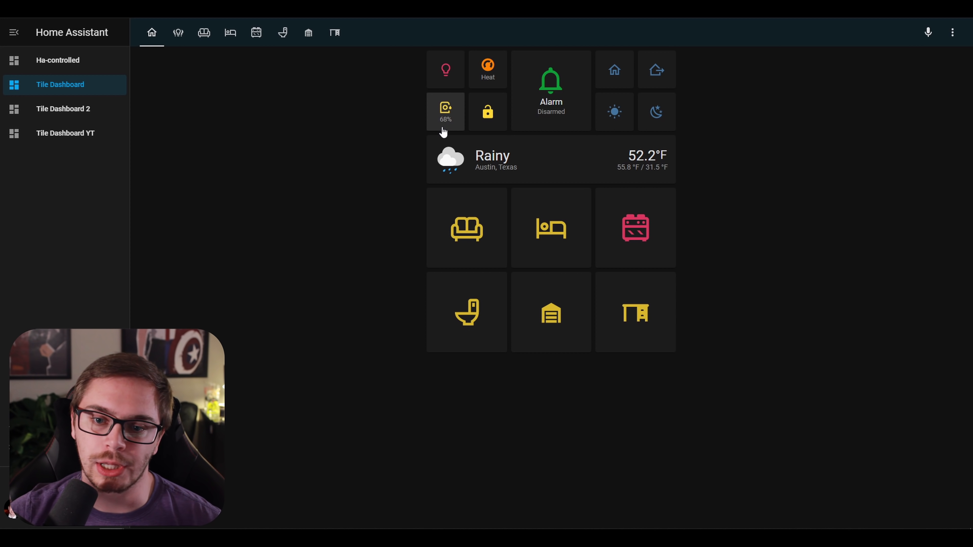
{"action": "left_click", "coordinate": [459, 130]}
{"action": "left_click", "coordinate": [457, 129]}
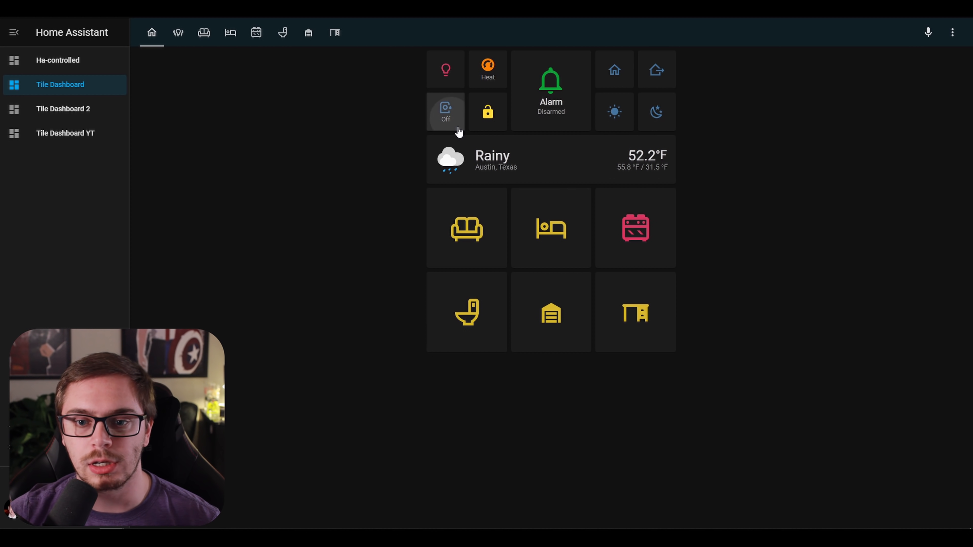
{"action": "left_click", "coordinate": [446, 127]}
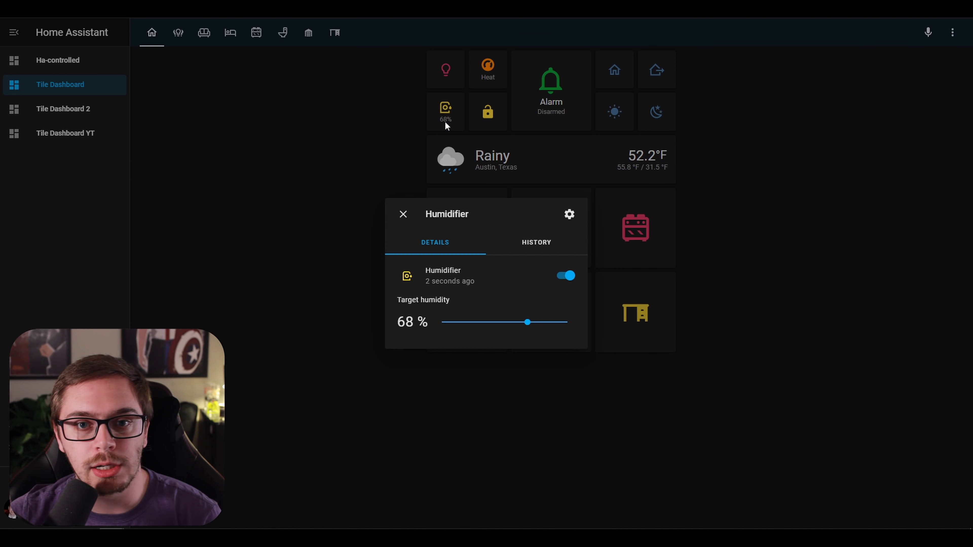
{"action": "left_click", "coordinate": [404, 215]}
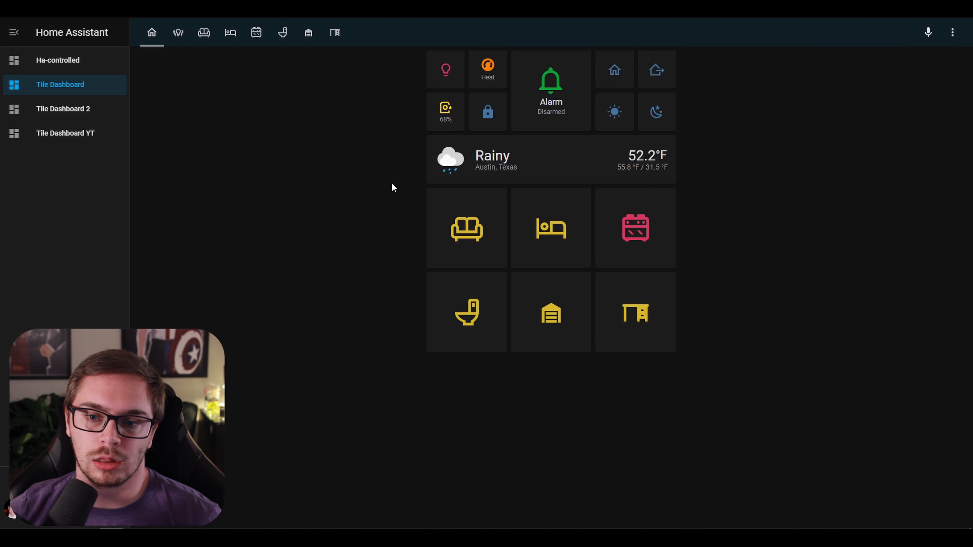
View the alarm's arming options, close them, and activate the home scene tile.
{"action": "left_click", "coordinate": [556, 123]}
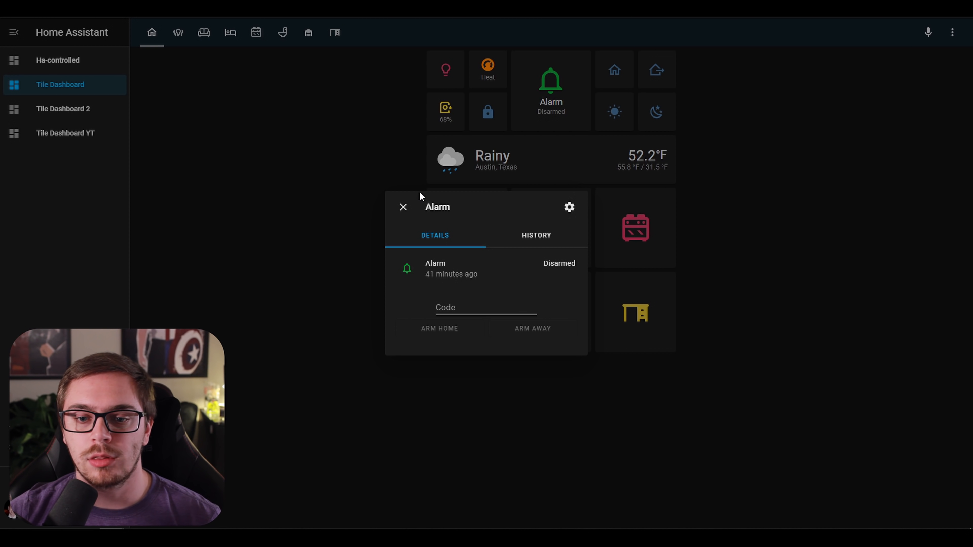
{"action": "left_click", "coordinate": [403, 208]}
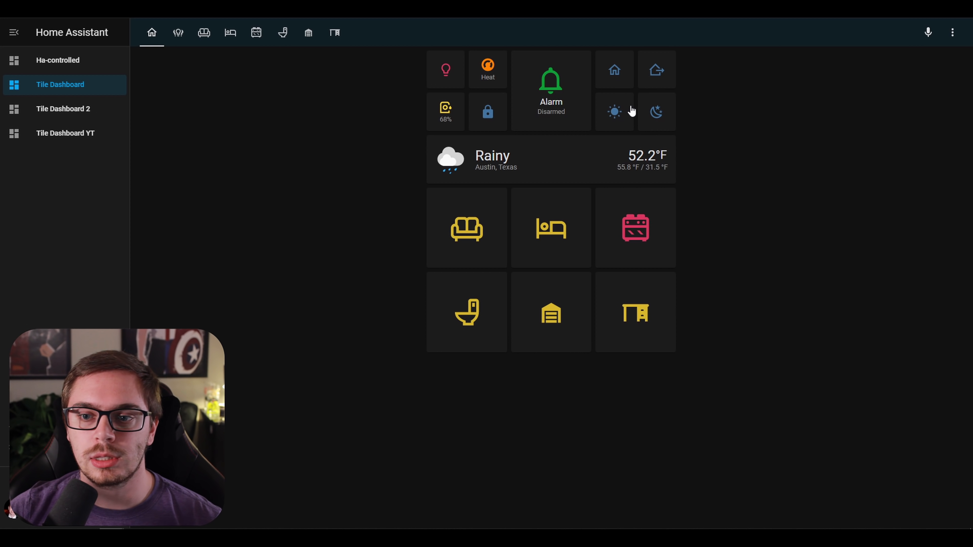
{"action": "left_click", "coordinate": [615, 83]}
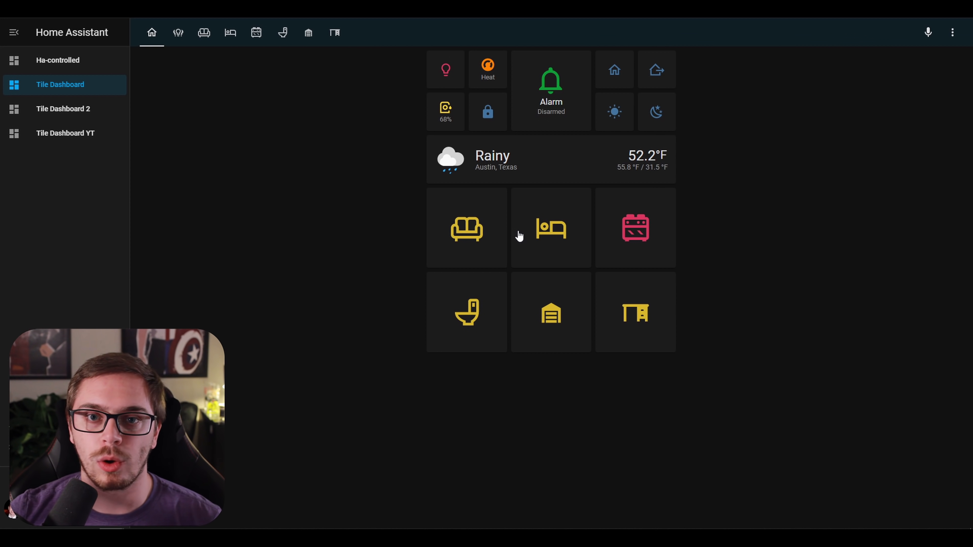
Check the living room view, and toggle the living room and bedroom lights from the home view.
{"action": "left_click", "coordinate": [467, 242]}
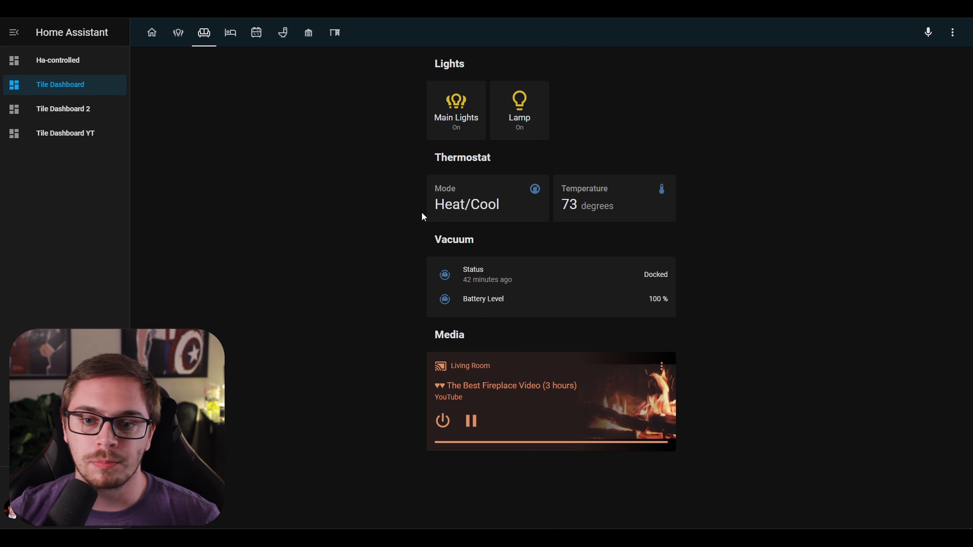
{"action": "left_click", "coordinate": [149, 43]}
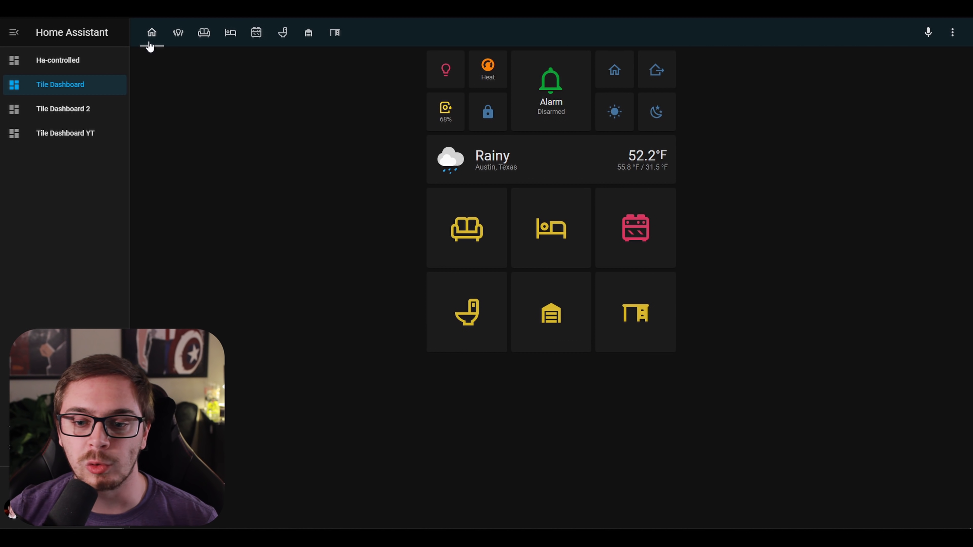
{"action": "left_click", "coordinate": [459, 256]}
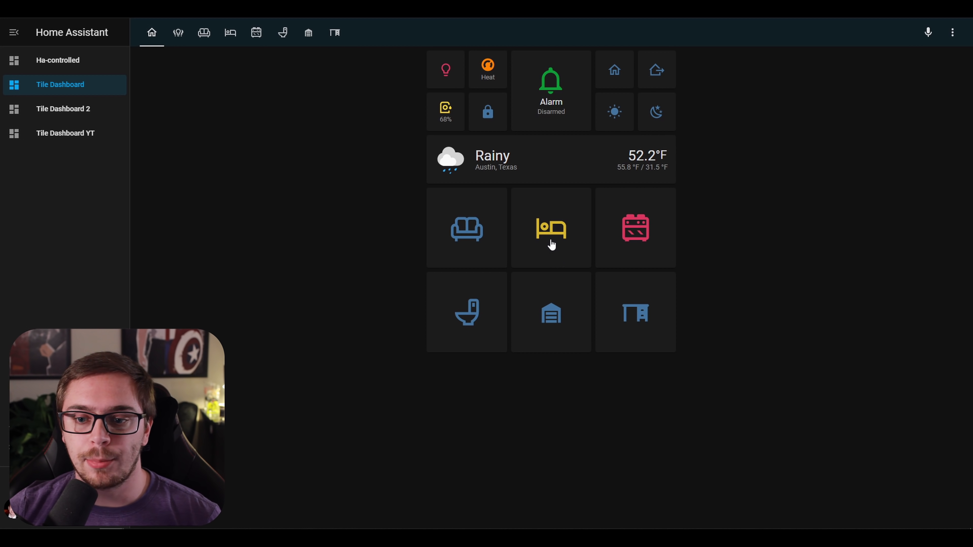
{"action": "left_click", "coordinate": [554, 256]}
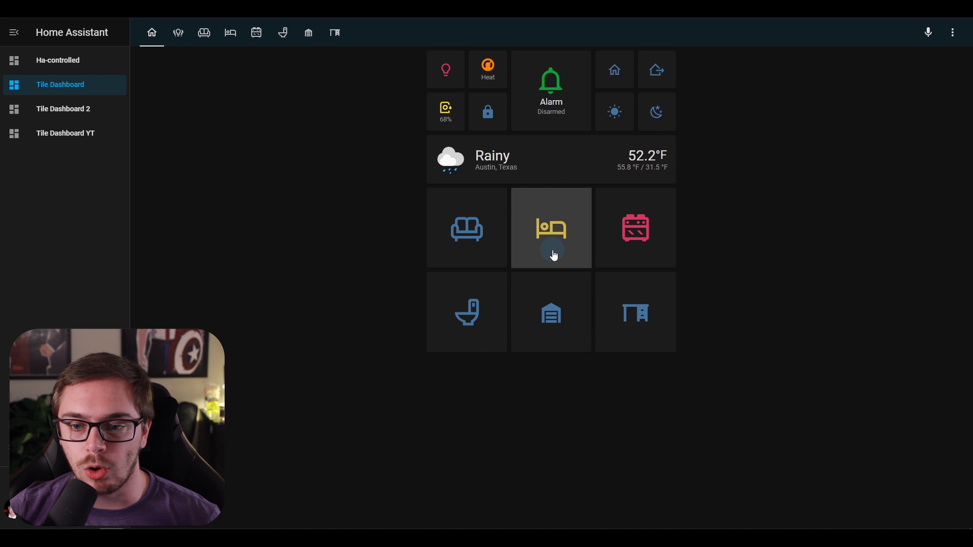
{"action": "left_click", "coordinate": [554, 256]}
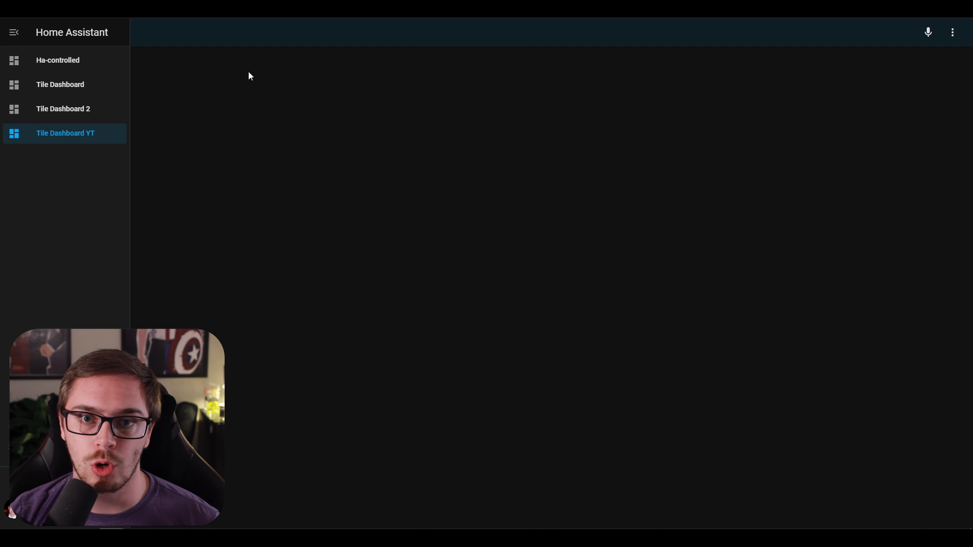
Put the empty Tile Dashboard YT dashboard into edit mode and have it open for editing.
{"action": "left_click", "coordinate": [952, 32]}
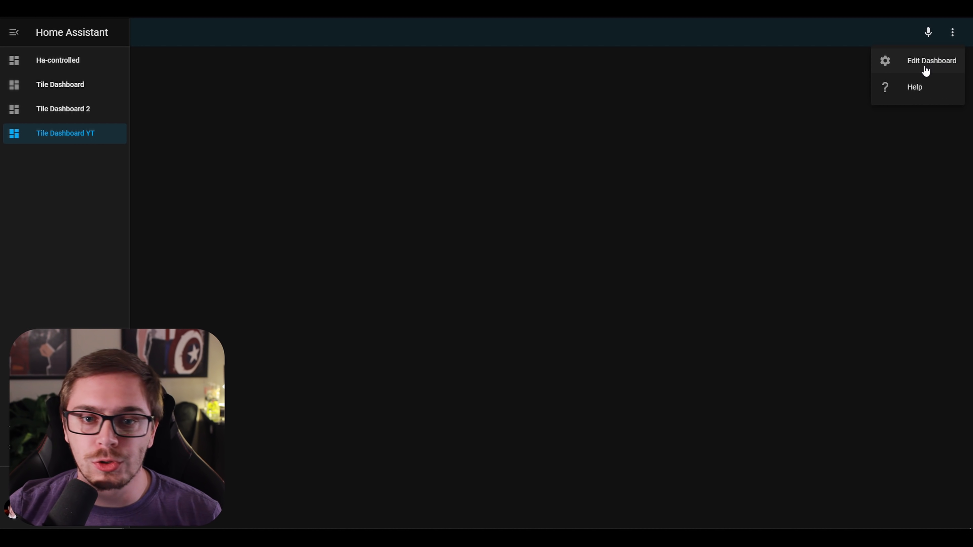
{"action": "left_click", "coordinate": [926, 61]}
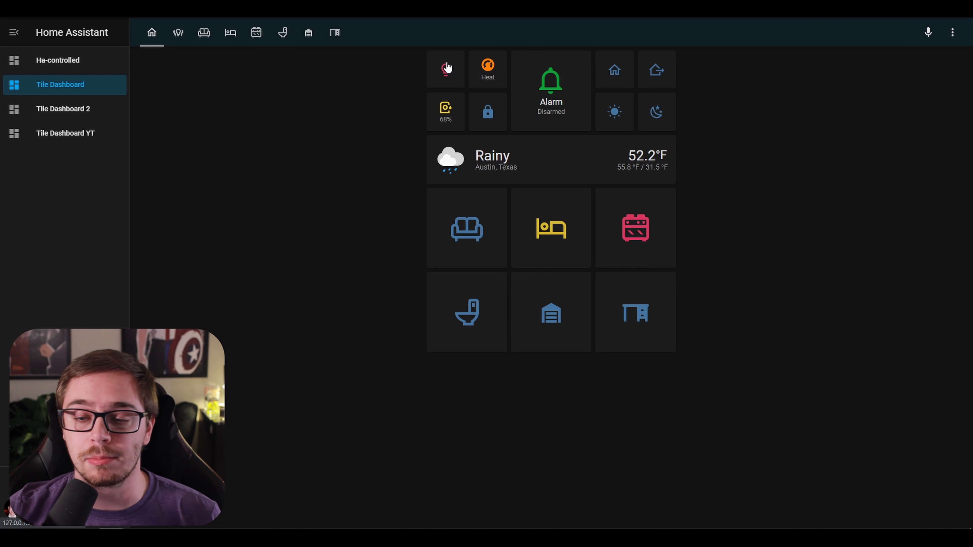
{"action": "left_click", "coordinate": [92, 138]}
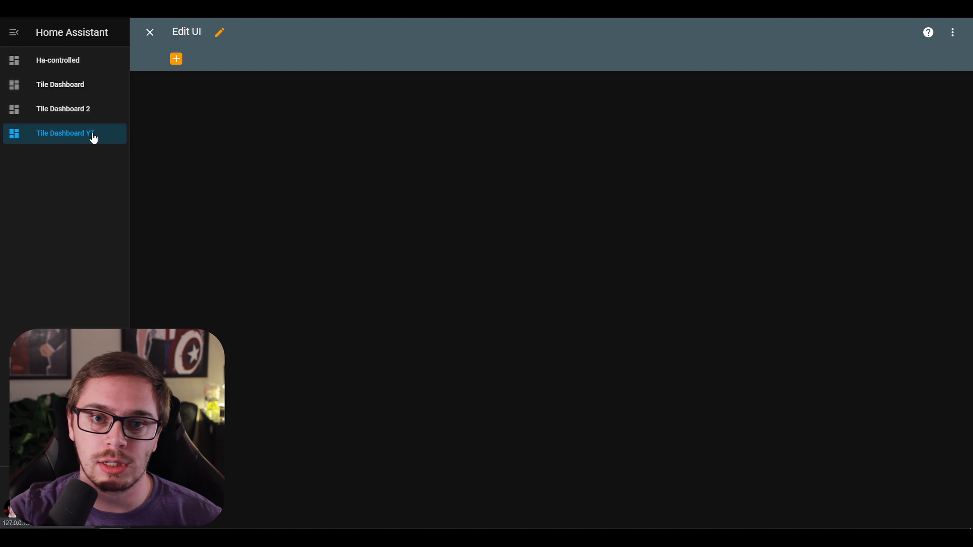
Add a view titled Home with the icon mdi:home-outline to the dashboard and save it.
{"action": "left_click", "coordinate": [176, 59]}
{"action": "left_click", "coordinate": [399, 224]}
{"action": "type", "text": "Home"}
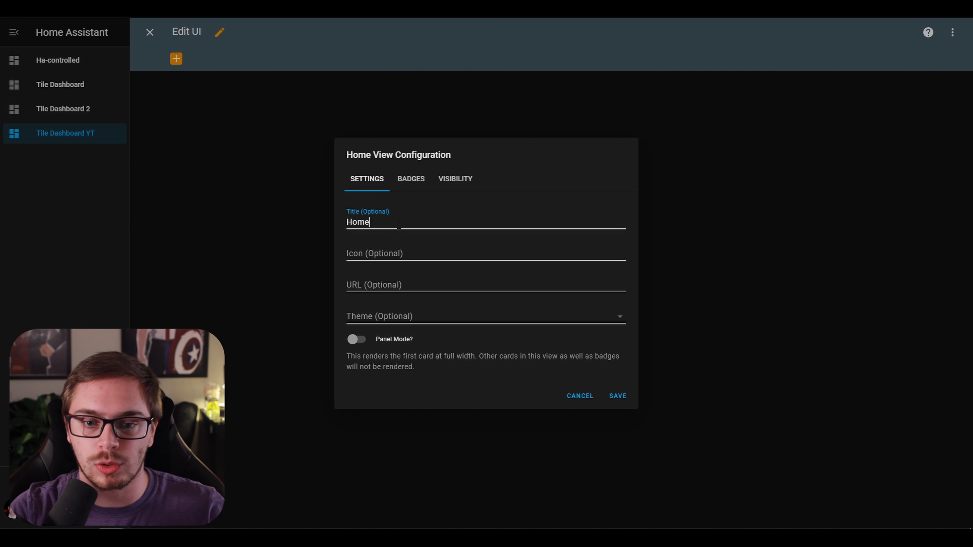
{"action": "left_click", "coordinate": [386, 254]}
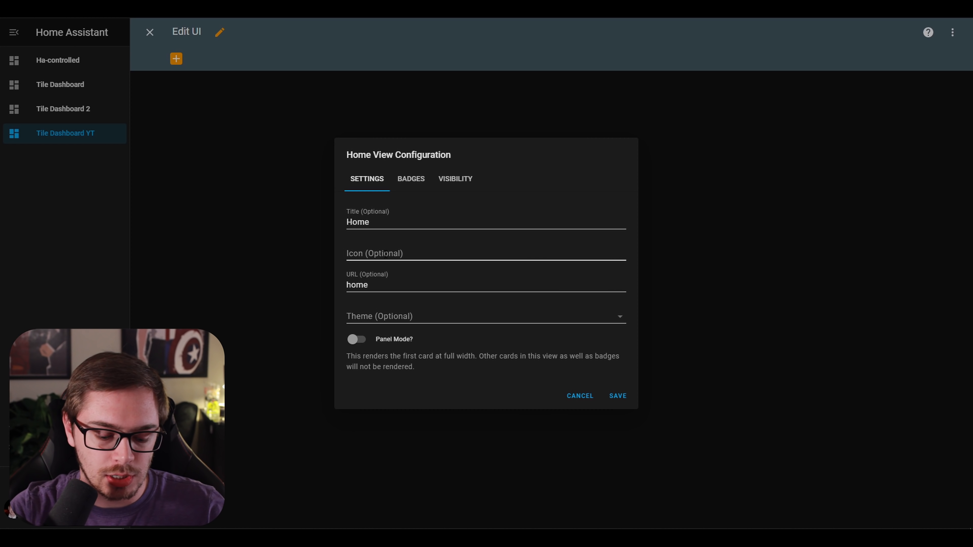
{"action": "type", "text": "mdi:ho"}
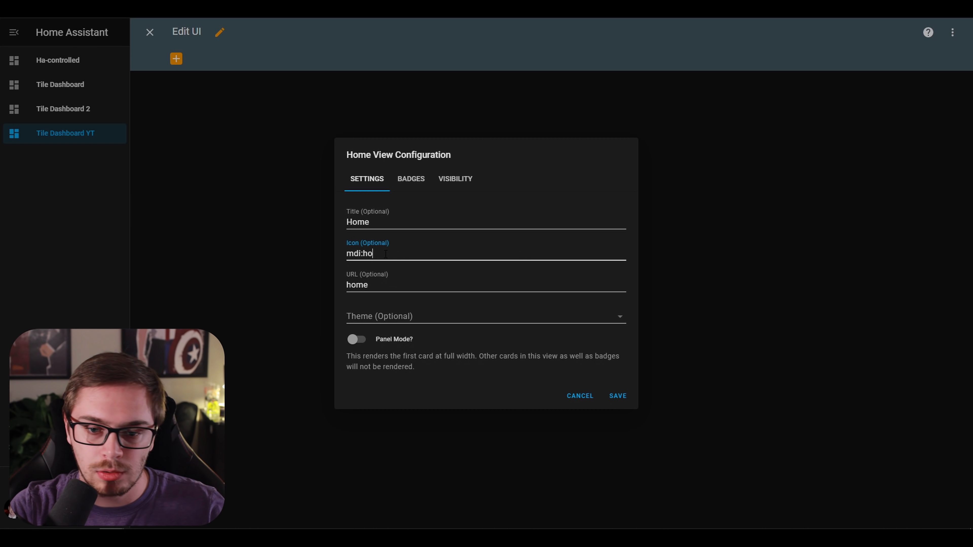
{"action": "type", "text": "me-"}
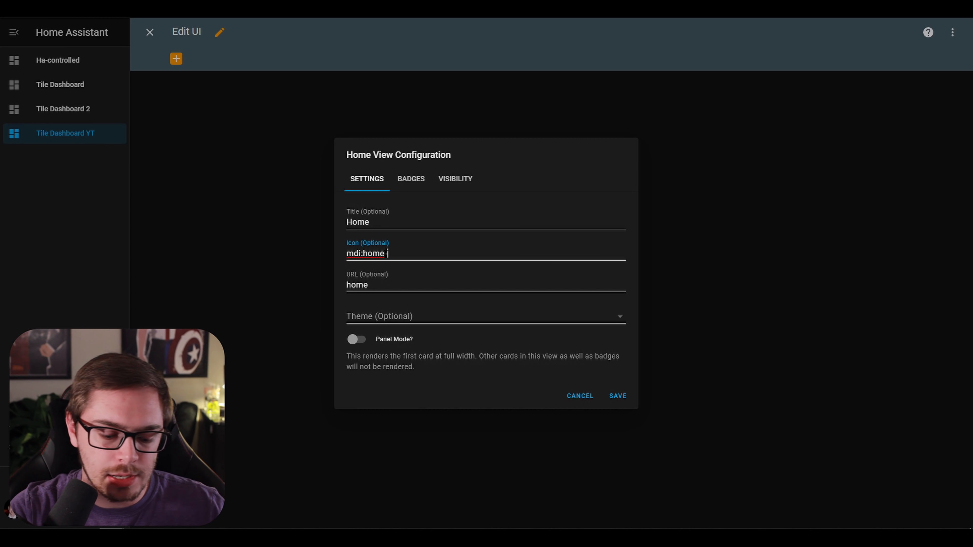
{"action": "type", "text": "outline"}
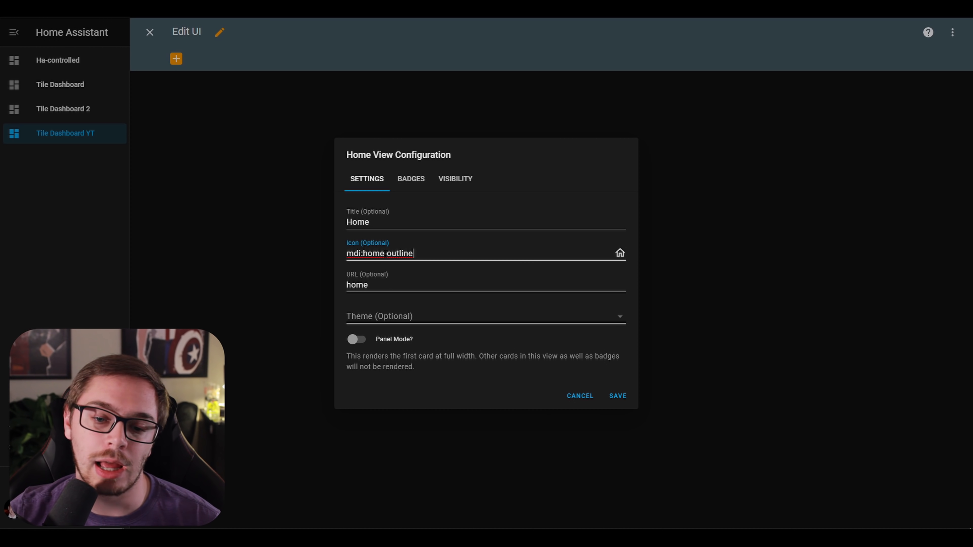
{"action": "left_click_drag", "start_coordinate": [367, 286], "coordinate": [330, 285]}
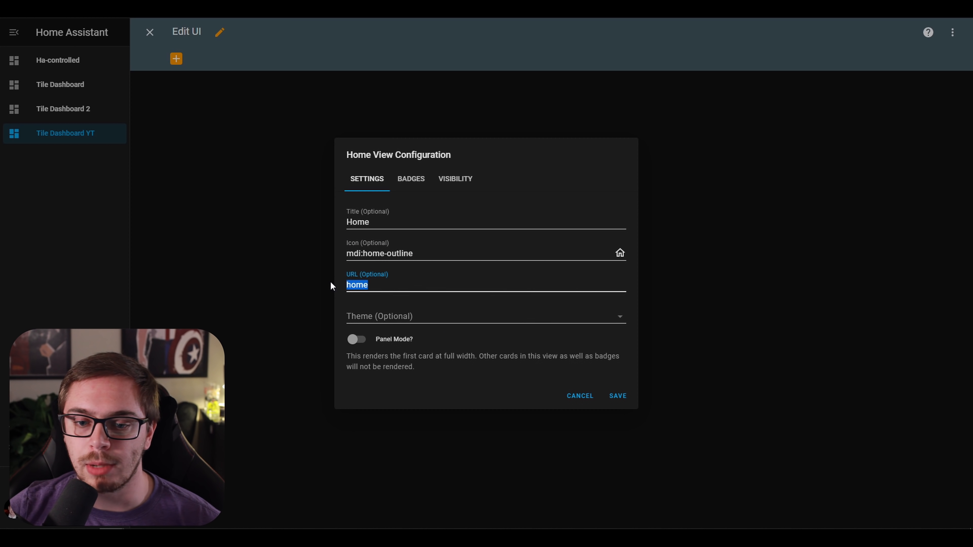
{"action": "left_click", "coordinate": [615, 398]}
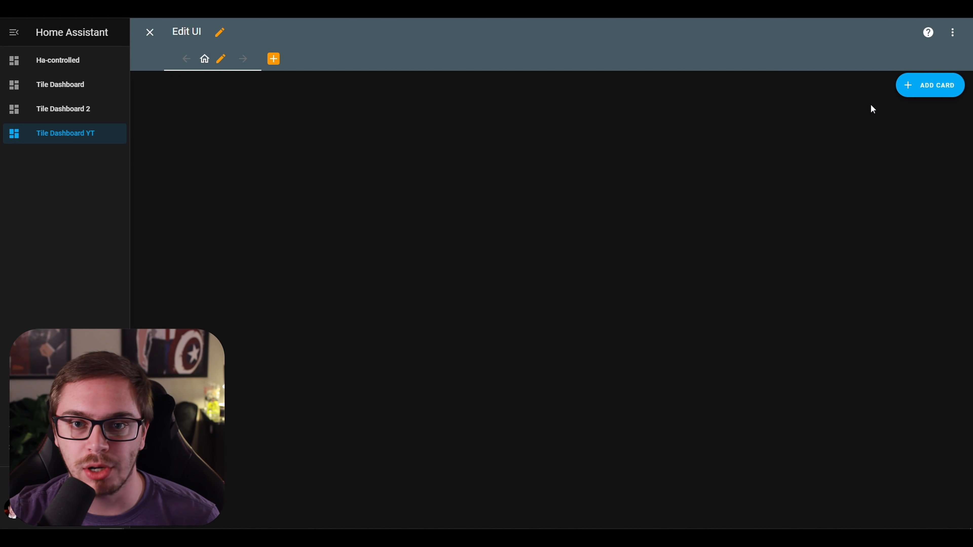
Search the card types for grid and add a Grid card to the Home view.
{"action": "left_click", "coordinate": [927, 82]}
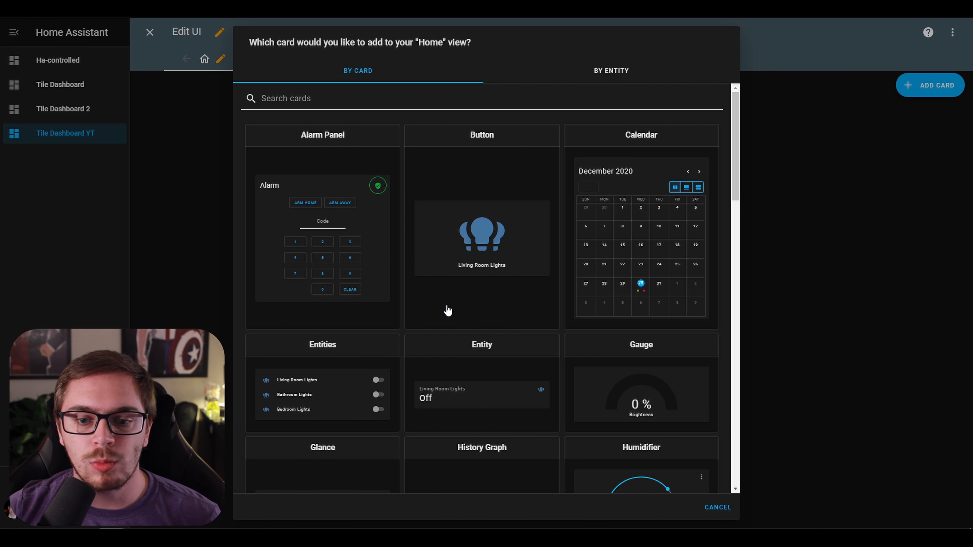
{"action": "scroll", "coordinate": [477, 298], "scroll_direction": "down", "scroll_amount": 4}
{"action": "scroll", "coordinate": [476, 187], "scroll_direction": "up", "scroll_amount": 4}
{"action": "left_click", "coordinate": [415, 100]}
{"action": "type", "text": "grid"}
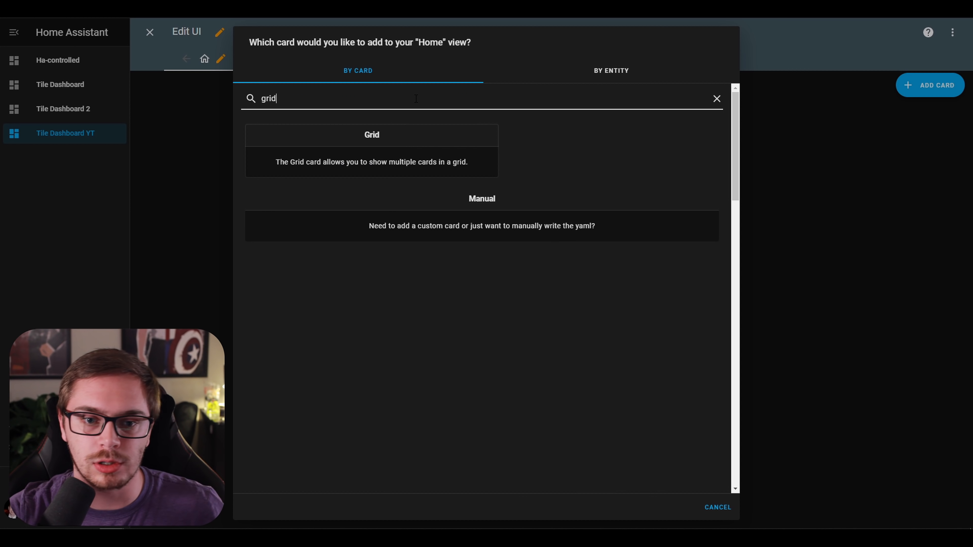
{"action": "left_click", "coordinate": [452, 136]}
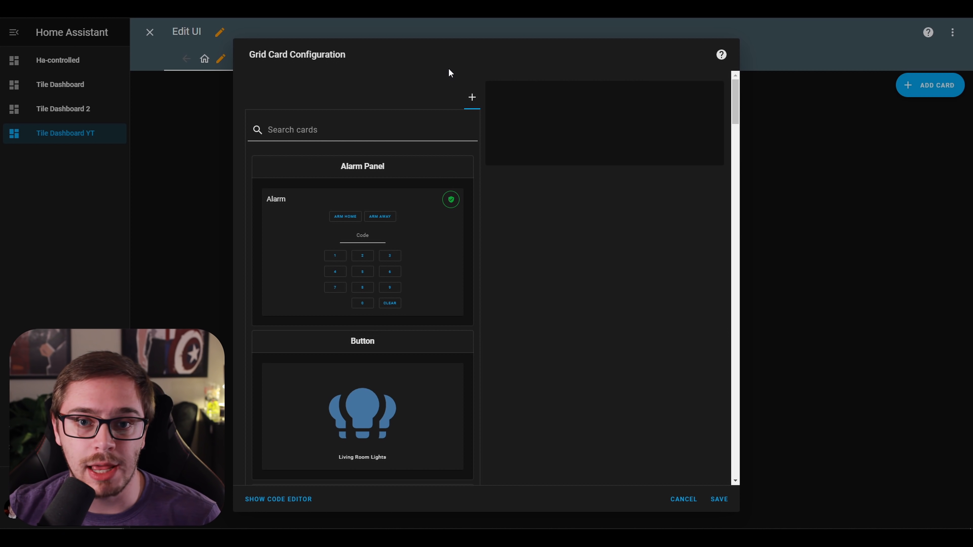
Search for grid again and nest a second Grid card inside the first one.
{"action": "left_click", "coordinate": [385, 127]}
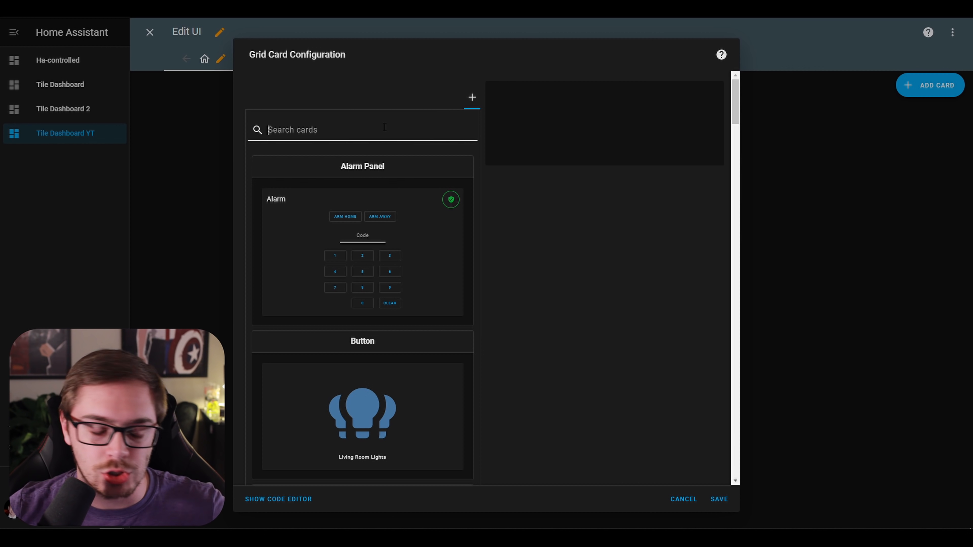
{"action": "type", "text": "grid"}
{"action": "left_click", "coordinate": [370, 244]}
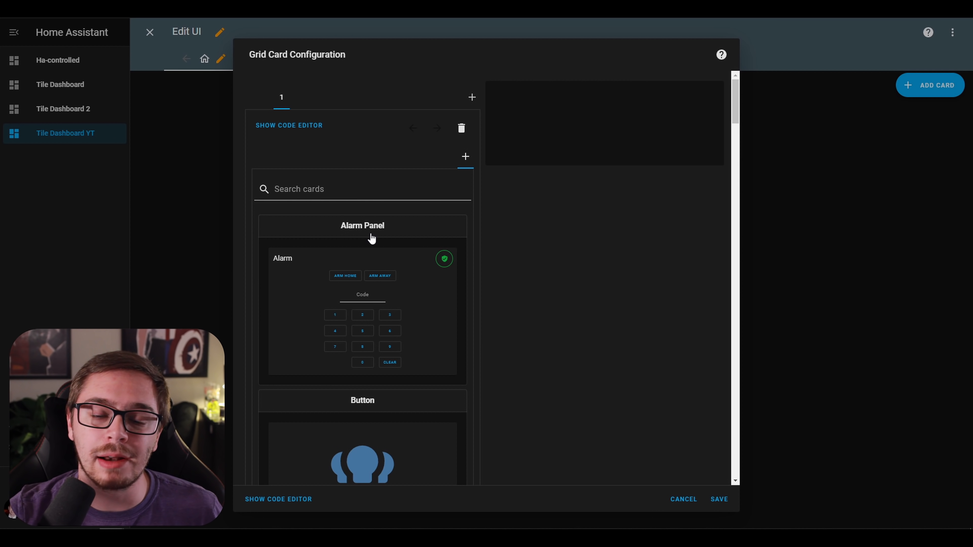
Add four button cards for light.living_room_lights to the nested grid and look through each of them.
{"action": "scroll", "coordinate": [356, 283], "scroll_direction": "down", "scroll_amount": 3}
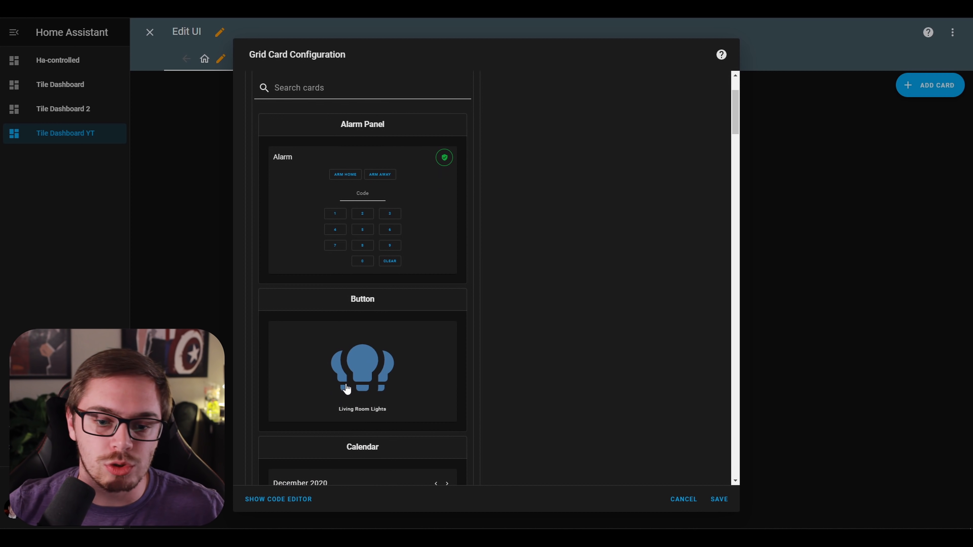
{"action": "left_click", "coordinate": [335, 386]}
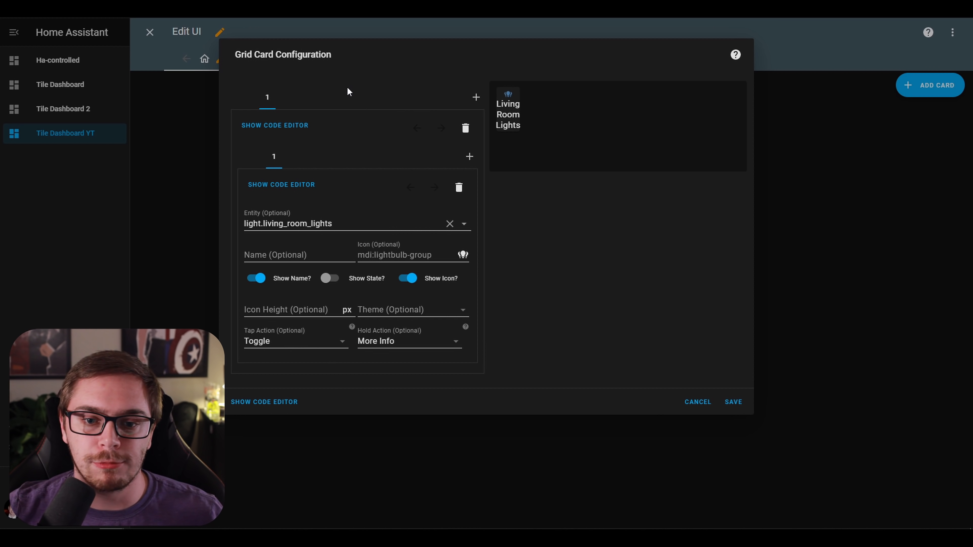
{"action": "left_click", "coordinate": [470, 156]}
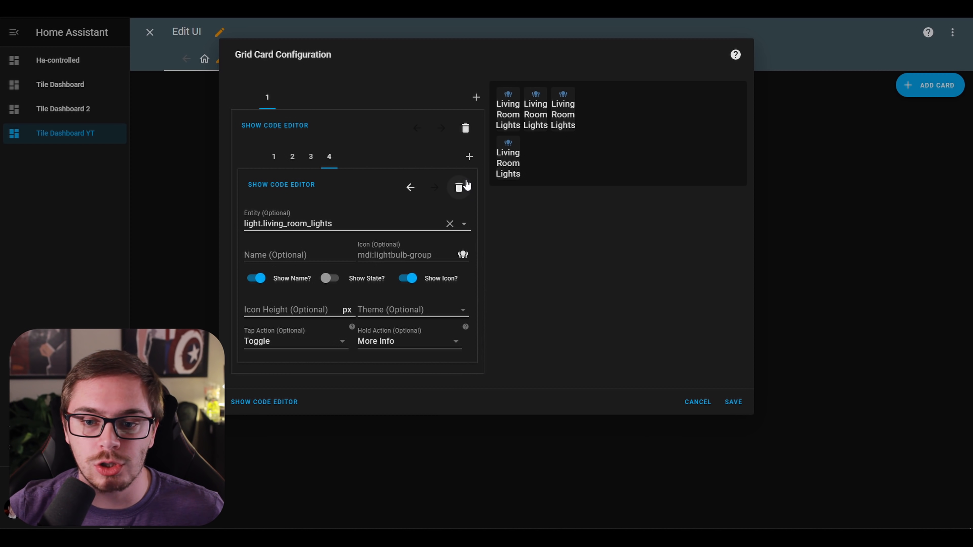
{"action": "left_click", "coordinate": [273, 157]}
{"action": "left_click", "coordinate": [292, 158]}
{"action": "left_click", "coordinate": [311, 157]}
{"action": "left_click", "coordinate": [330, 160]}
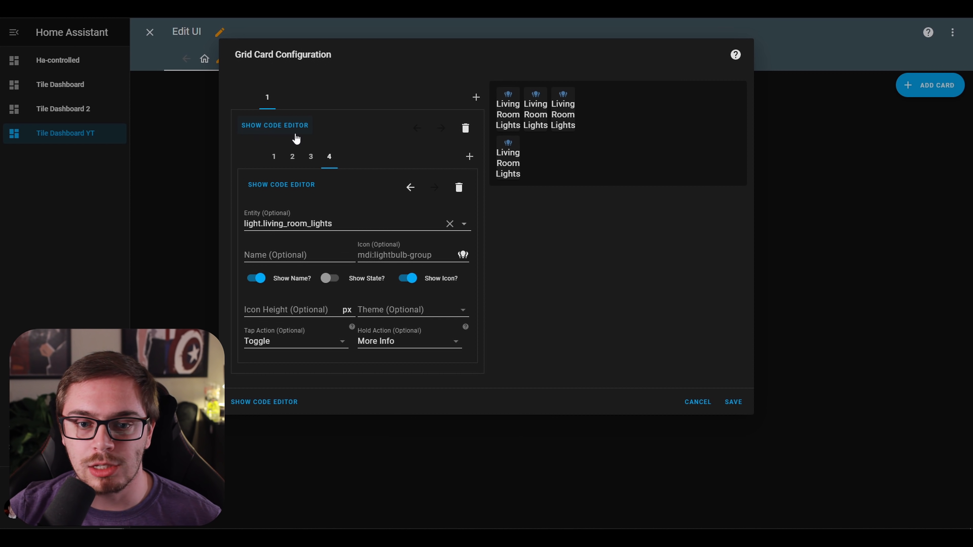
Add the line "columns: 2" below "type: grid" in the nested grid's YAML, and return to its visual editor.
{"action": "left_click", "coordinate": [275, 126]}
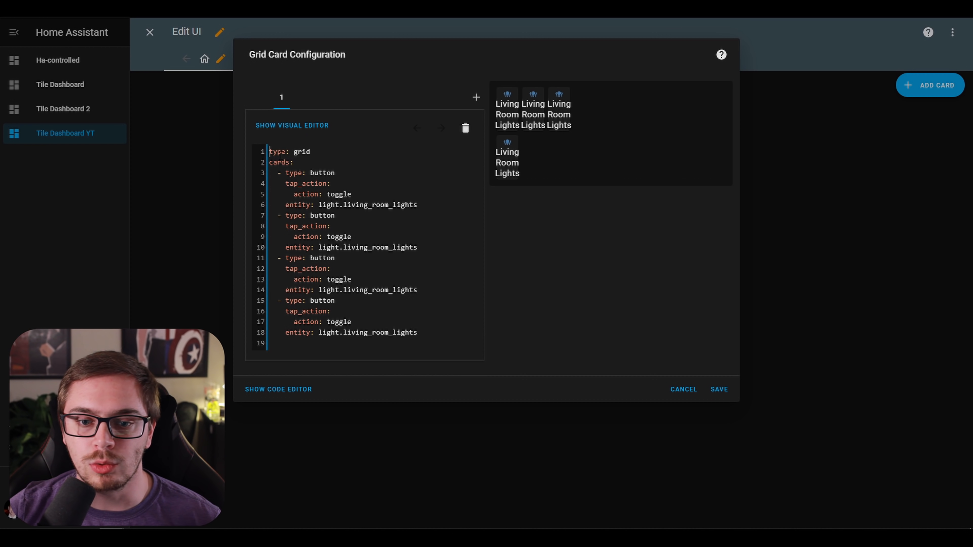
{"action": "left_click_drag", "start_coordinate": [269, 152], "coordinate": [417, 332]}
{"action": "left_click", "coordinate": [331, 152]}
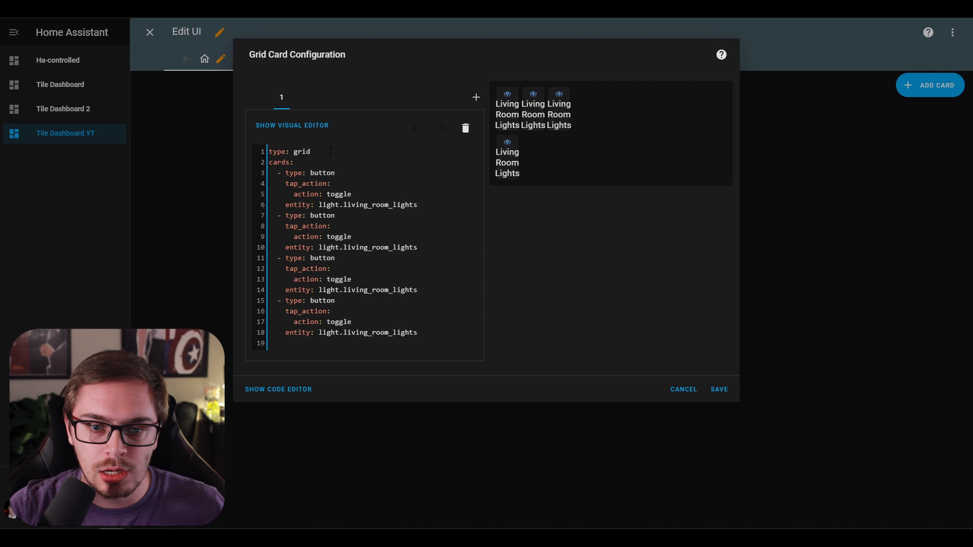
{"action": "key", "text": "Return"}
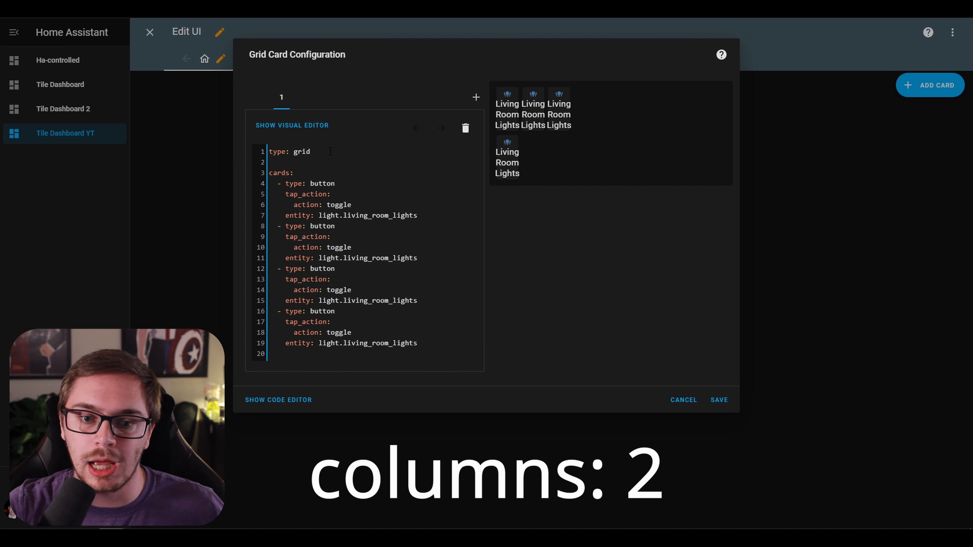
{"action": "type", "text": "columns:"}
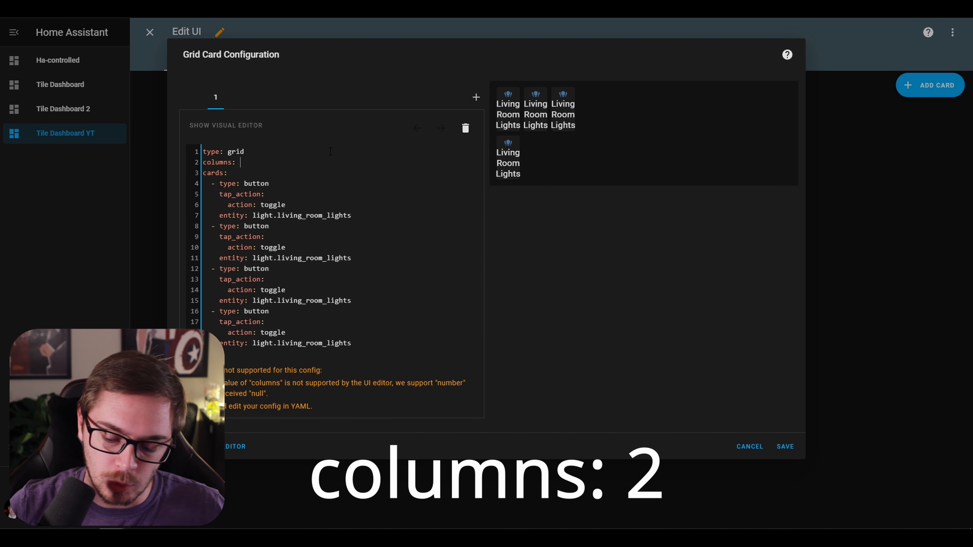
{"action": "type", "text": "2"}
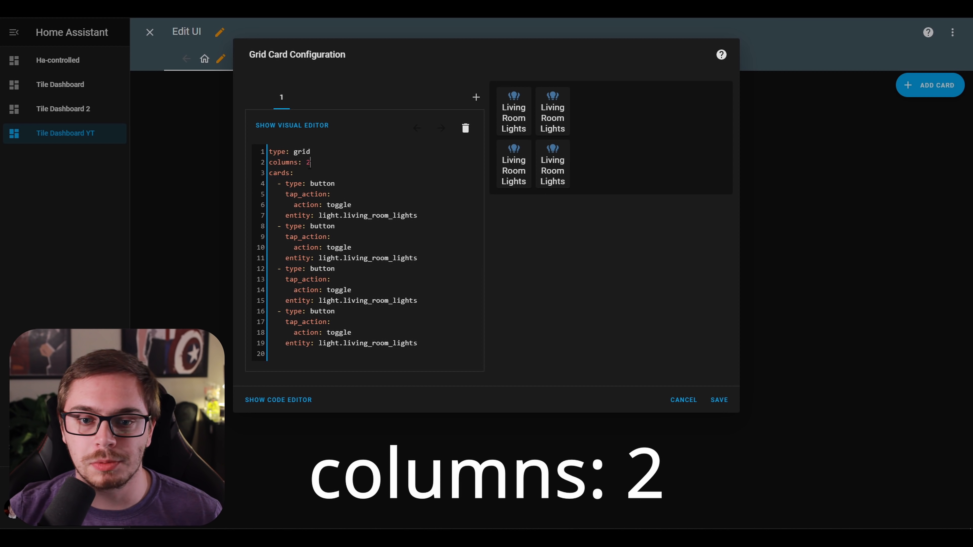
{"action": "left_click", "coordinate": [291, 127]}
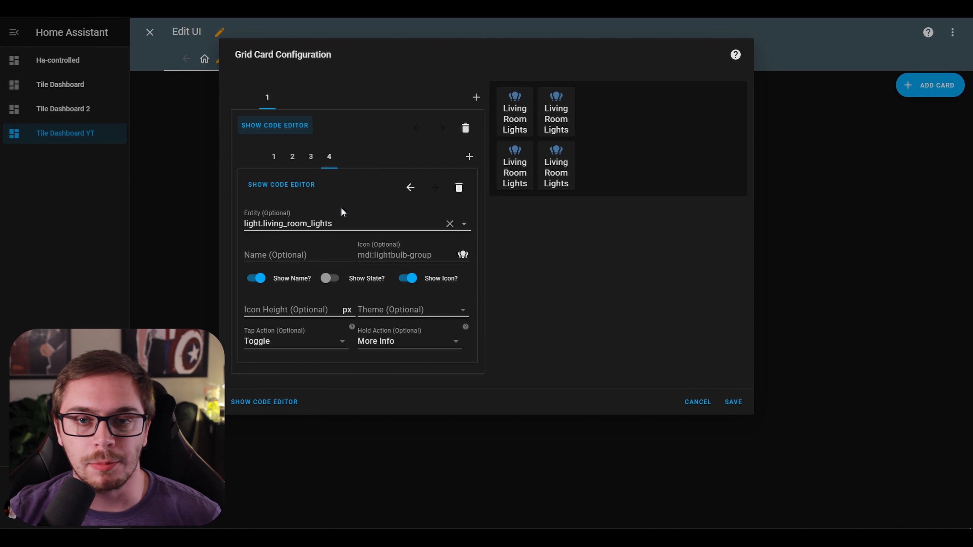
Hide the name on all four button cards in the nested grid.
{"action": "left_click", "coordinate": [273, 167]}
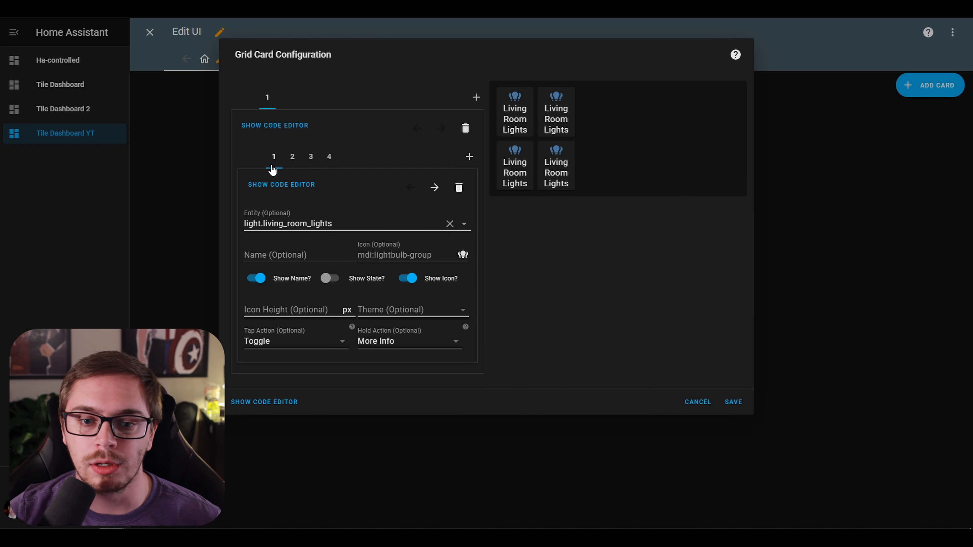
{"action": "left_click", "coordinate": [261, 289]}
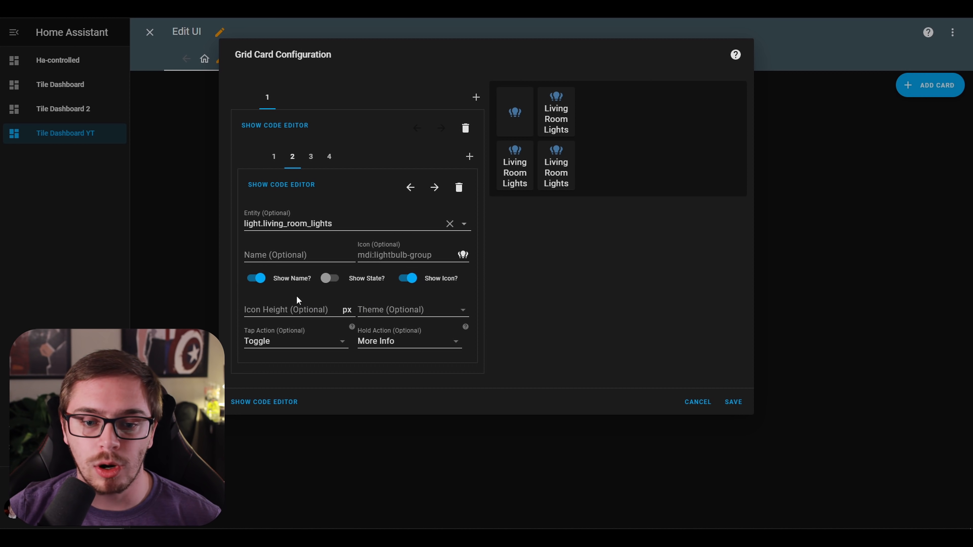
{"action": "left_click", "coordinate": [252, 279]}
{"action": "left_click", "coordinate": [311, 157]}
{"action": "left_click", "coordinate": [253, 279]}
{"action": "left_click", "coordinate": [329, 156]}
{"action": "left_click", "coordinate": [262, 286]}
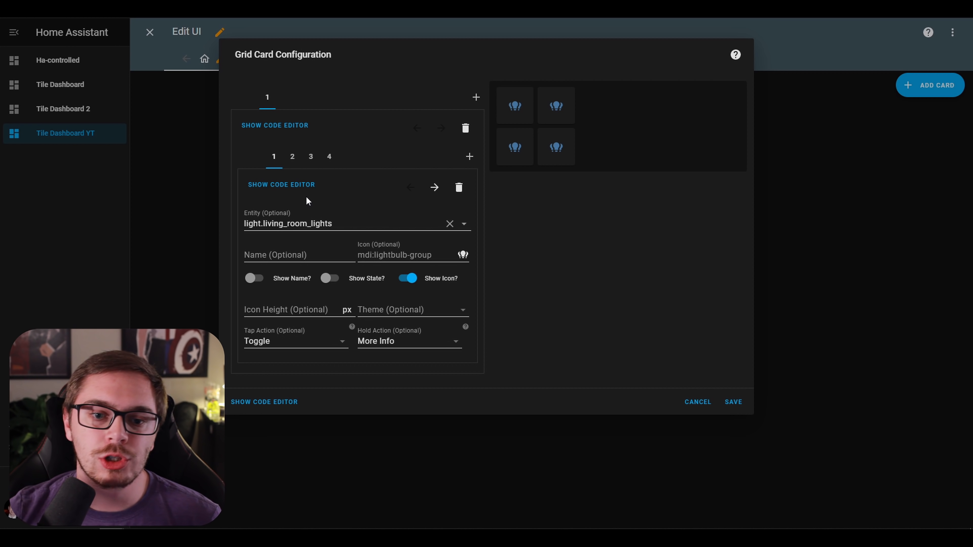
Change the second button card's entity to climate.hvac.
{"action": "left_click", "coordinate": [289, 161]}
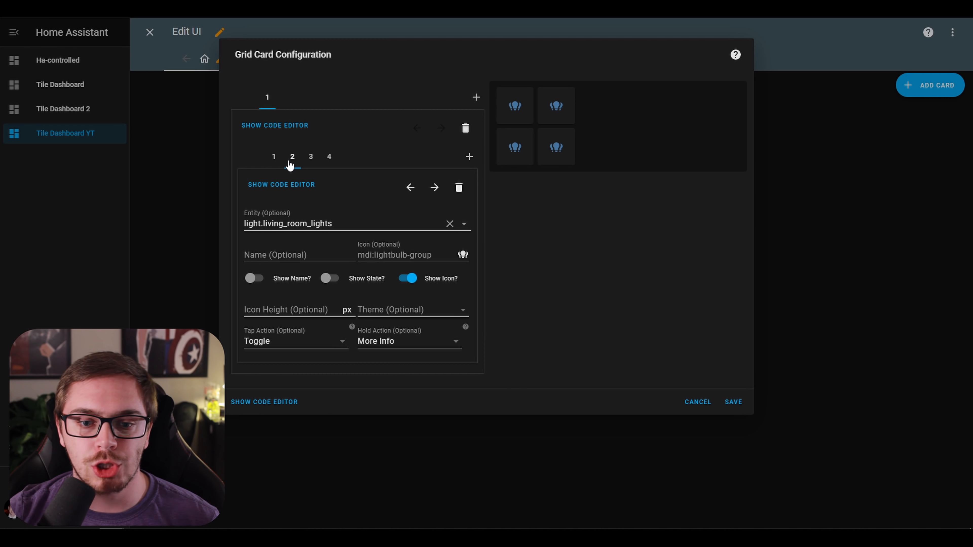
{"action": "left_click", "coordinate": [342, 224]}
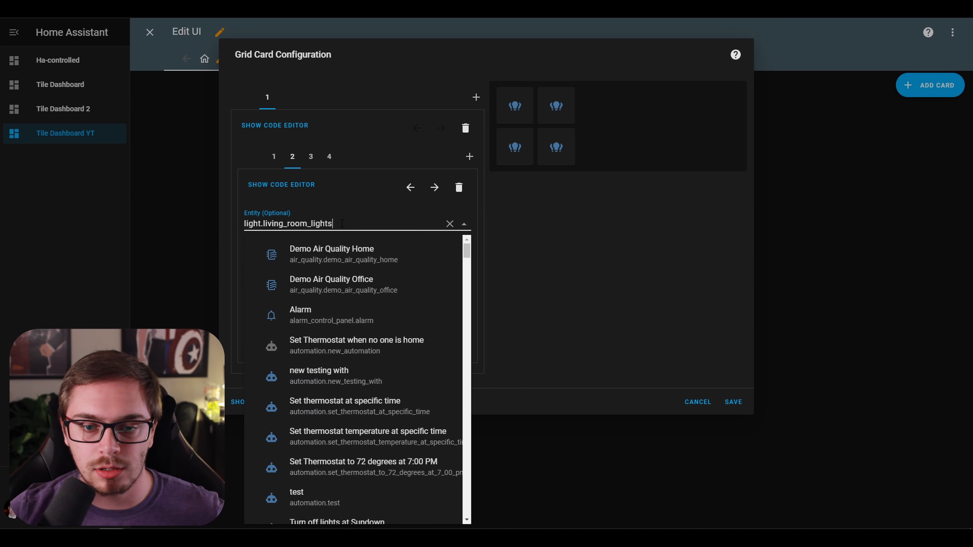
{"action": "left_click", "coordinate": [182, 226]}
{"action": "type", "text": "clim"}
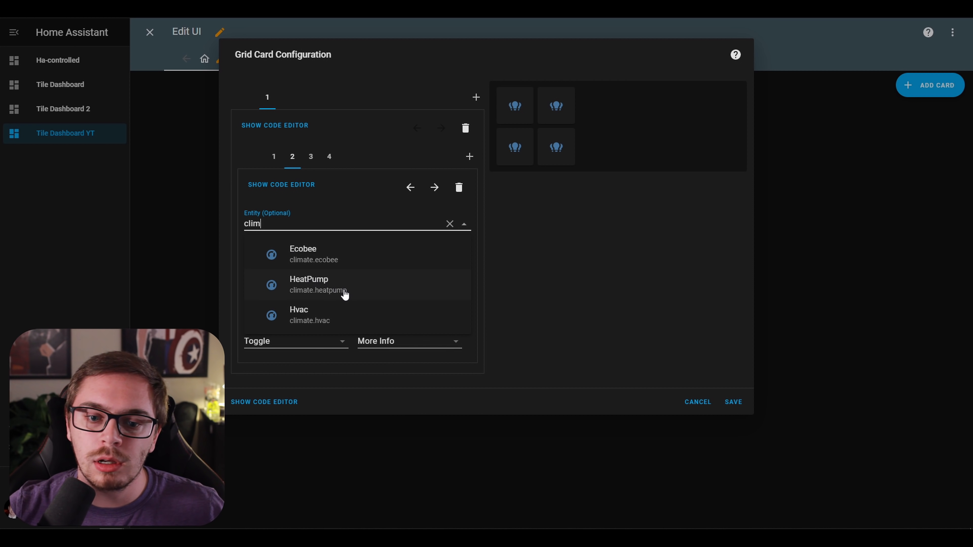
{"action": "left_click", "coordinate": [325, 322]}
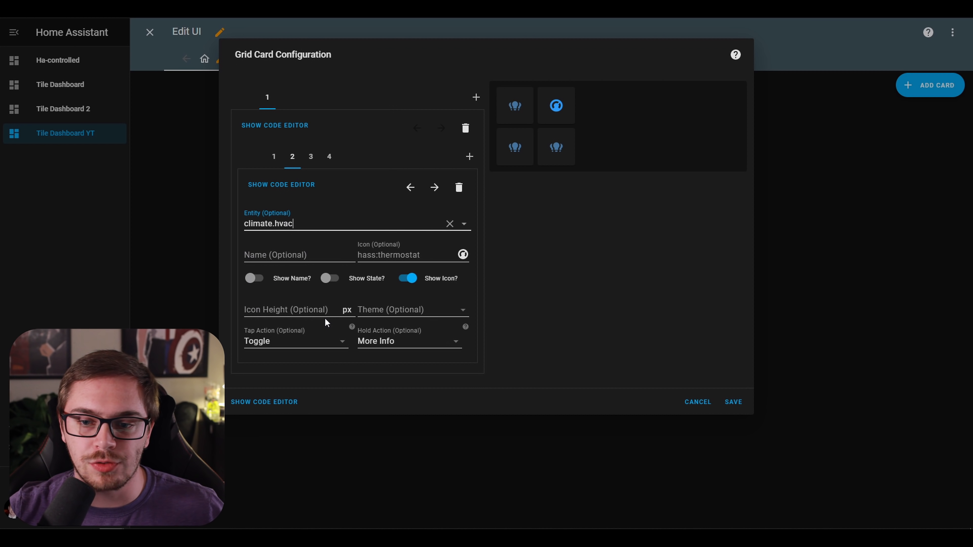
Enable the state display on the climate.hvac button, switching it off and on to compare the preview.
{"action": "left_click", "coordinate": [331, 284]}
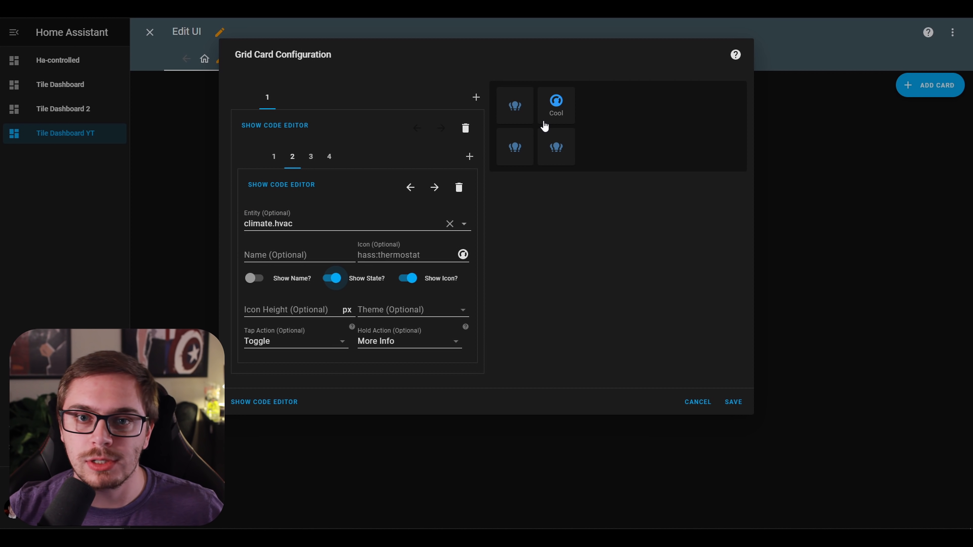
{"action": "left_click", "coordinate": [337, 286]}
{"action": "left_click", "coordinate": [337, 285]}
{"action": "left_click", "coordinate": [337, 286]}
{"action": "left_click", "coordinate": [337, 285]}
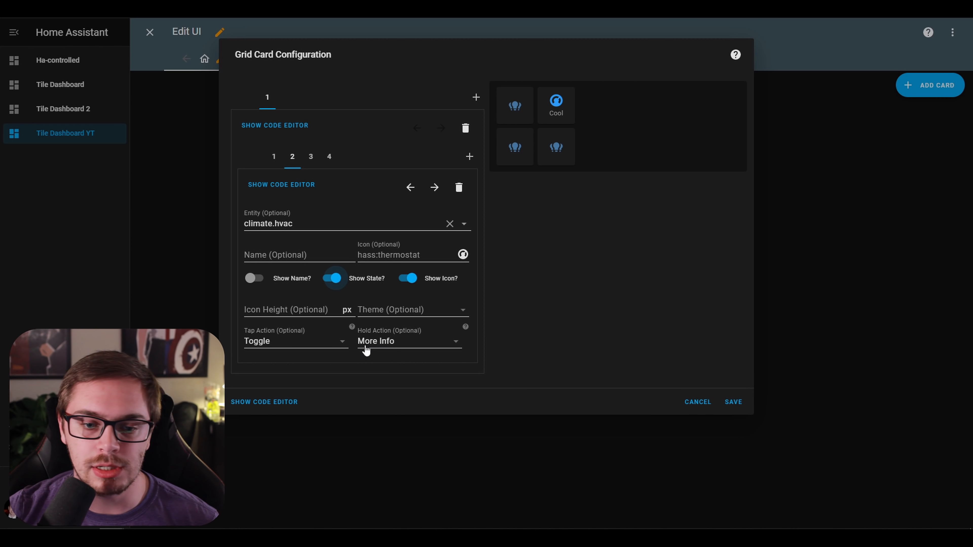
Set the tap action of the climate.hvac button to More Info.
{"action": "left_click", "coordinate": [330, 341]}
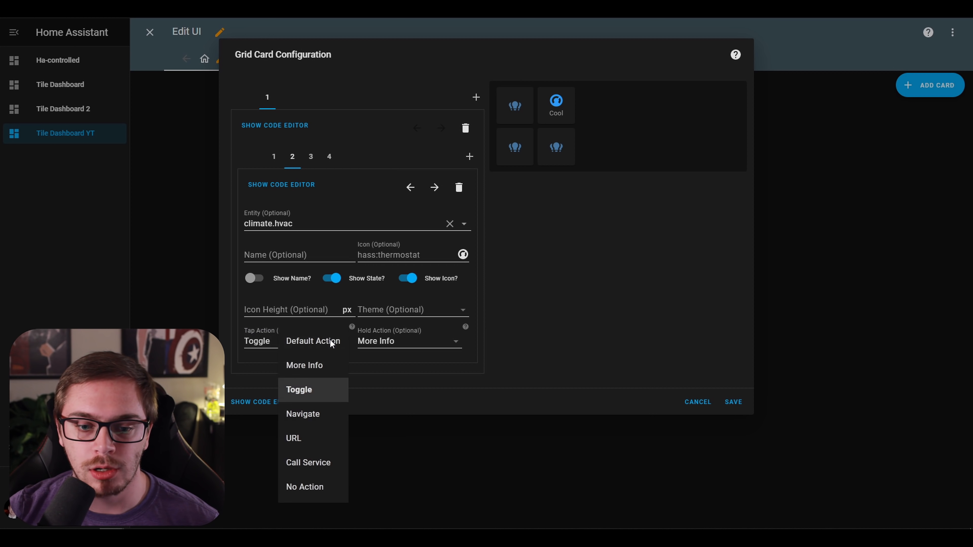
{"action": "left_click", "coordinate": [324, 366]}
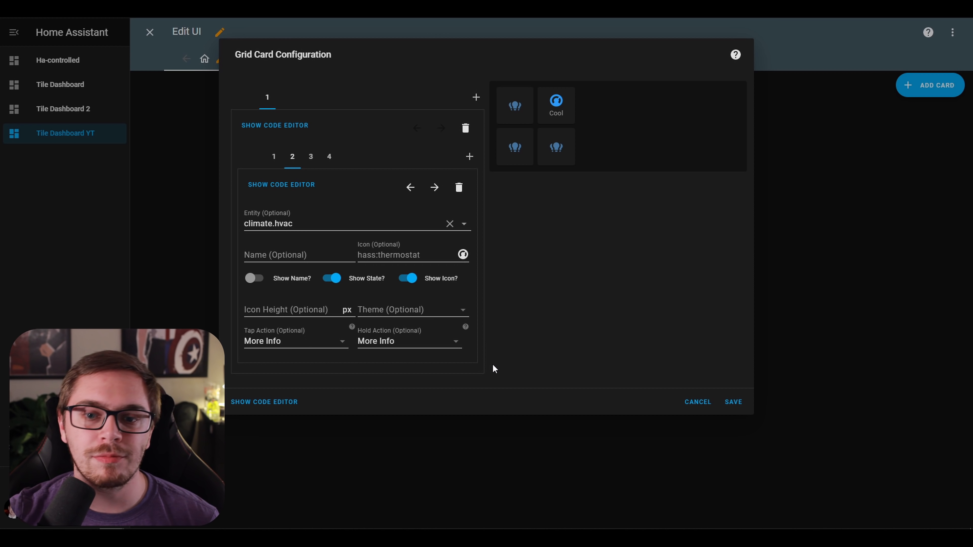
Change the third button card's entity to humidifier.humidifier.
{"action": "left_click", "coordinate": [311, 157]}
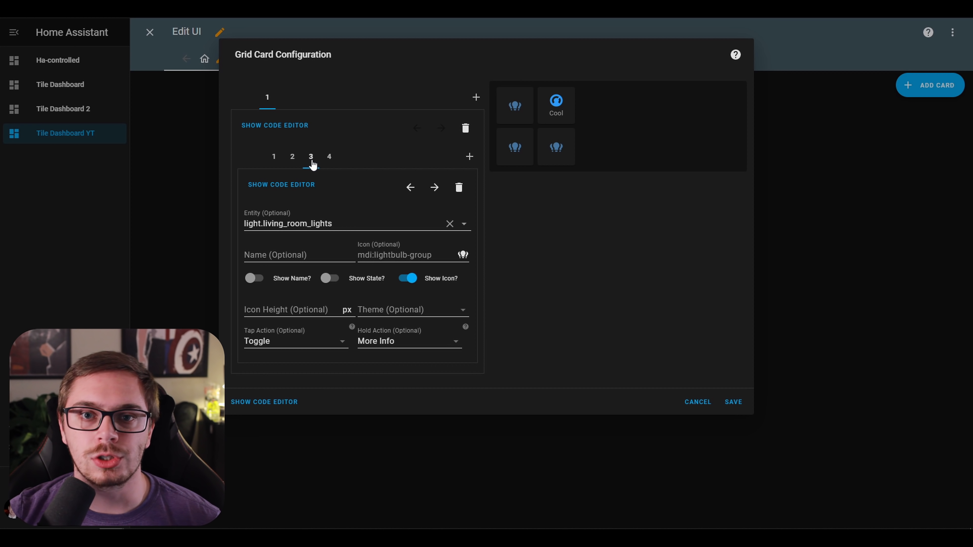
{"action": "triple_click", "coordinate": [276, 224]}
{"action": "type", "text": "hud"}
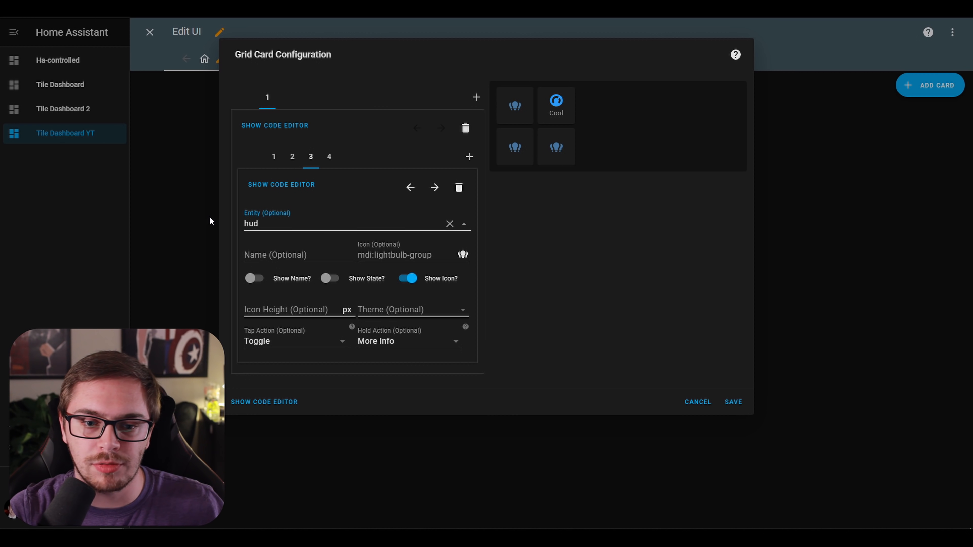
{"action": "left_click", "coordinate": [299, 342]}
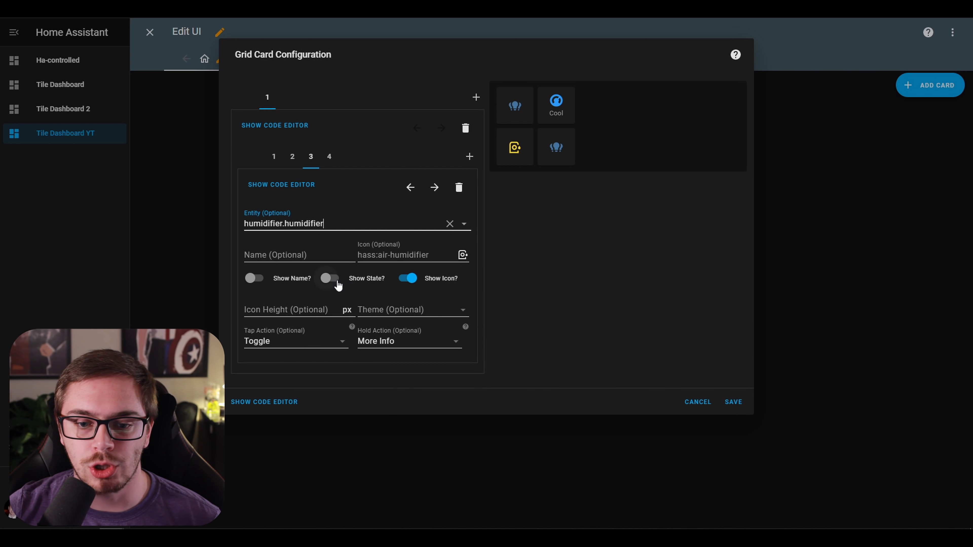
Enable the state display on the humidifier button and set its tap action to More Info.
{"action": "left_click", "coordinate": [330, 279]}
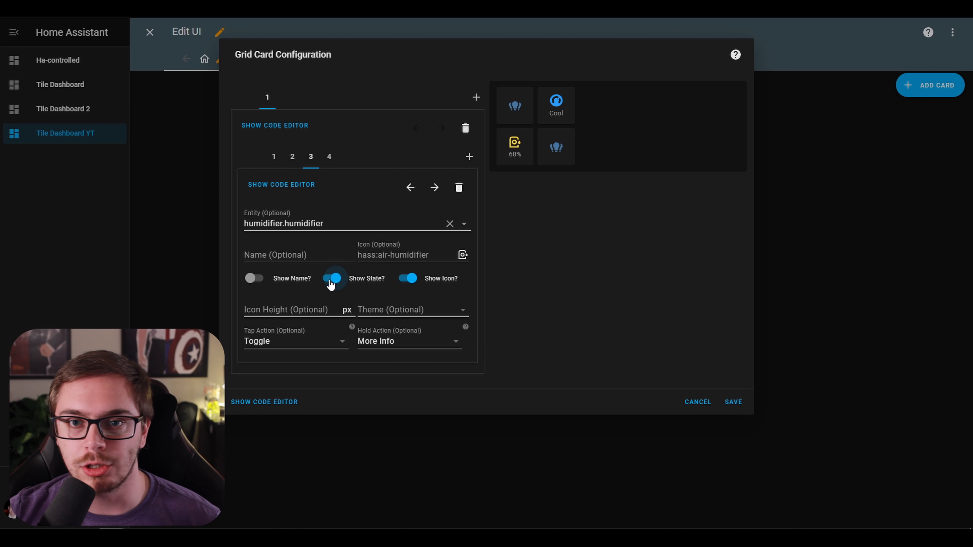
{"action": "left_click", "coordinate": [313, 342]}
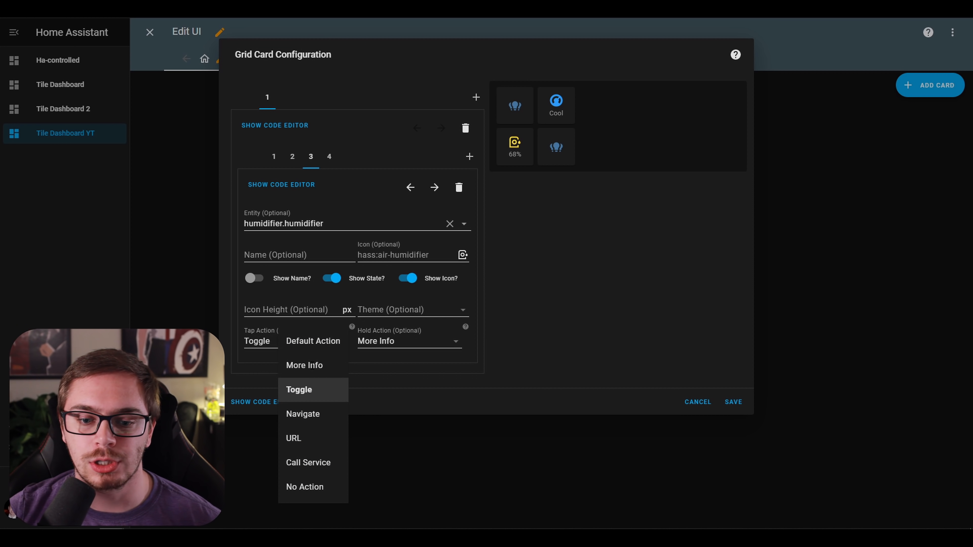
{"action": "left_click", "coordinate": [305, 365]}
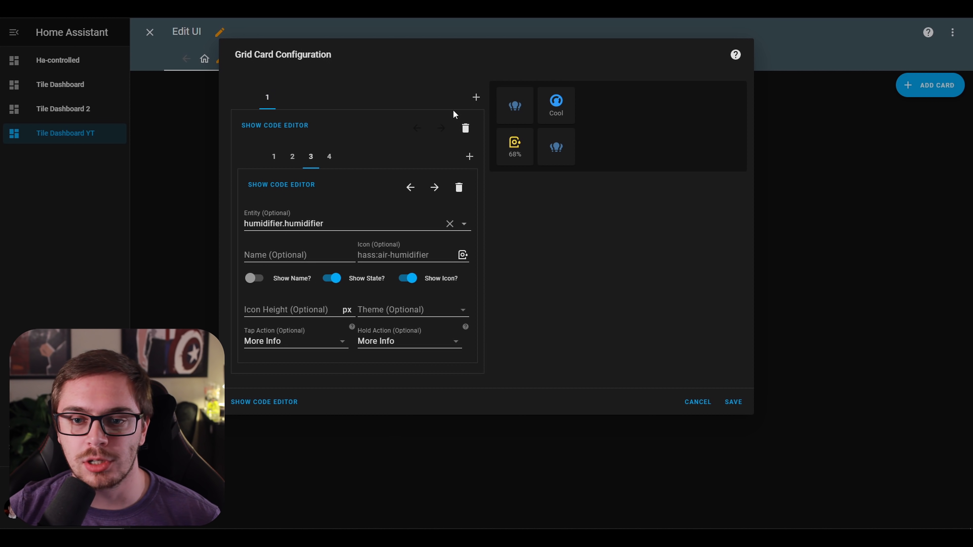
Add a button card to the outer grid and set its entity to alarm_control_panel.alarm.
{"action": "left_click", "coordinate": [476, 99]}
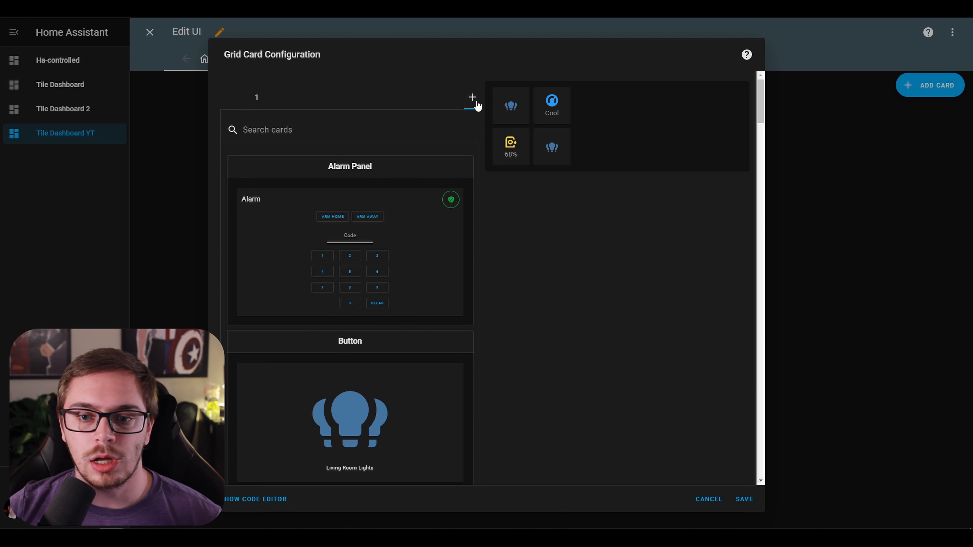
{"action": "left_click", "coordinate": [393, 372]}
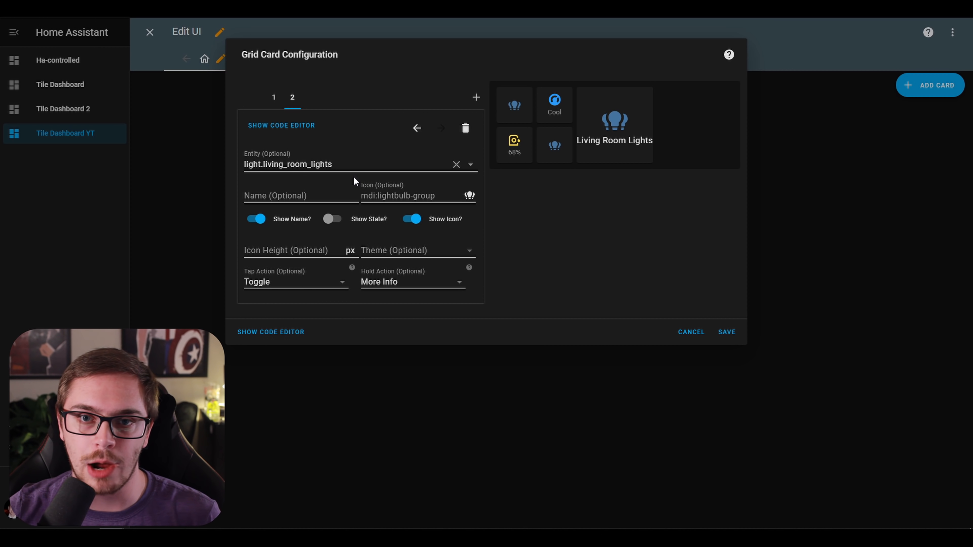
{"action": "left_click_drag", "start_coordinate": [354, 165], "coordinate": [150, 159]}
{"action": "type", "text": "alarm"}
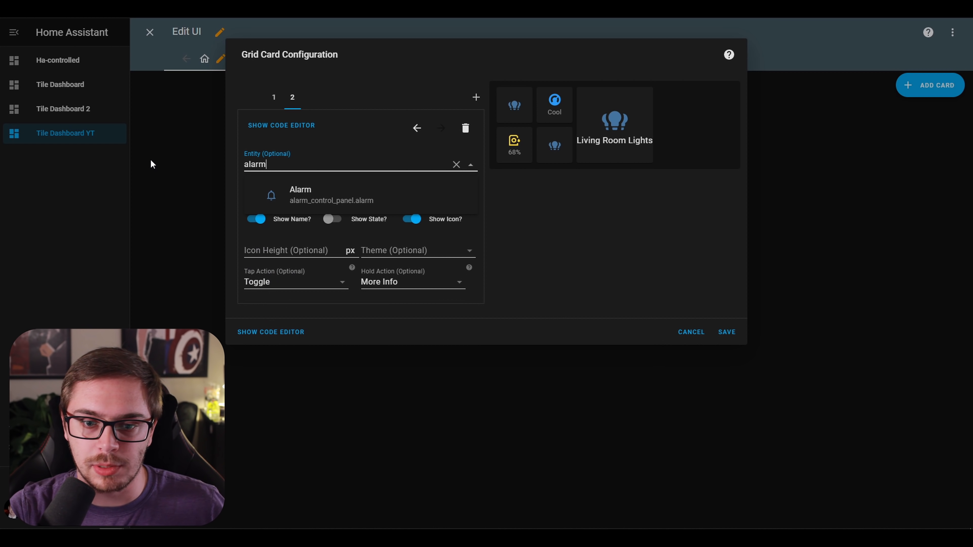
{"action": "left_click", "coordinate": [348, 195]}
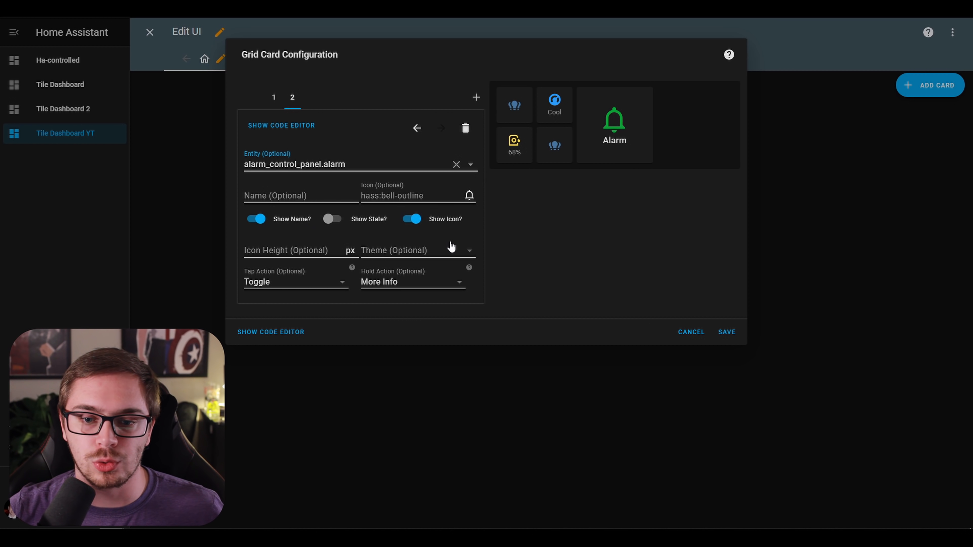
On the alarm button, show the state instead of the name and set the tap action to More Info.
{"action": "left_click", "coordinate": [256, 221]}
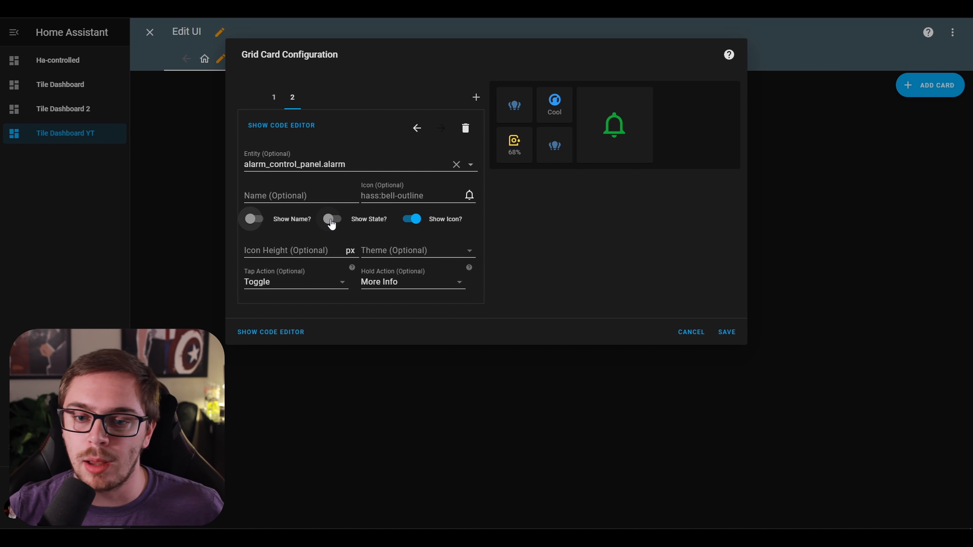
{"action": "left_click", "coordinate": [330, 221]}
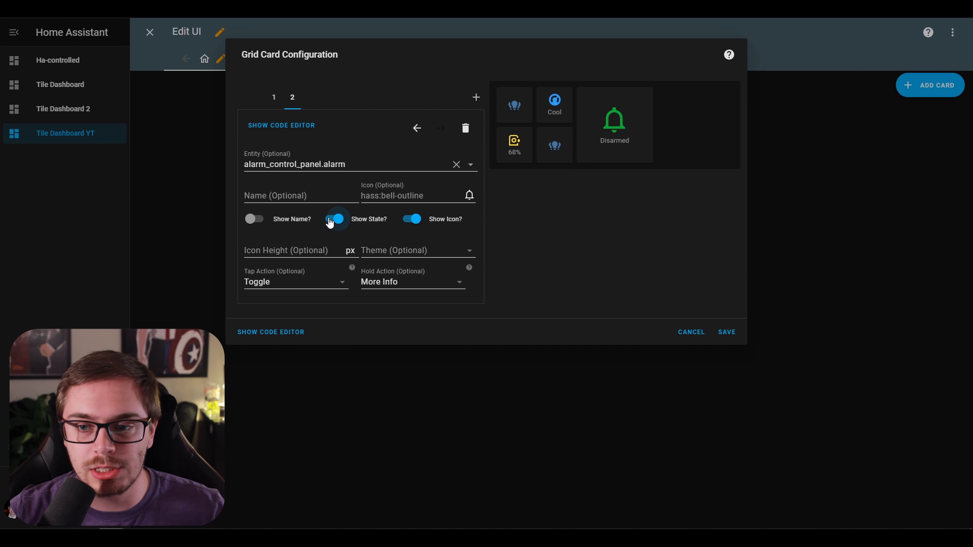
{"action": "left_click", "coordinate": [305, 283]}
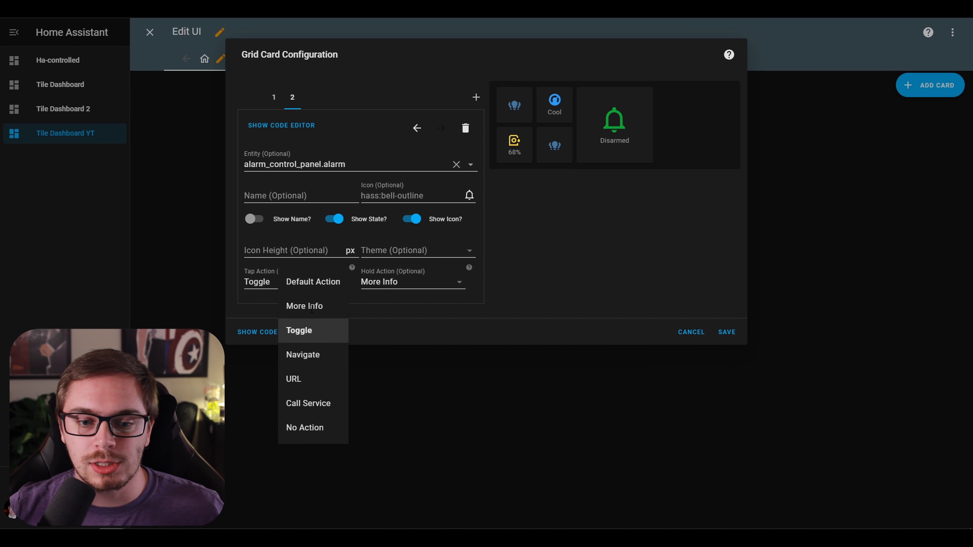
{"action": "left_click", "coordinate": [306, 314]}
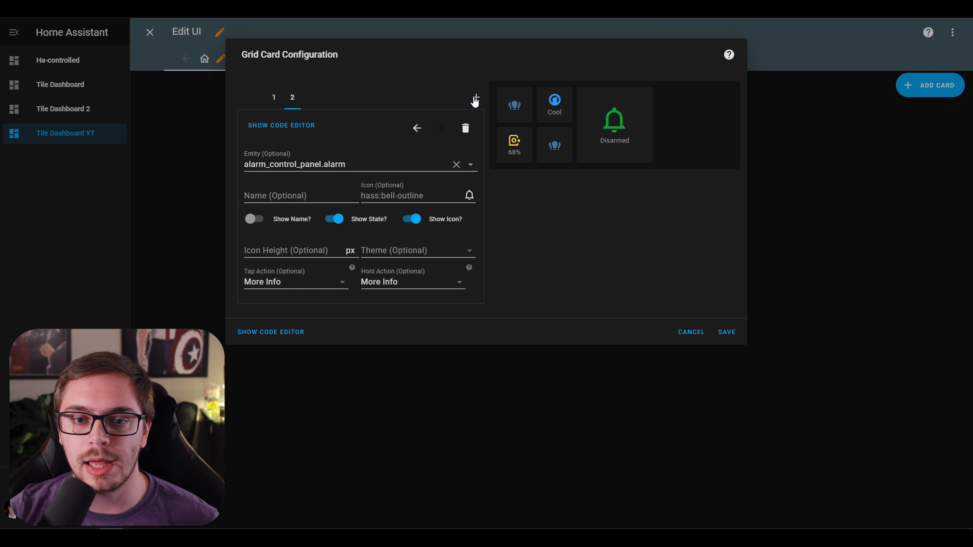
Add a grid card as the outer grid's third card and fill it with four button cards for light.living_room_lights.
{"action": "left_click", "coordinate": [476, 98]}
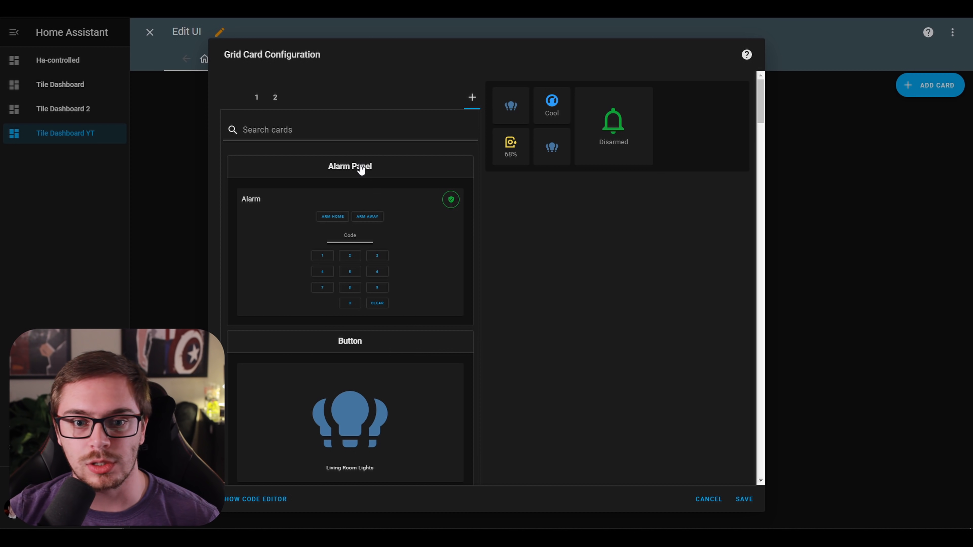
{"action": "left_click", "coordinate": [319, 136]}
{"action": "type", "text": "grid"}
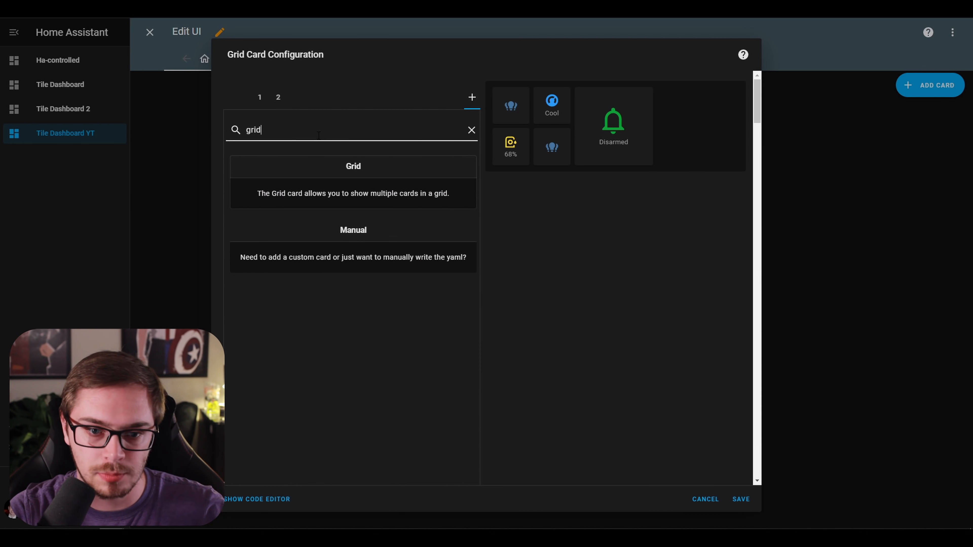
{"action": "left_click", "coordinate": [363, 188]}
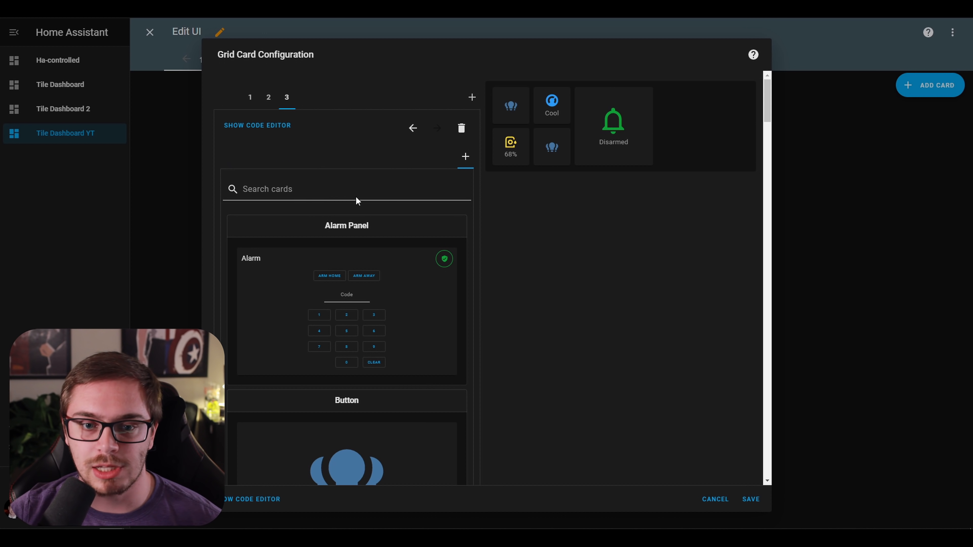
{"action": "scroll", "coordinate": [417, 266], "scroll_direction": "down", "scroll_amount": 3}
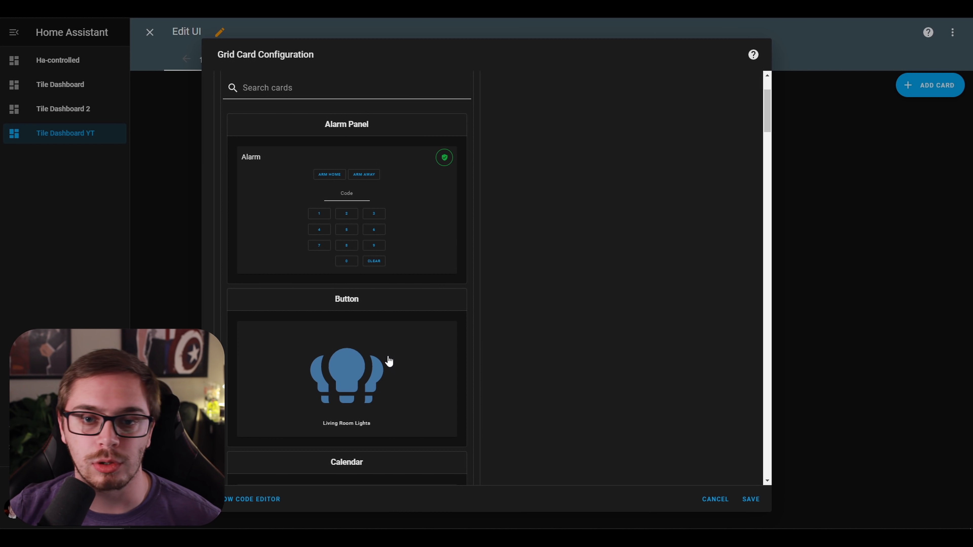
{"action": "left_click", "coordinate": [389, 360]}
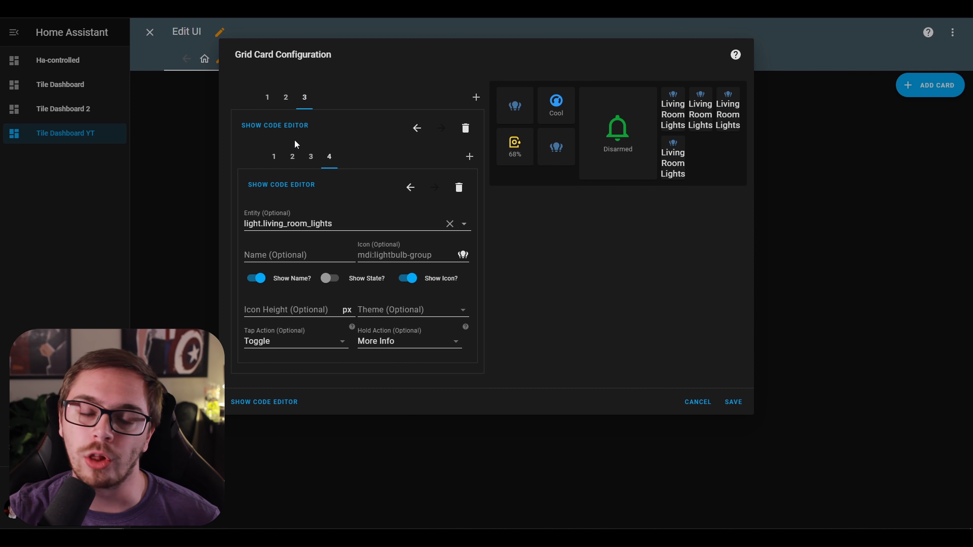
Add the line "columns: 2" below "type: grid" in the third card's YAML, and return to its visual editor.
{"action": "left_click", "coordinate": [284, 127]}
{"action": "left_click", "coordinate": [323, 151]}
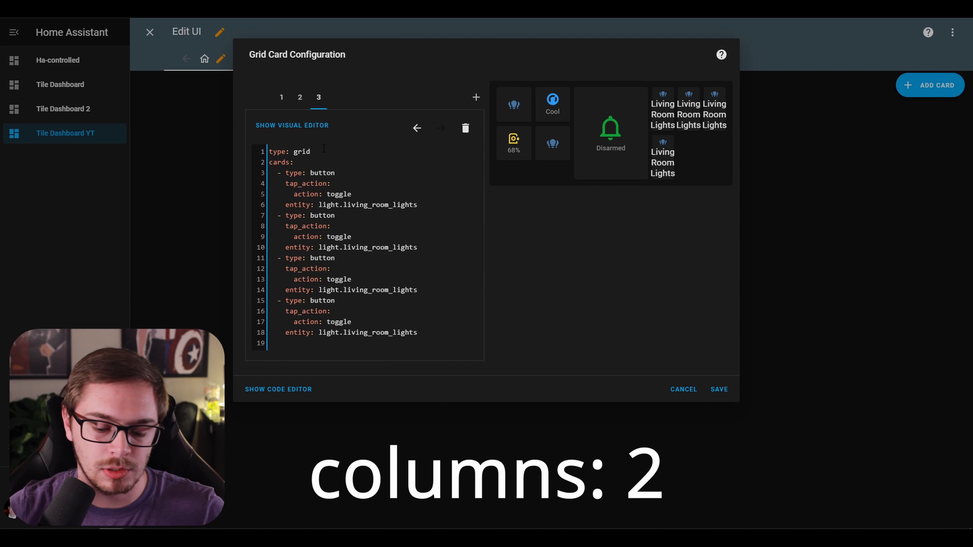
{"action": "key", "text": "Return"}
{"action": "type", "text": "columns"}
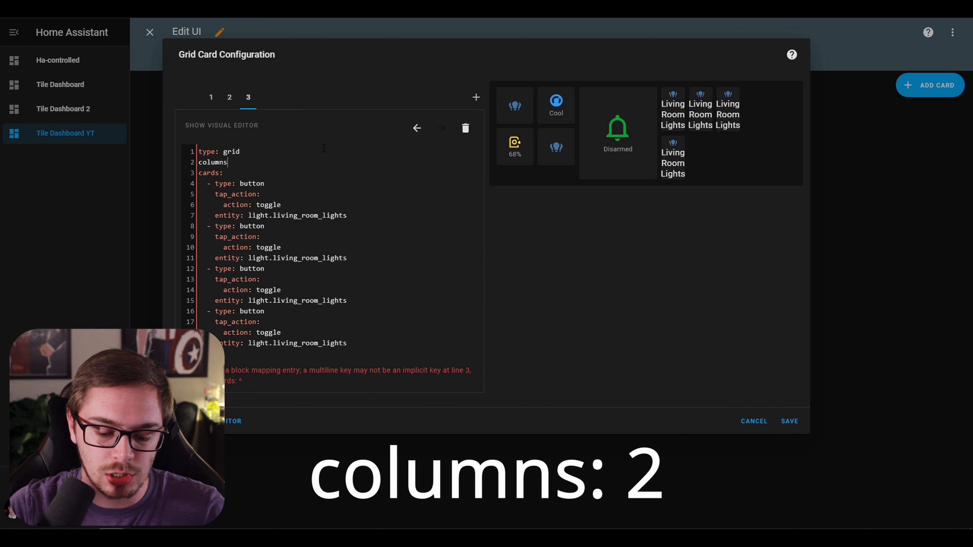
{"action": "type", "text": ": 2"}
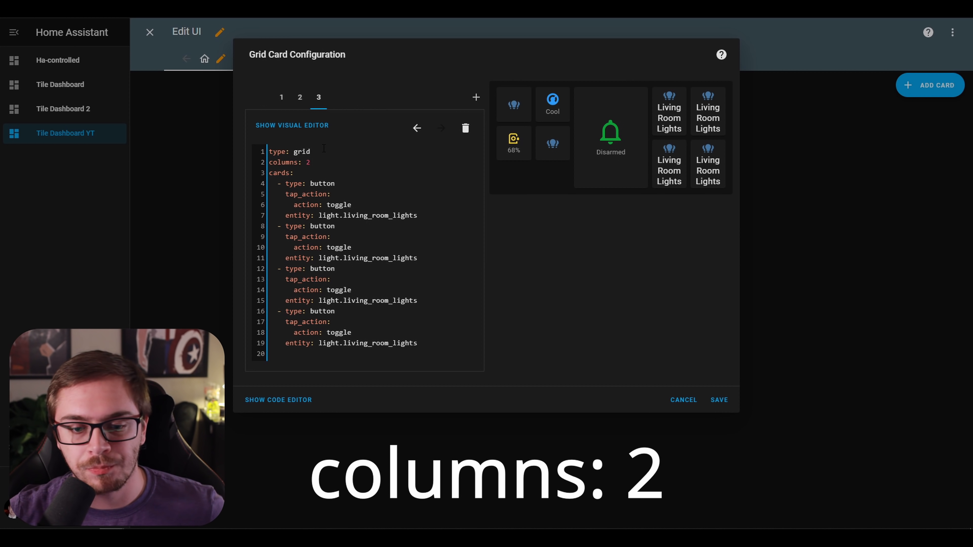
{"action": "left_click", "coordinate": [294, 125]}
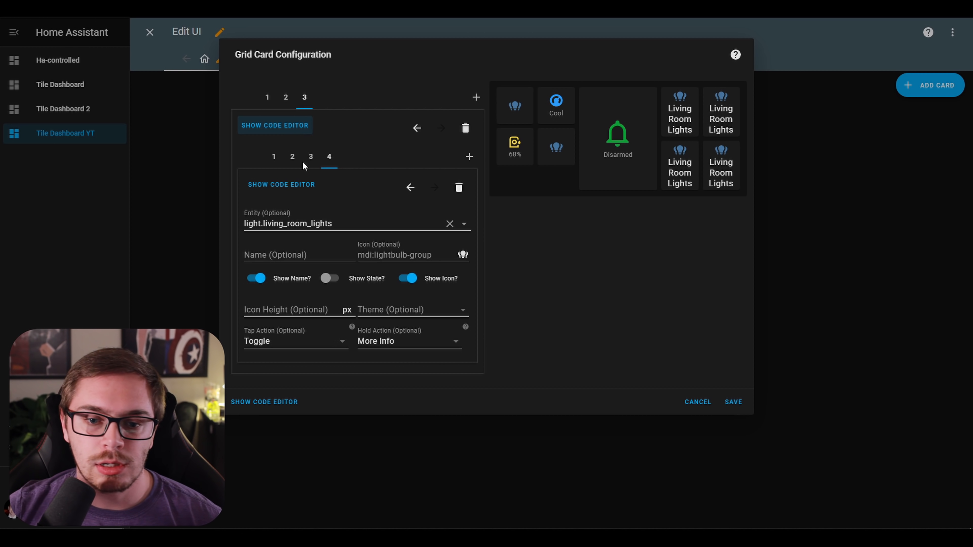
Hide the name on all four button cards in the third card's nested grid.
{"action": "left_click", "coordinate": [274, 162]}
{"action": "left_click", "coordinate": [263, 277]}
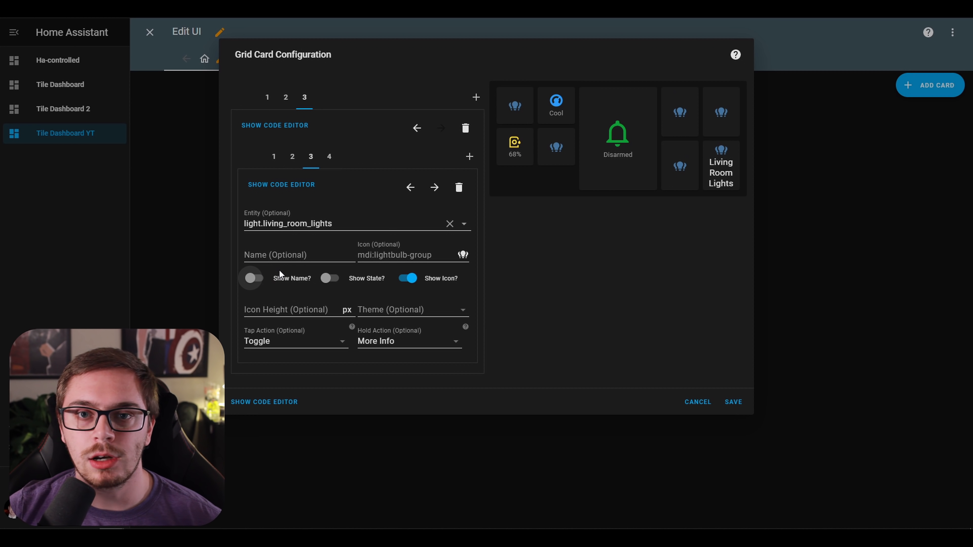
{"action": "left_click", "coordinate": [329, 157]}
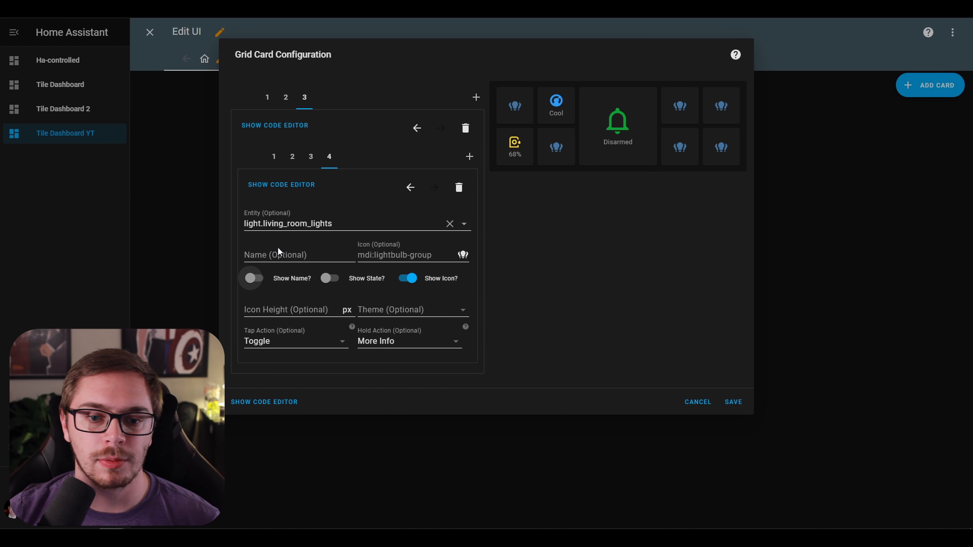
Change the entity of the first button in the third card's grid to scene.arrive_home.
{"action": "left_click", "coordinate": [274, 157]}
{"action": "left_click_drag", "start_coordinate": [339, 219], "coordinate": [185, 221]}
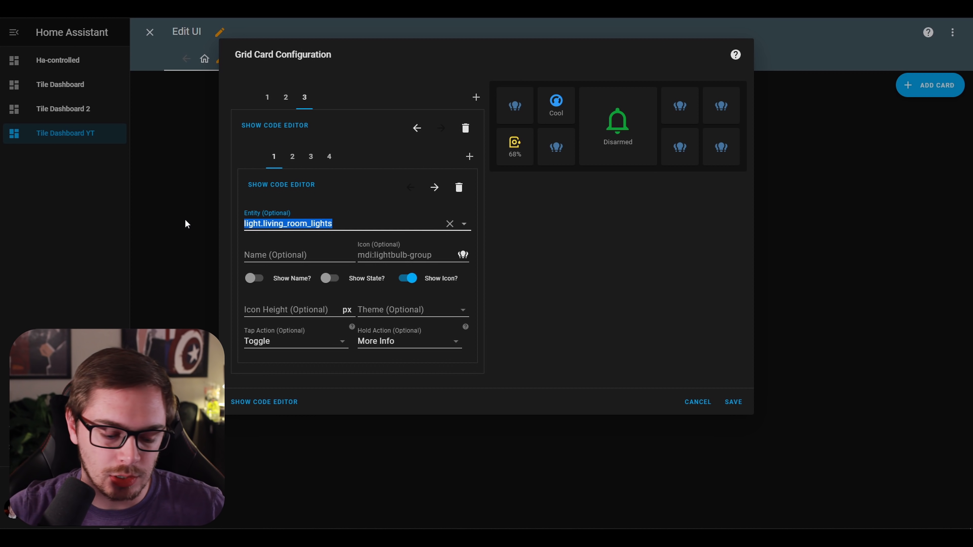
{"action": "type", "text": "scen"}
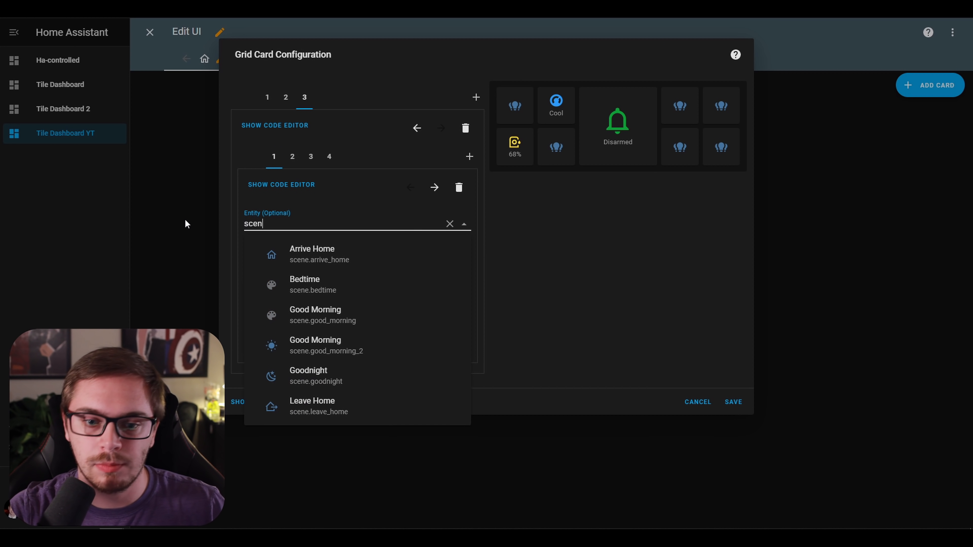
{"action": "left_click", "coordinate": [304, 256]}
Set the entities of the second, third and fourth buttons to scene.leave_home, scene.good_morning_2 and scene.goodnight.
{"action": "left_click", "coordinate": [295, 154]}
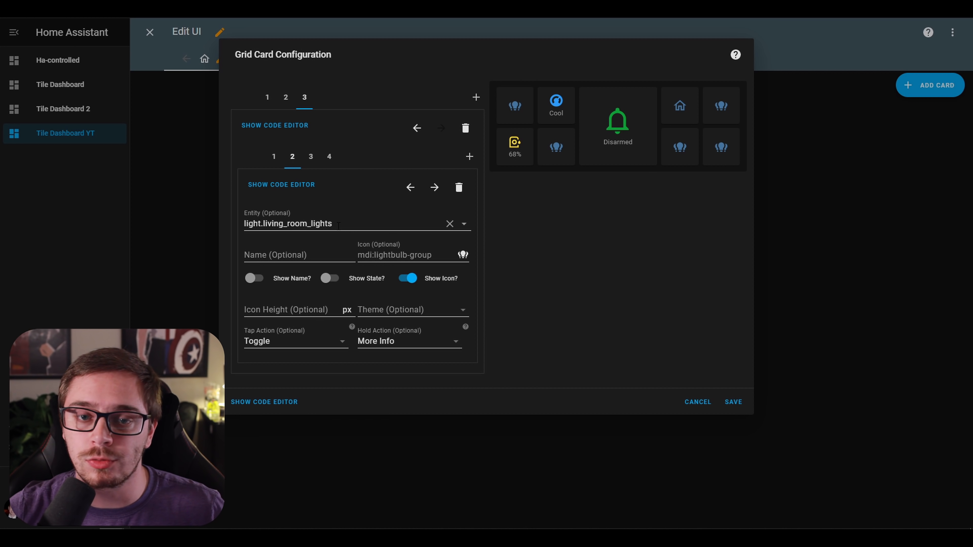
{"action": "left_click_drag", "start_coordinate": [338, 225], "coordinate": [169, 217]}
{"action": "type", "text": "scen"}
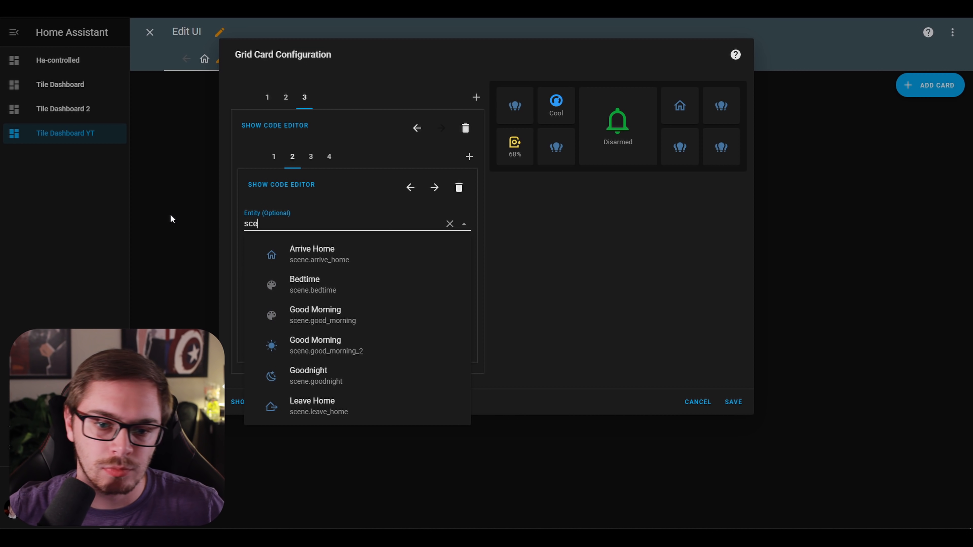
Set the tap action of the first button in the third card's grid to Call Service with the service scene.turn_on.
{"action": "left_click", "coordinate": [281, 161]}
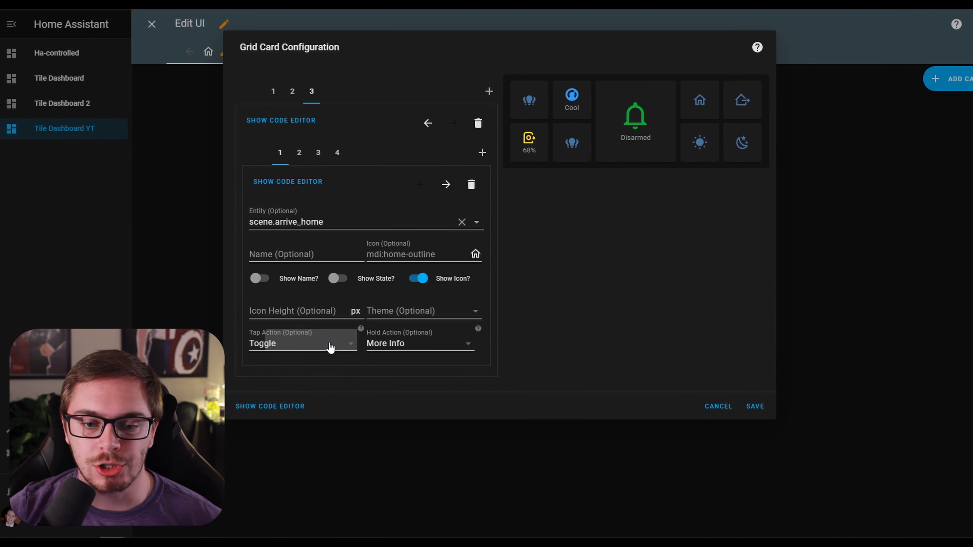
{"action": "left_click", "coordinate": [331, 347]}
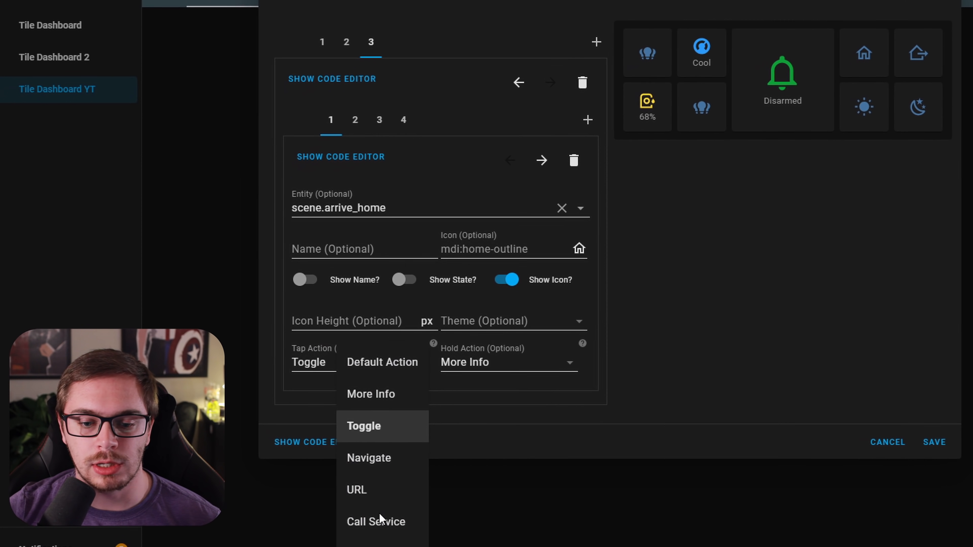
{"action": "left_click", "coordinate": [401, 539]}
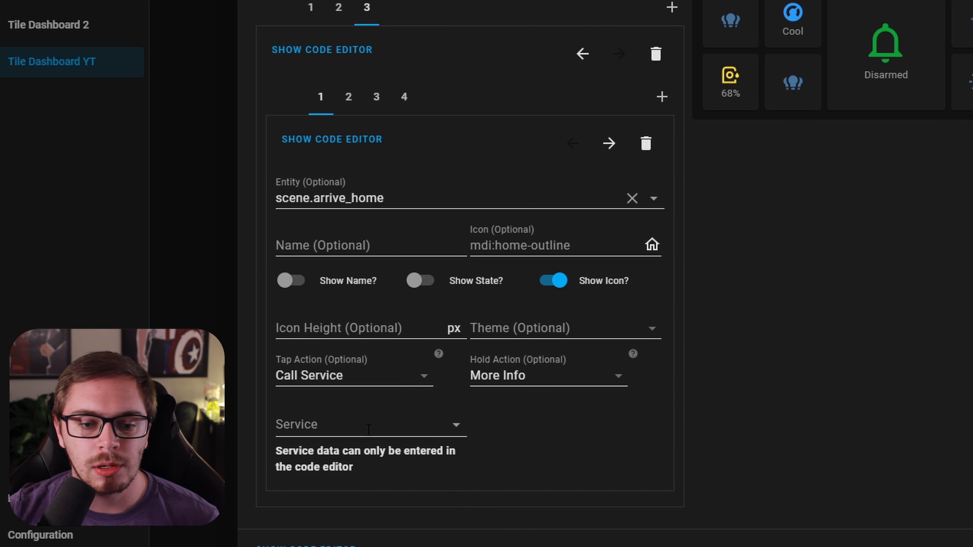
{"action": "left_click", "coordinate": [352, 422]}
{"action": "type", "text": "scen"}
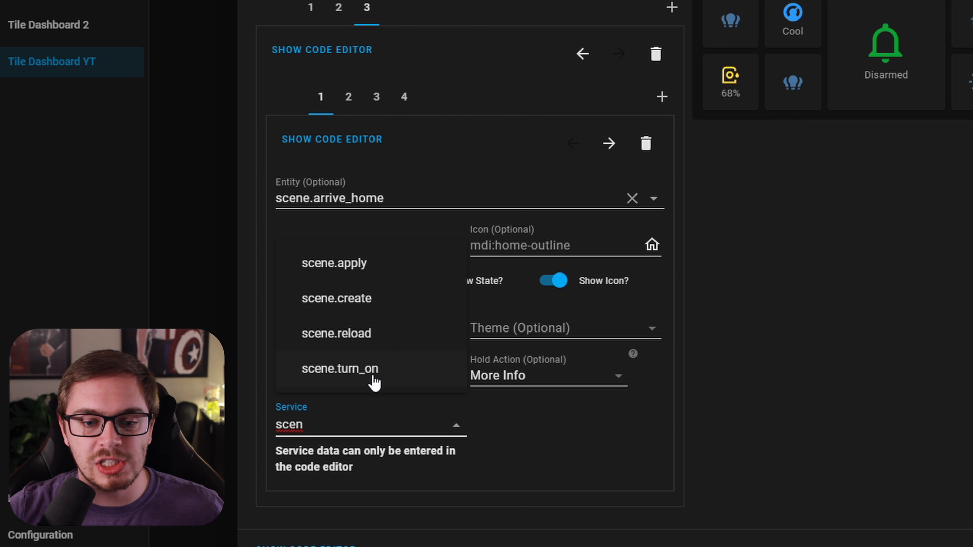
{"action": "left_click", "coordinate": [375, 382]}
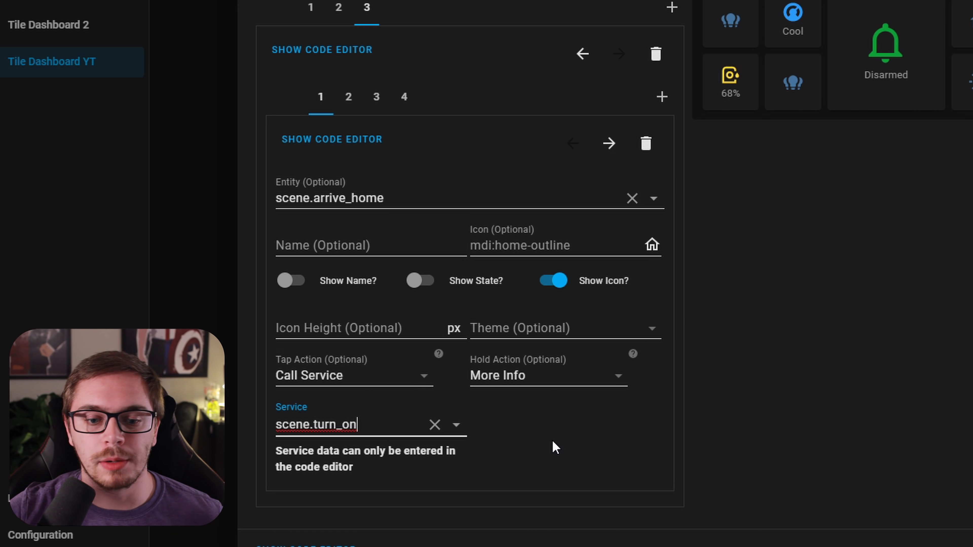
{"action": "left_click_drag", "start_coordinate": [276, 452], "coordinate": [456, 456]}
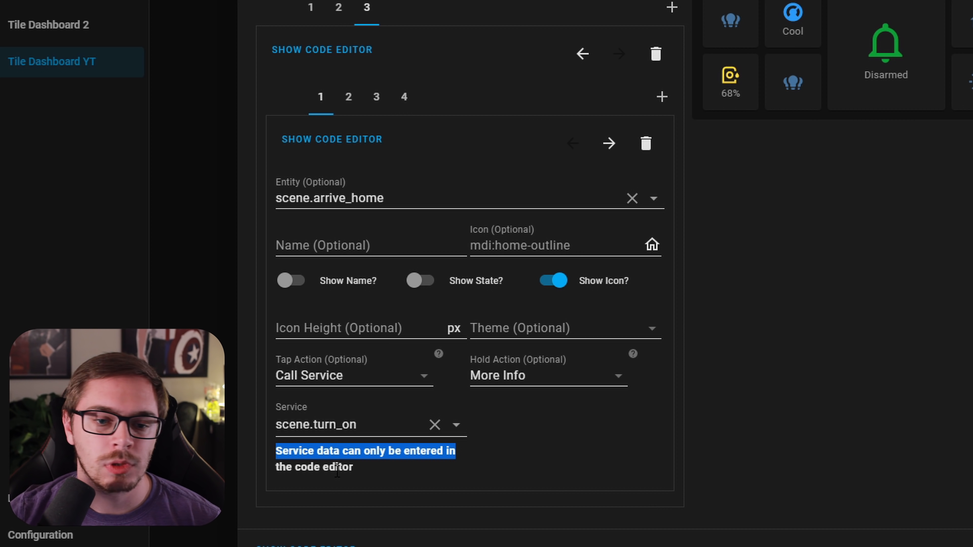
In the first scene button's YAML, add a "service_data:" line below "service: scene.turn_on" within tap_action.
{"action": "left_click", "coordinate": [337, 146]}
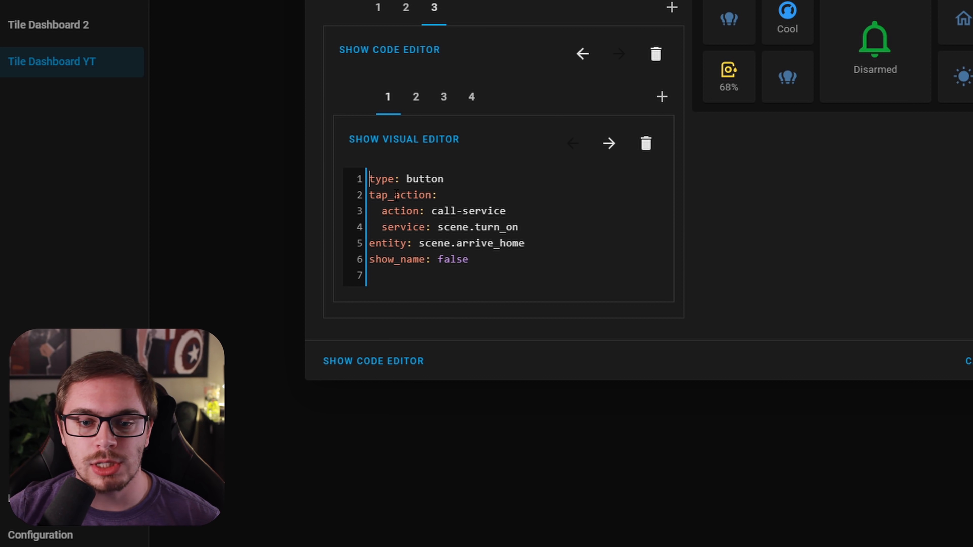
{"action": "key", "text": "shift+Right"}
{"action": "key", "text": "shift+Right"}
{"action": "key", "text": "shift+Right"}
{"action": "key", "text": "shift+Right"}
{"action": "key", "text": "shift+Right"}
{"action": "key", "text": "shift+Right"}
{"action": "key", "text": "shift+Right"}
{"action": "key", "text": "shift+Right"}
{"action": "key", "text": "shift+Right"}
{"action": "key", "text": "shift+Right"}
{"action": "key", "text": "shift+Right"}
{"action": "key", "text": "shift+Right"}
{"action": "left_click_drag", "start_coordinate": [382, 199], "coordinate": [521, 213]}
{"action": "left_click_drag", "start_coordinate": [439, 228], "coordinate": [520, 228]}
{"action": "left_click", "coordinate": [521, 228]}
{"action": "key", "text": "Return"}
{"action": "type", "text": "s"}
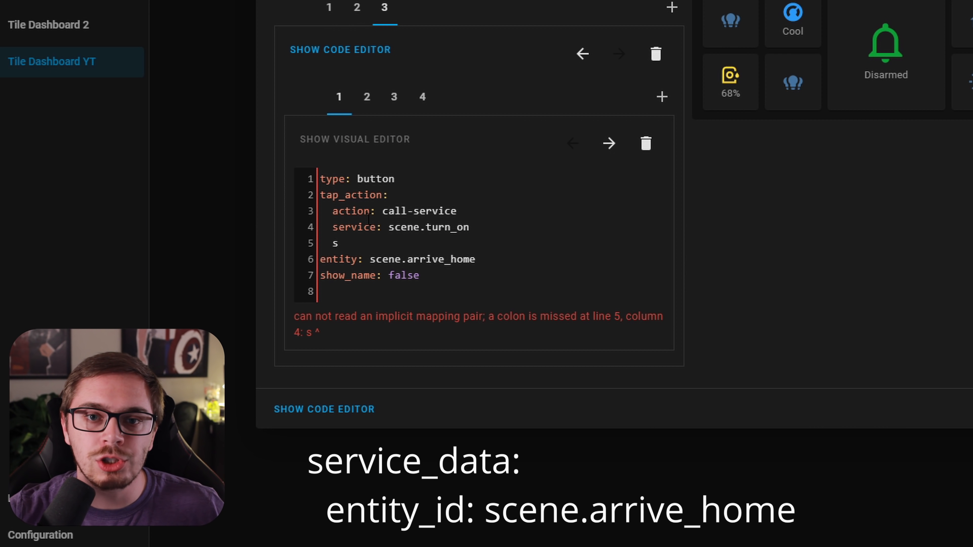
{"action": "type", "text": "er"}
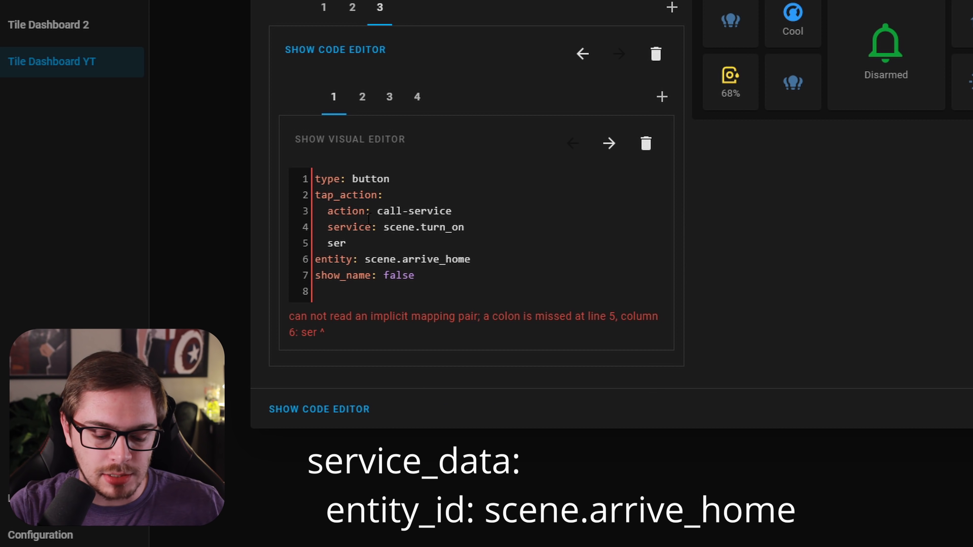
{"action": "type", "text": "vice_d"}
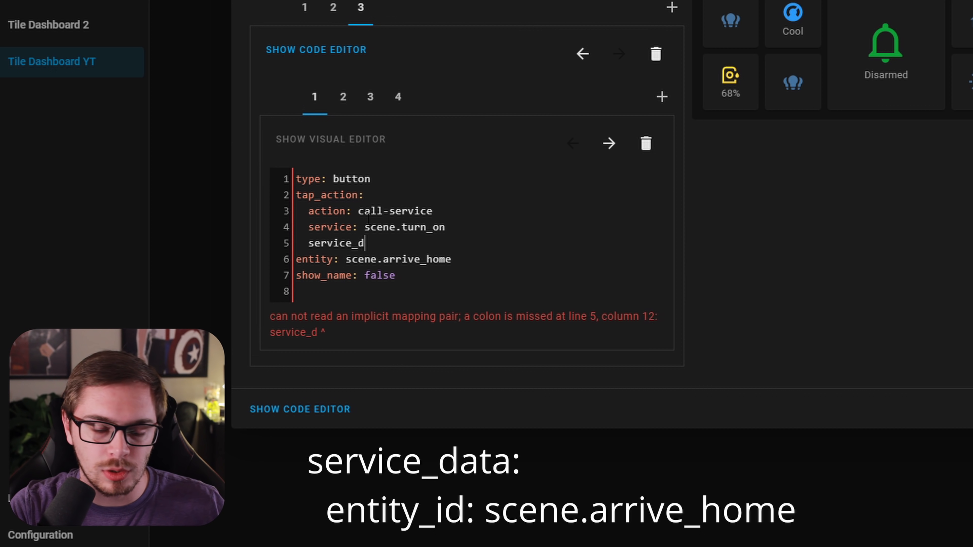
{"action": "type", "text": "ata:"}
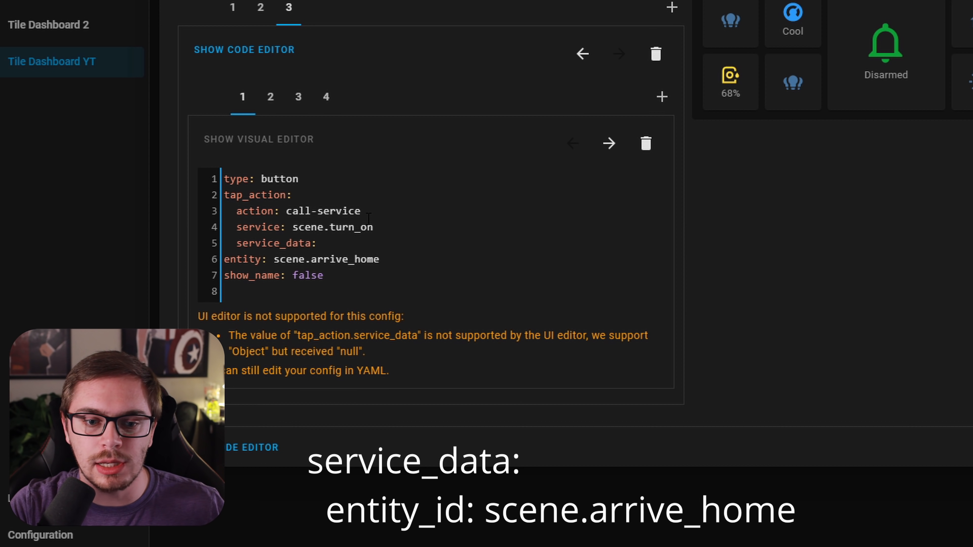
Add an indented line "entity_id: scene.arrive_home" below service_data, copying the scene ID from the entity line.
{"action": "key", "text": "Return"}
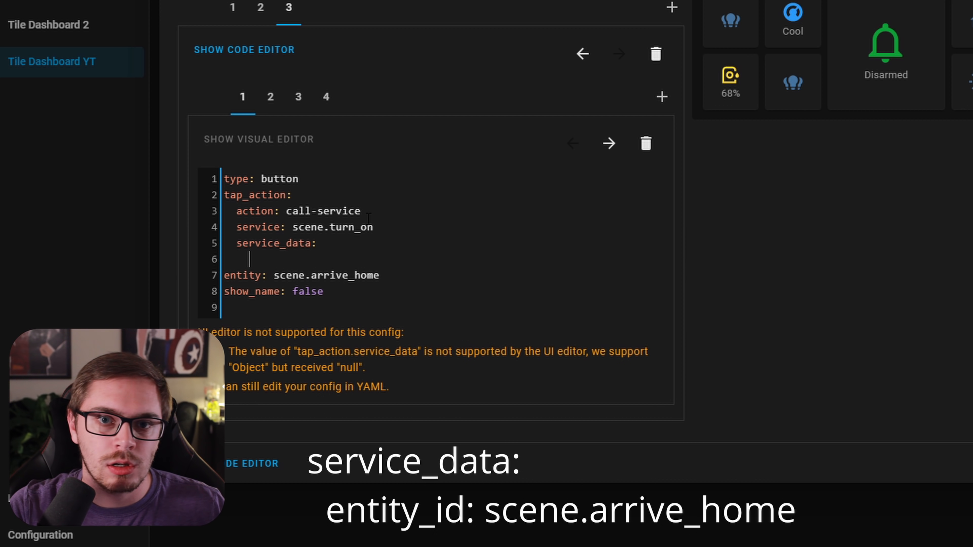
{"action": "type", "text": "en"}
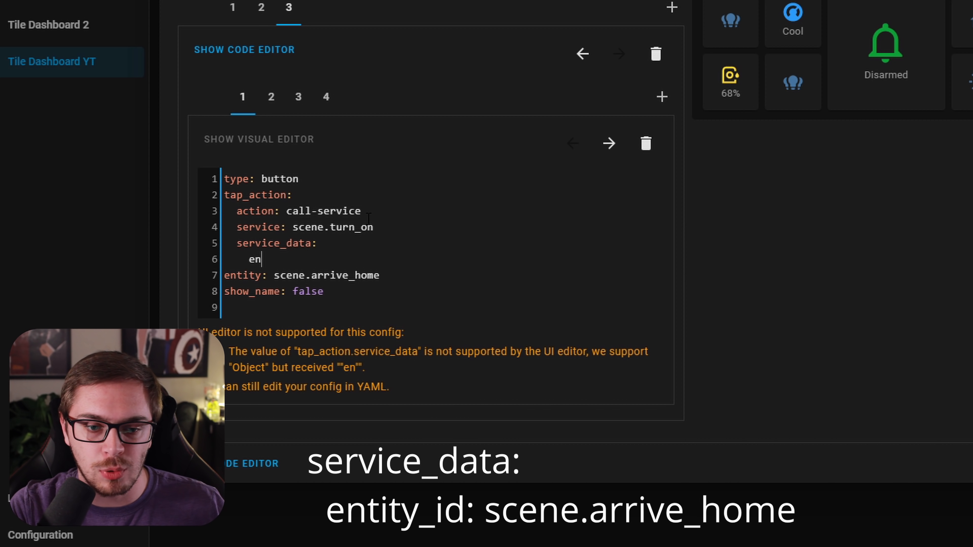
{"action": "type", "text": "tity"}
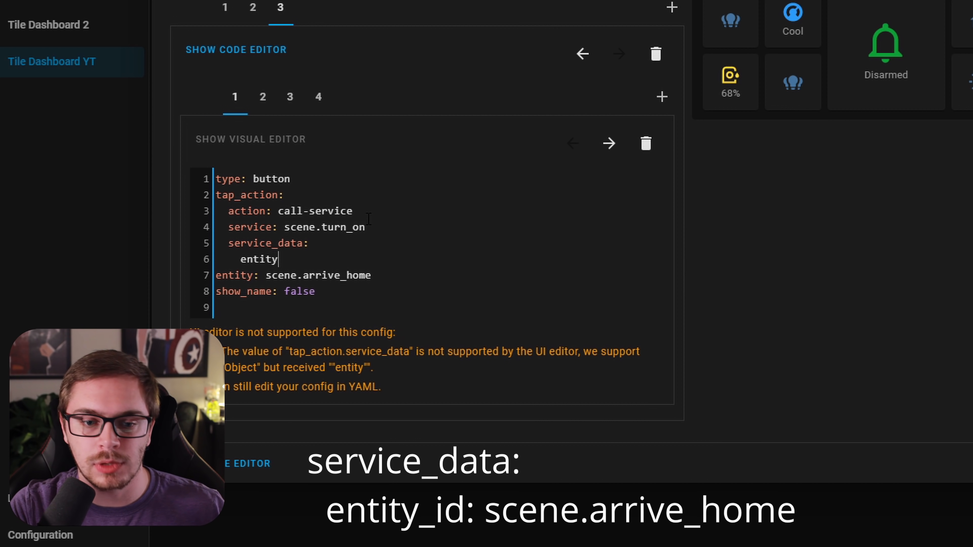
{"action": "type", "text": "_id:"}
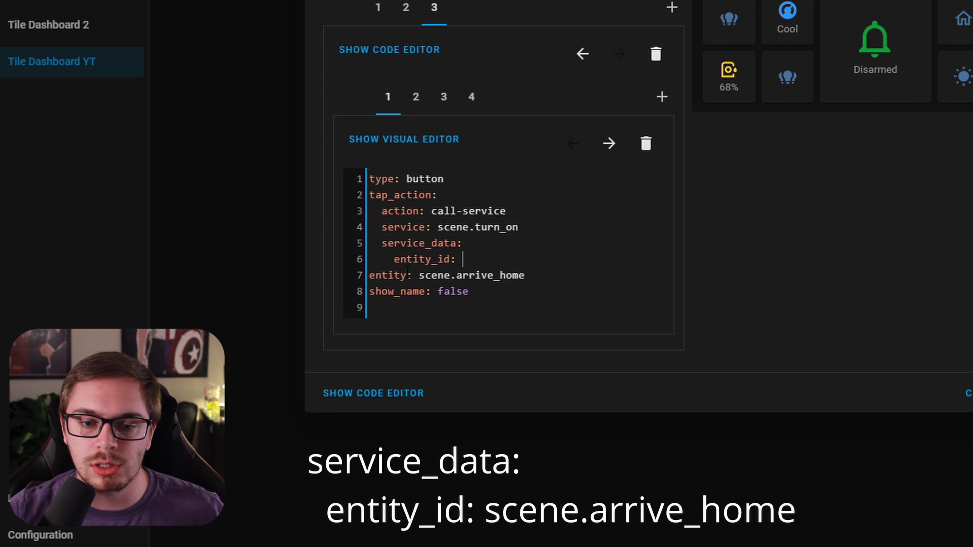
{"action": "left_click_drag", "start_coordinate": [419, 275], "coordinate": [531, 275]}
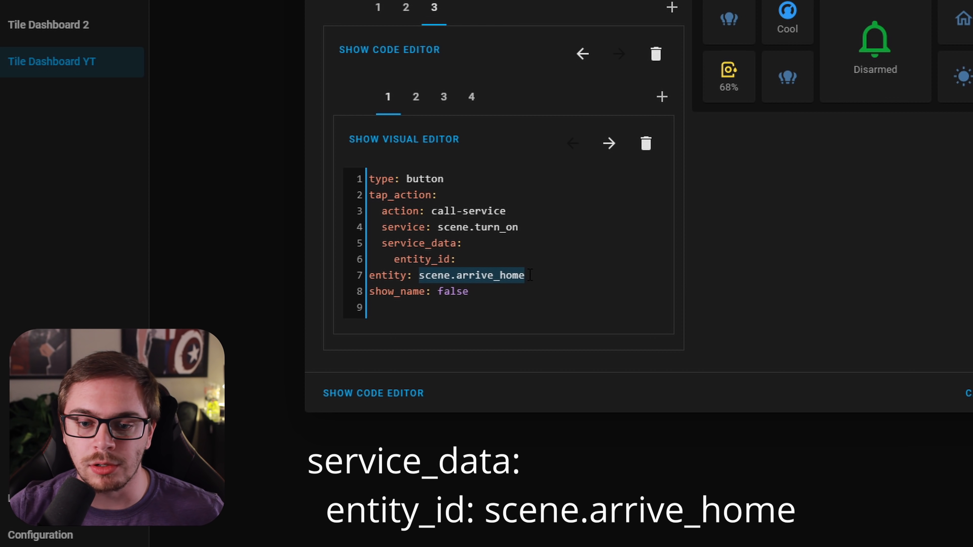
{"action": "key", "text": "ctrl+c"}
{"action": "left_click", "coordinate": [499, 260]}
{"action": "key", "text": "ctrl+v"}
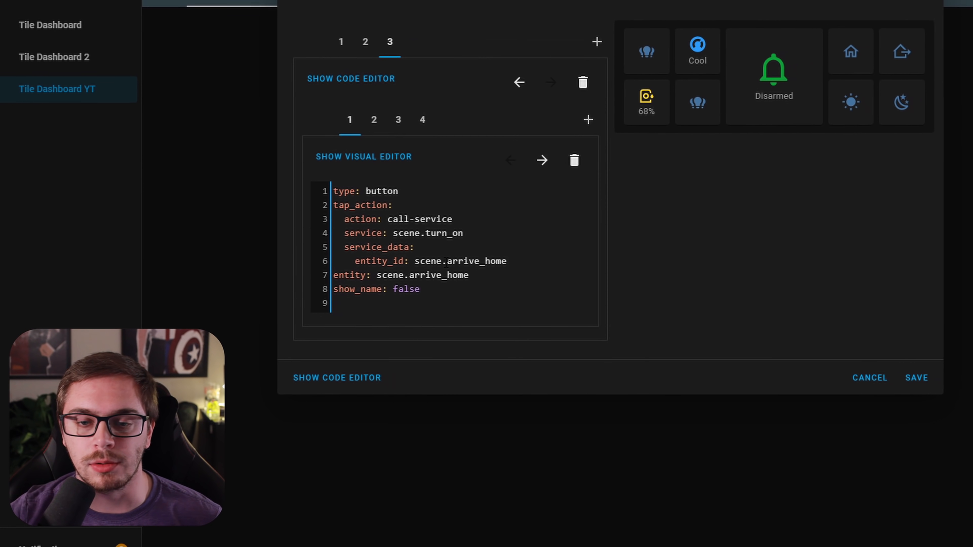
Test the Arrive Home button in the card preview and save the grid card.
{"action": "left_click", "coordinate": [414, 157]}
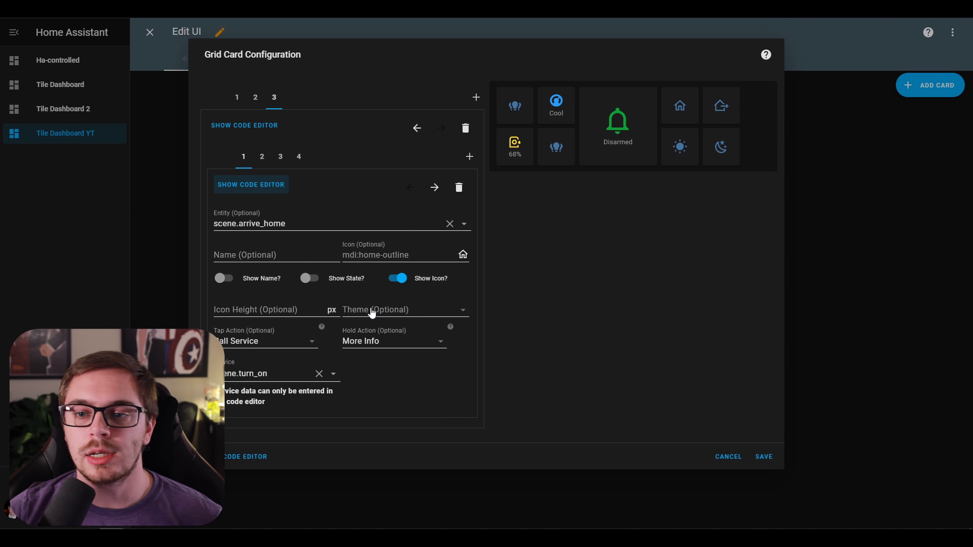
{"action": "left_click", "coordinate": [685, 114]}
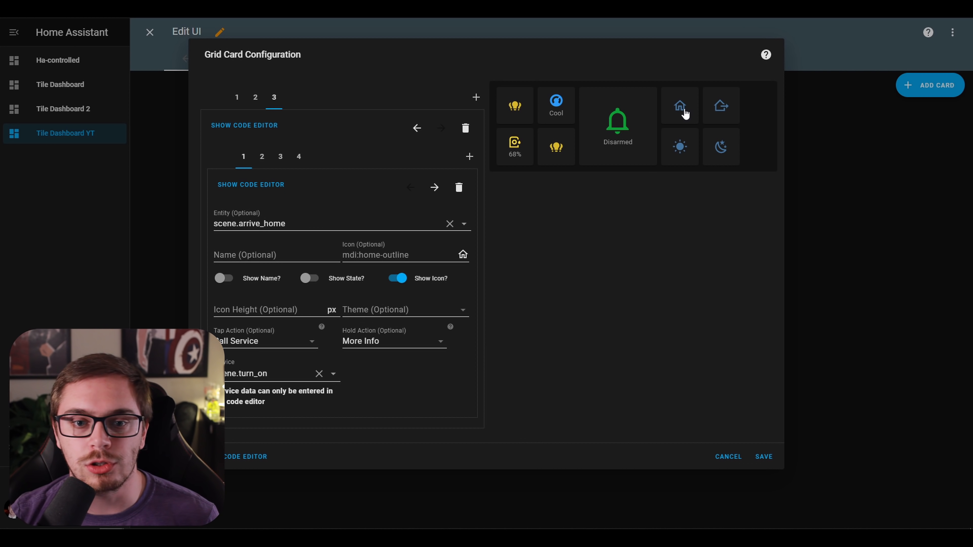
{"action": "left_click", "coordinate": [765, 458]}
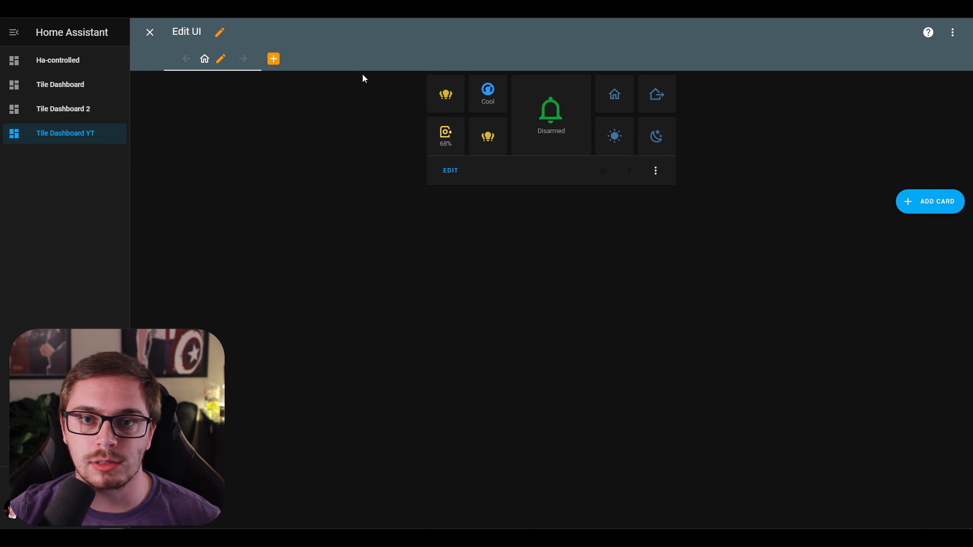
Create a new dashboard view titled Lights with the icon mdi:lightbulb-outline.
{"action": "left_click", "coordinate": [273, 60]}
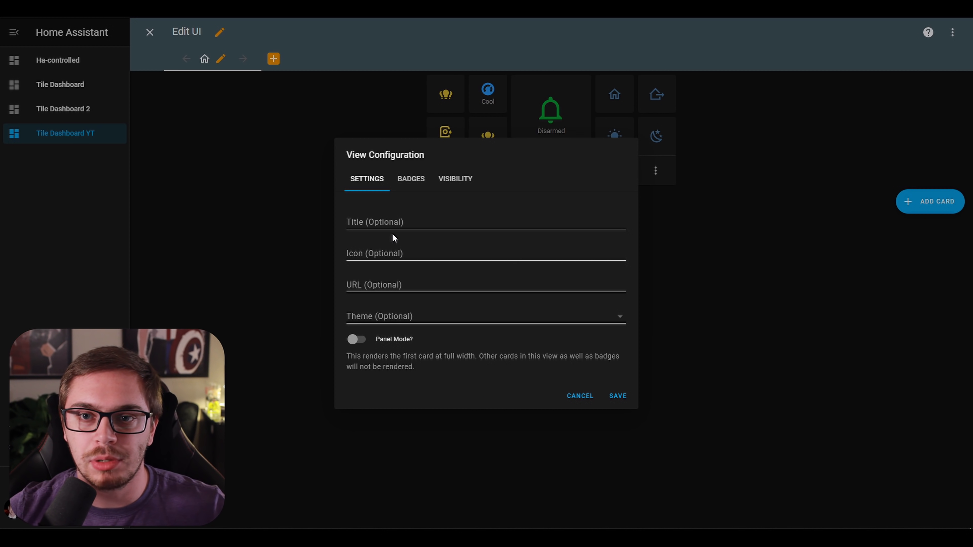
{"action": "left_click", "coordinate": [389, 252]}
{"action": "type", "text": "mdi:lightbulb"}
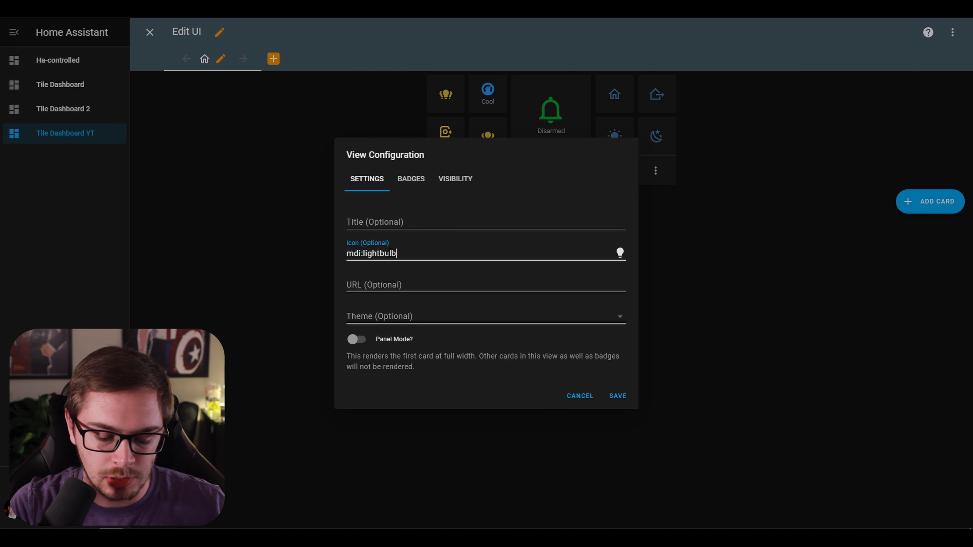
{"action": "type", "text": "-outline"}
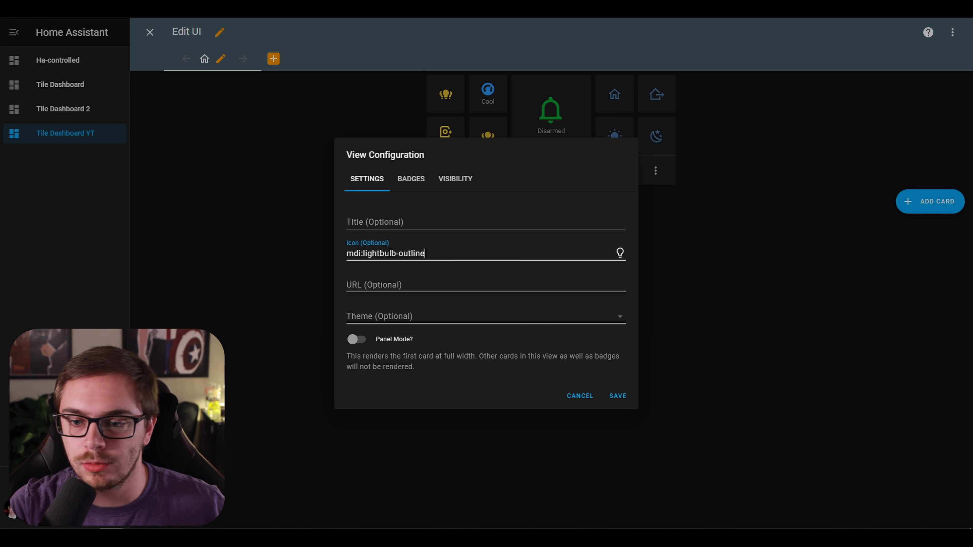
{"action": "left_click", "coordinate": [406, 221]}
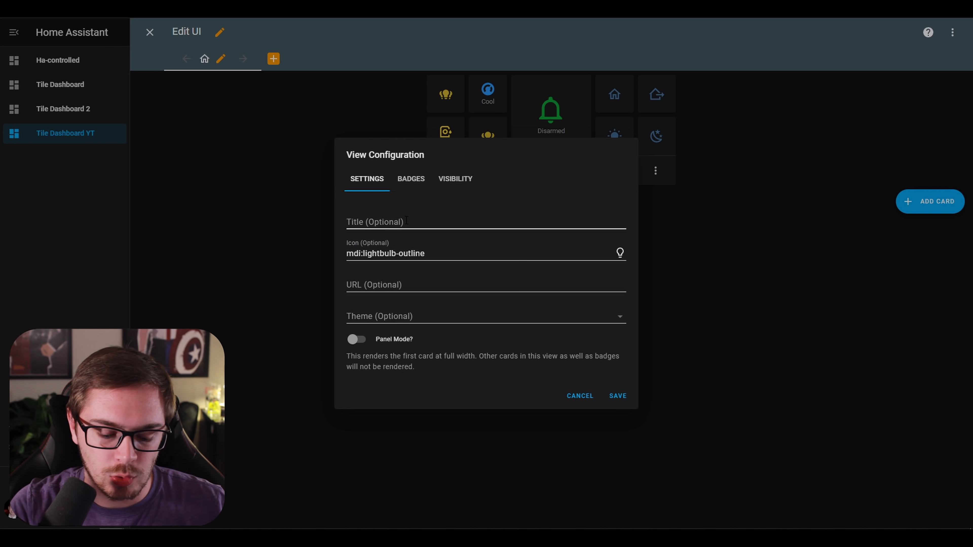
{"action": "type", "text": "Lights"}
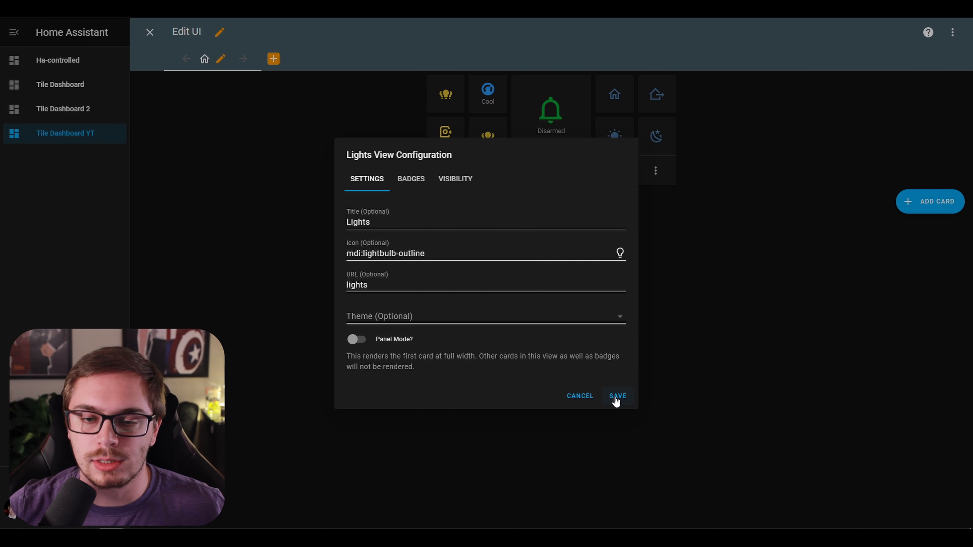
{"action": "left_click", "coordinate": [617, 396]}
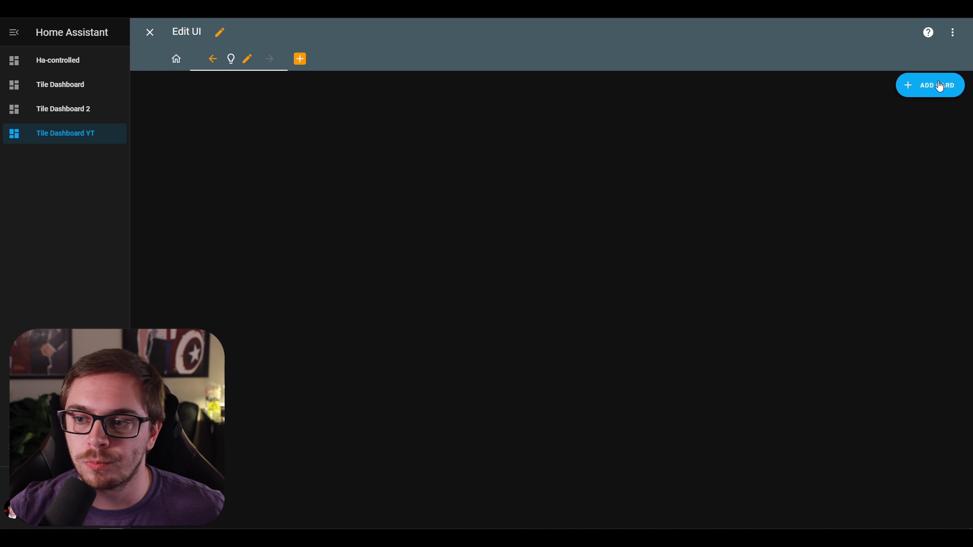
Add a Markdown card to the Lights view, finding it with the card search "mark".
{"action": "left_click", "coordinate": [932, 92]}
{"action": "scroll", "coordinate": [510, 326], "scroll_direction": "down", "scroll_amount": 10}
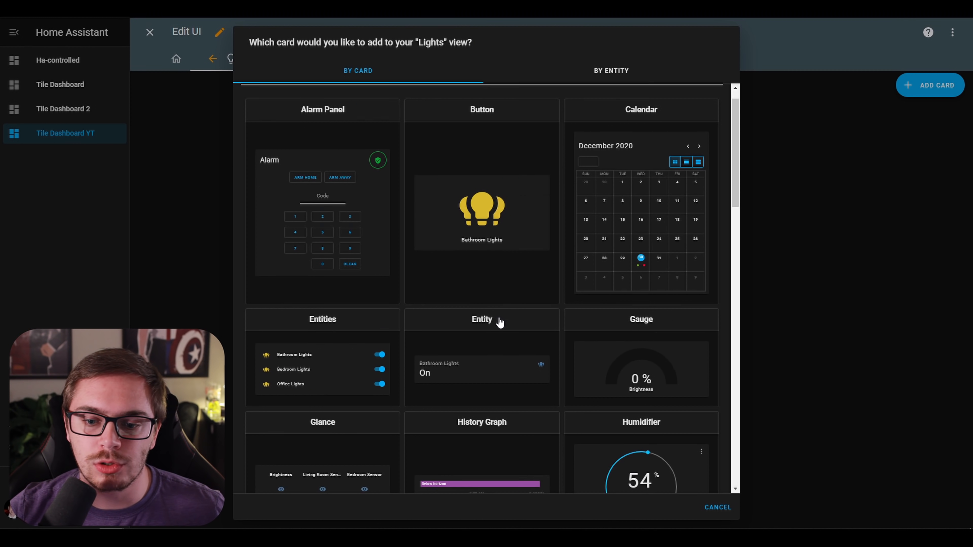
{"action": "scroll", "coordinate": [500, 321], "scroll_direction": "down", "scroll_amount": 6}
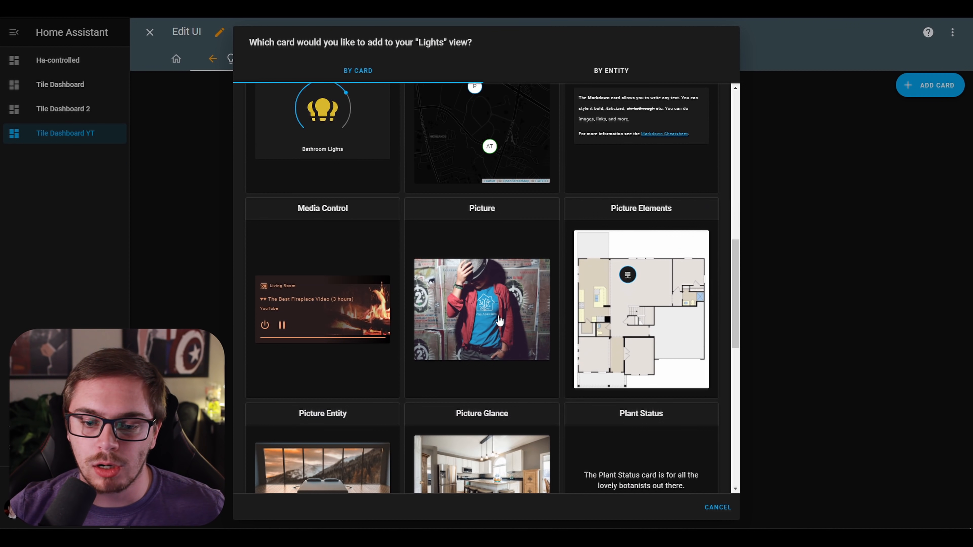
{"action": "scroll", "coordinate": [479, 269], "scroll_direction": "up", "scroll_amount": 15}
{"action": "left_click", "coordinate": [394, 99]}
{"action": "type", "text": "mark"}
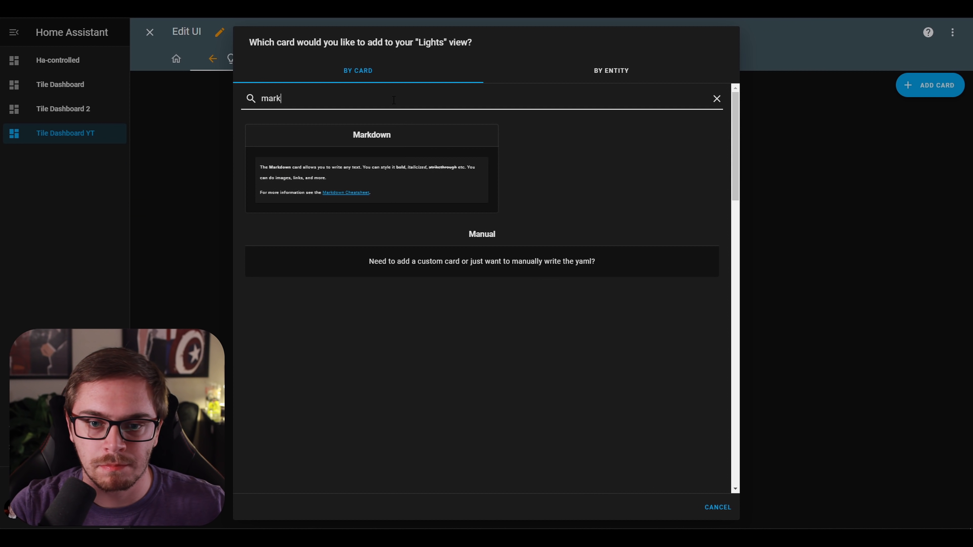
{"action": "left_click", "coordinate": [413, 174]}
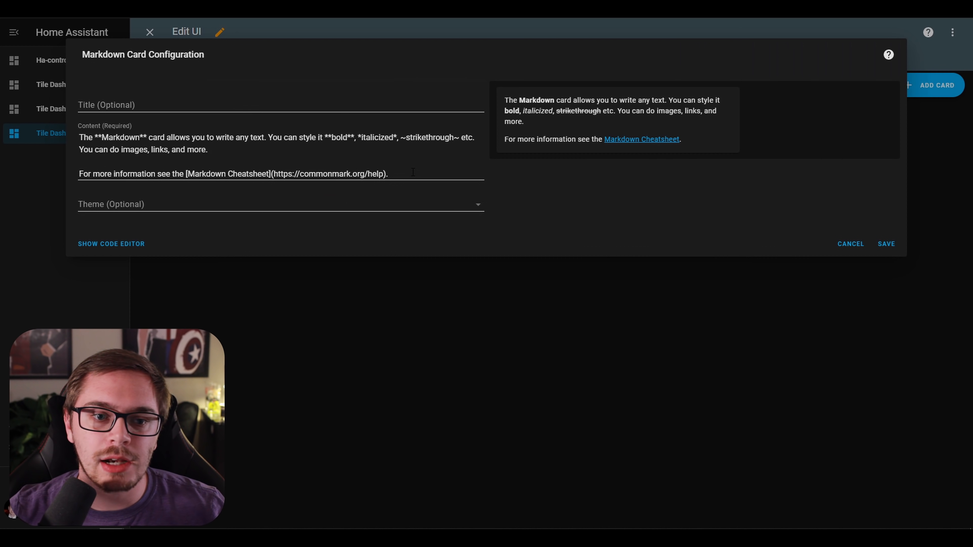
Replace the Markdown card's content with the heading "## First Floor" and save the card.
{"action": "left_click", "coordinate": [350, 170]}
{"action": "key", "text": "ctrl+a"}
{"action": "type", "text": "F"}
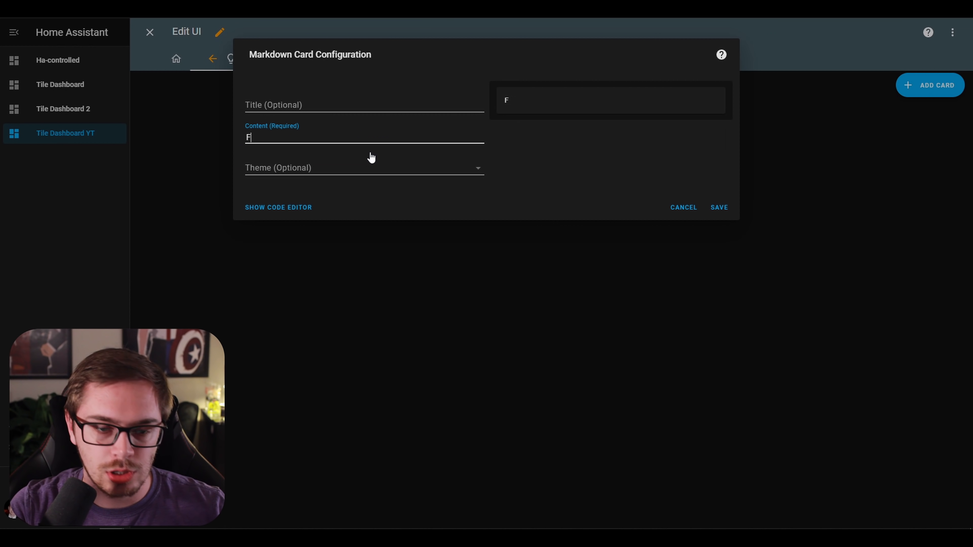
{"action": "type", "text": "irst Floor"}
{"action": "key", "text": "Home"}
{"action": "type", "text": "##"}
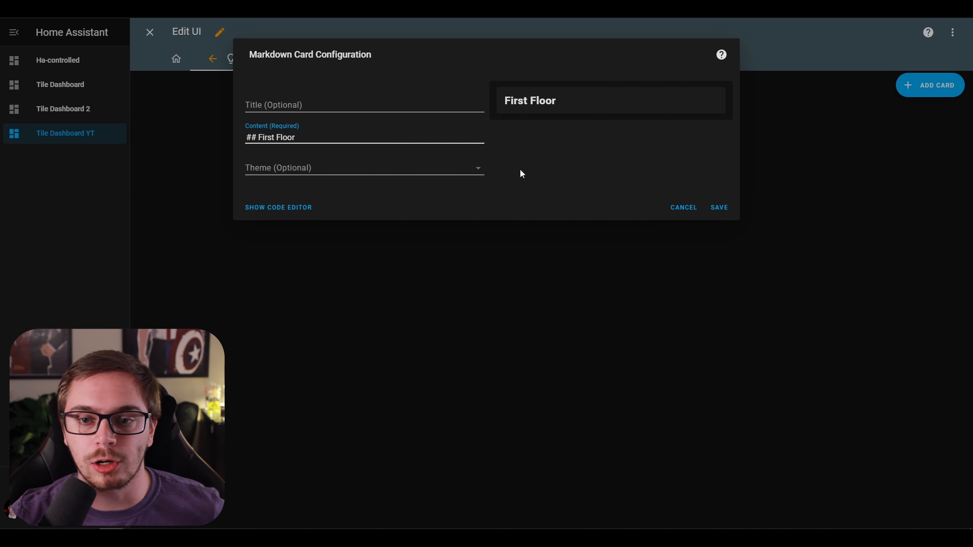
{"action": "left_click", "coordinate": [718, 212]}
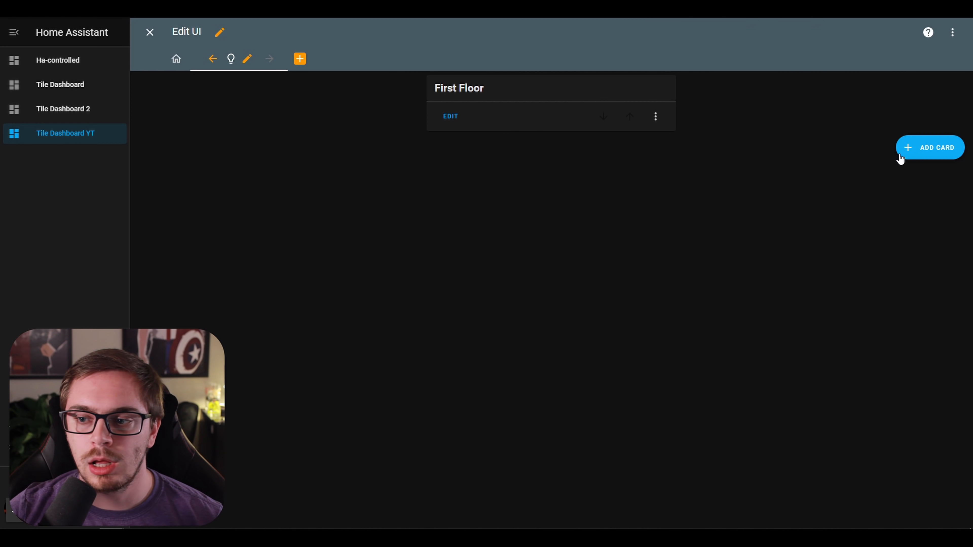
Add a Grid card to the Lights view and fill it with three Button cards for light.bathroom_lights.
{"action": "left_click", "coordinate": [913, 154]}
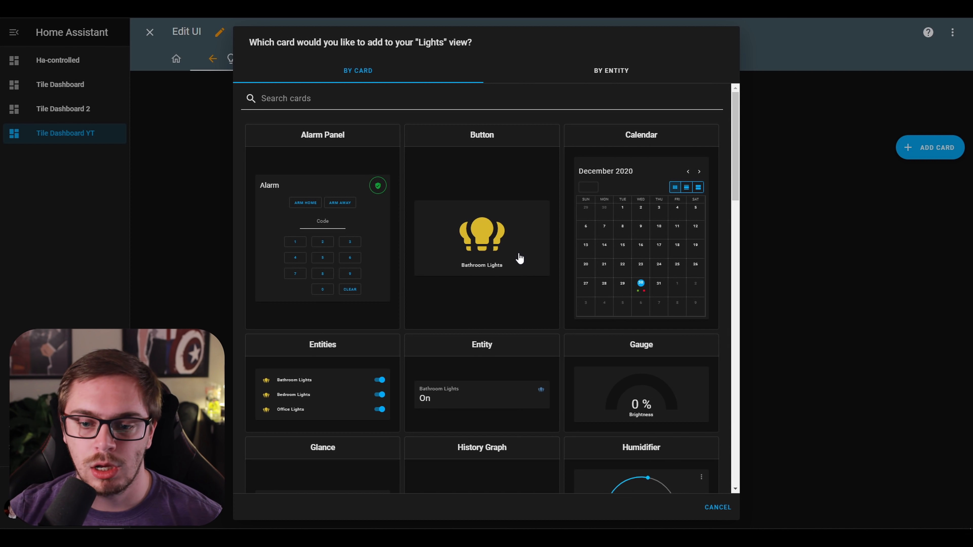
{"action": "scroll", "coordinate": [521, 260], "scroll_direction": "down", "scroll_amount": 8}
{"action": "scroll", "coordinate": [521, 261], "scroll_direction": "down", "scroll_amount": 8}
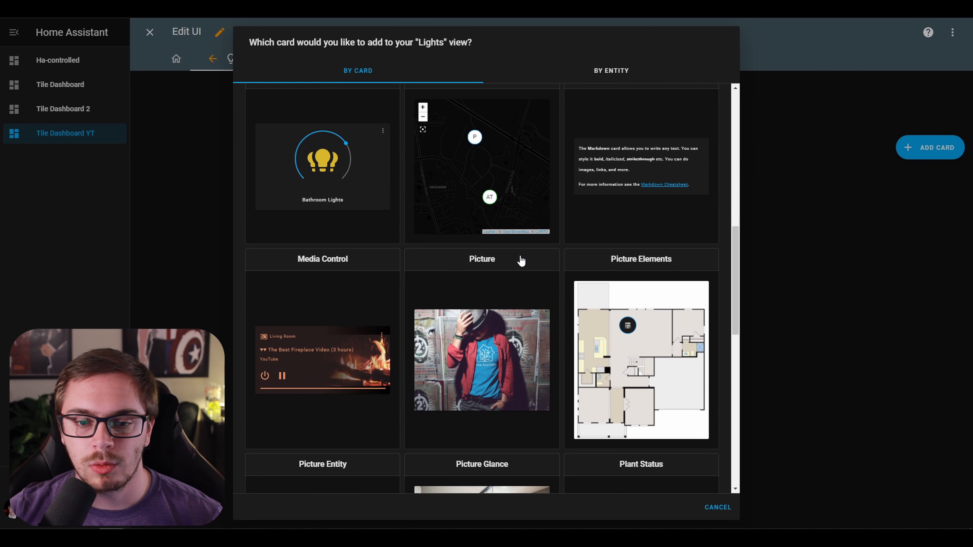
{"action": "scroll", "coordinate": [521, 260], "scroll_direction": "down", "scroll_amount": 7}
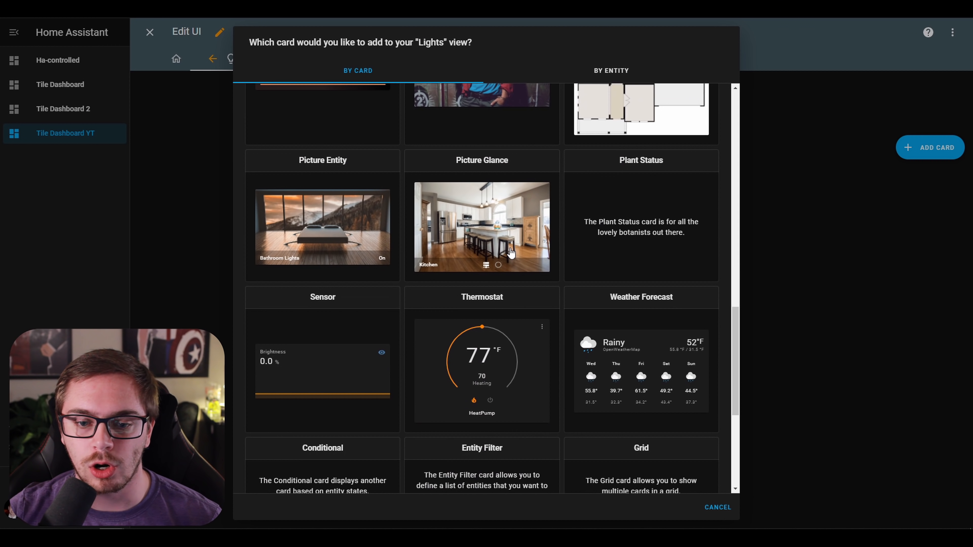
{"action": "left_click", "coordinate": [641, 456]}
{"action": "left_click", "coordinate": [390, 387]}
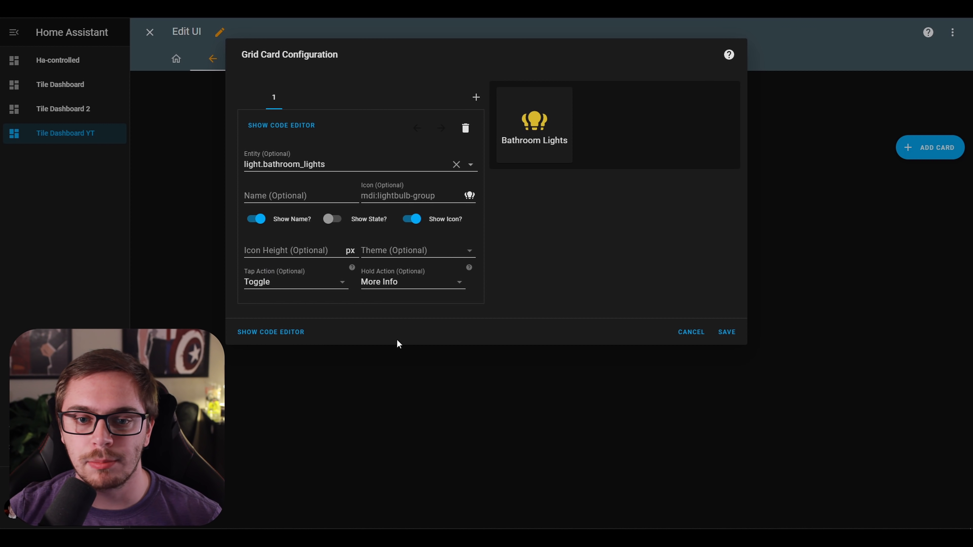
{"action": "left_click", "coordinate": [473, 97]}
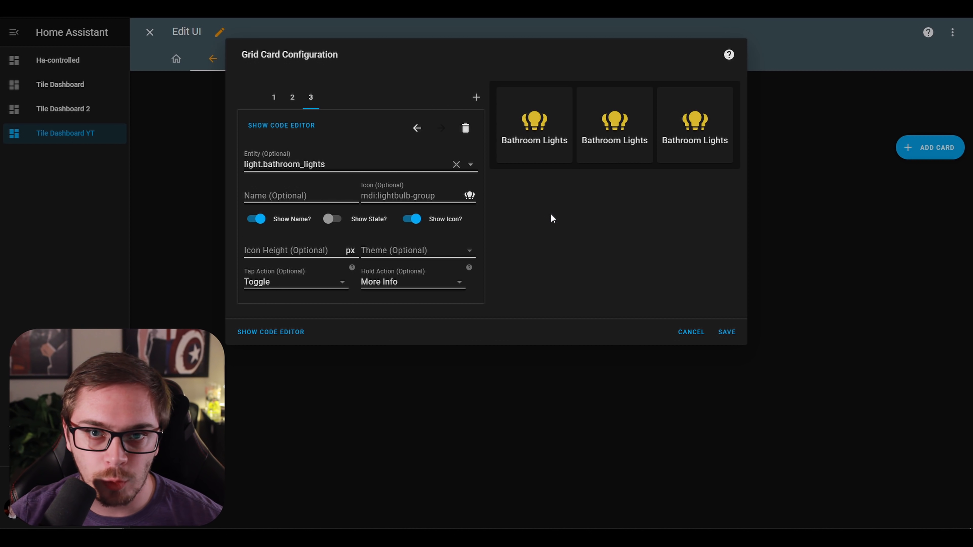
Change the grid's second button entity to light.bedroom_lights, filtering the entity list with "light".
{"action": "left_click", "coordinate": [293, 99]}
{"action": "left_click", "coordinate": [331, 165]}
{"action": "left_click_drag", "start_coordinate": [330, 165], "coordinate": [174, 165]}
{"action": "type", "text": "light"}
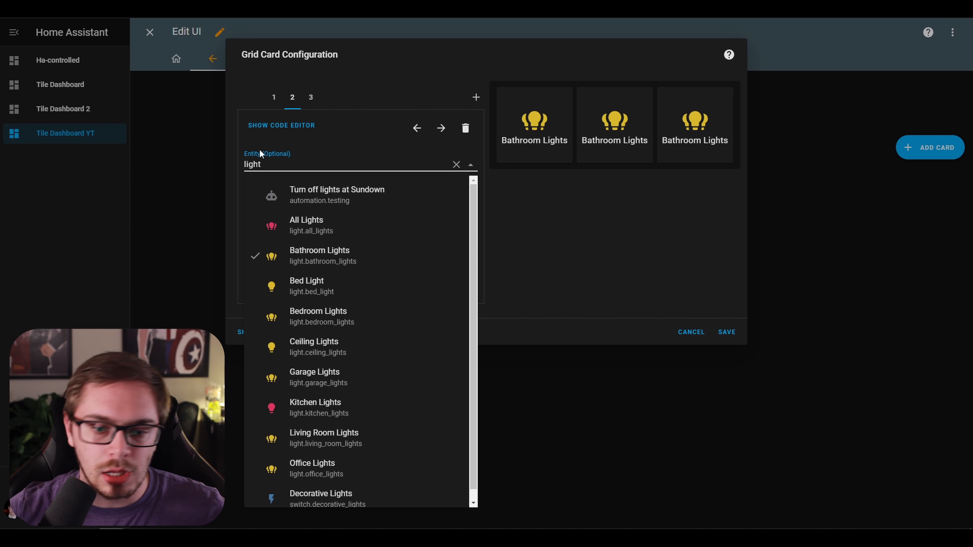
{"action": "left_click", "coordinate": [345, 327]}
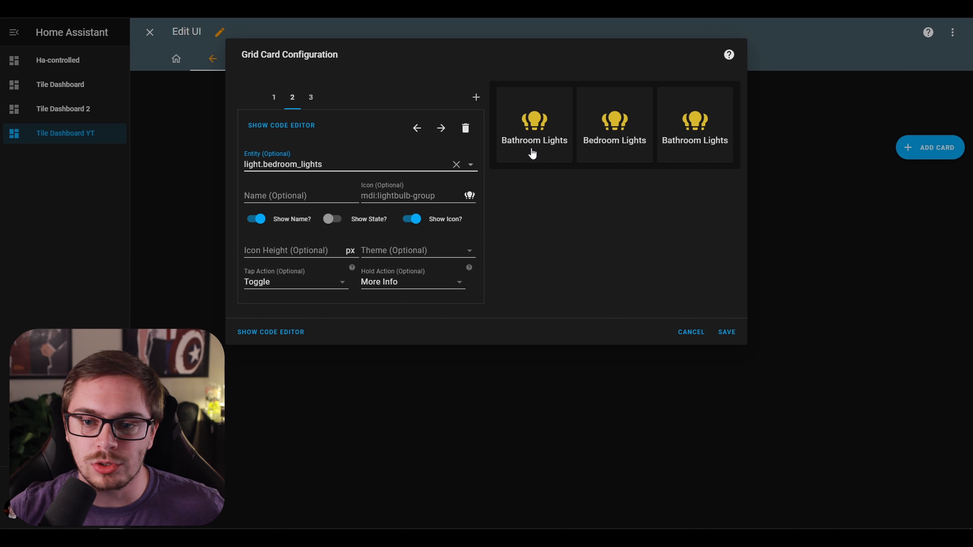
Change the grid's third button entity to light.office_lights, save the grid card and leave dashboard editing.
{"action": "left_click", "coordinate": [310, 97]}
{"action": "left_click_drag", "start_coordinate": [326, 164], "coordinate": [264, 164]}
{"action": "key", "text": "BackSpace"}
{"action": "left_click", "coordinate": [324, 433]}
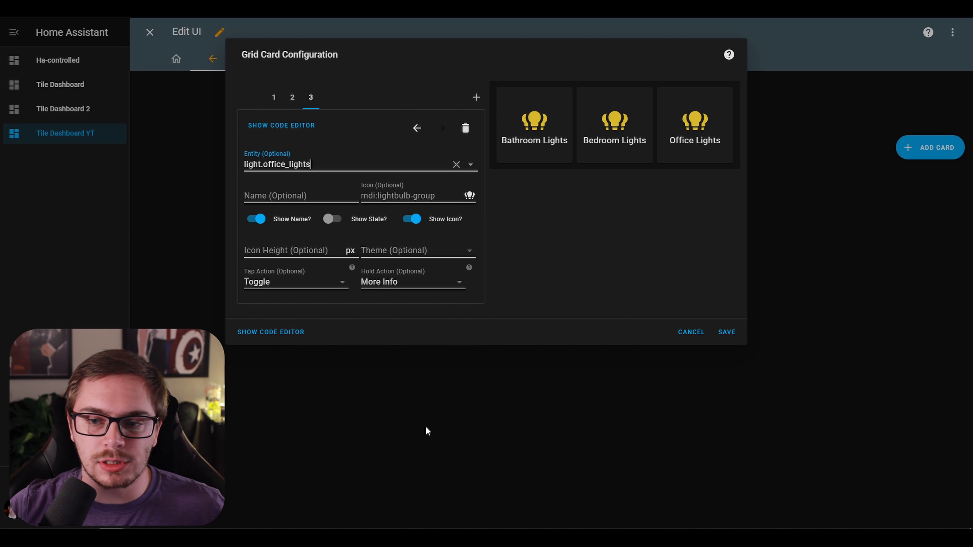
{"action": "left_click", "coordinate": [724, 332]}
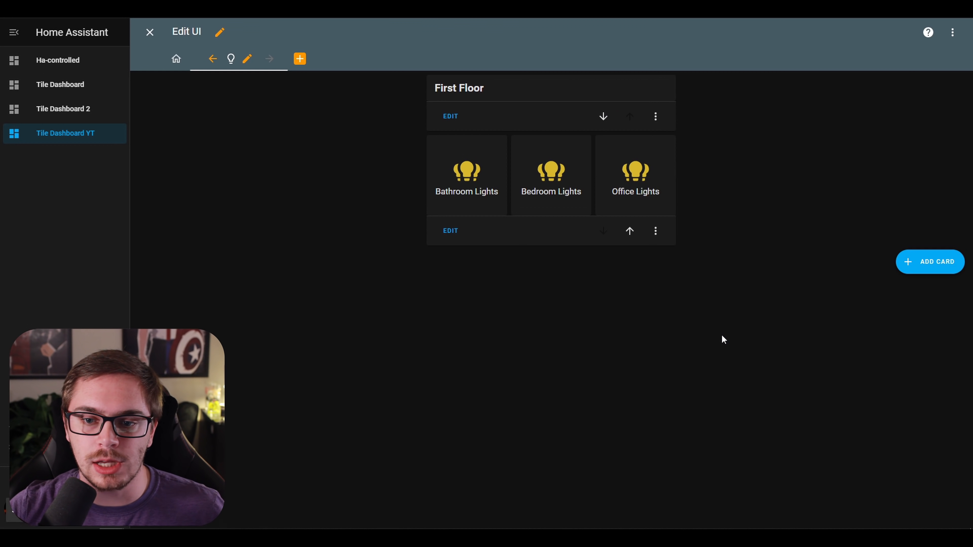
{"action": "left_click", "coordinate": [149, 33]}
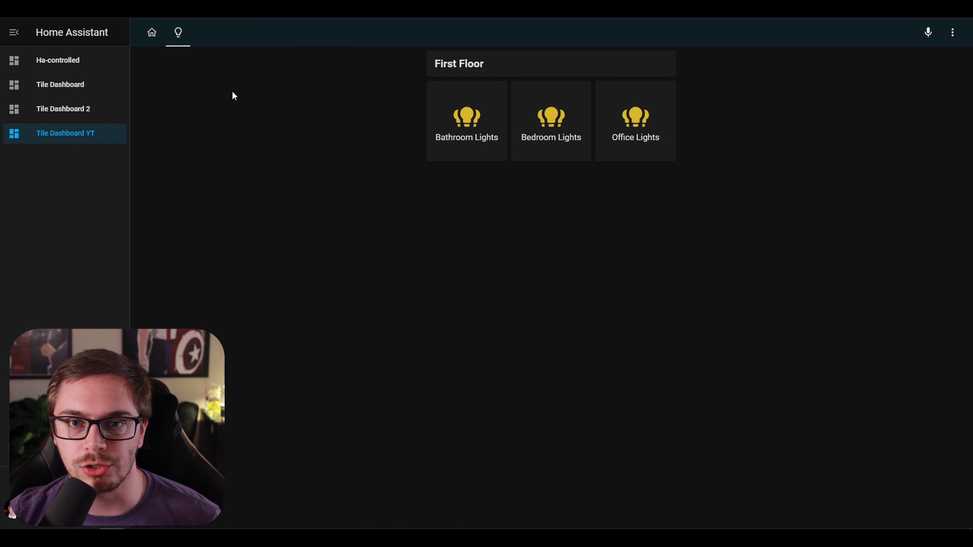
In the Home view's grid card, change the first nested button's entity from the living room lights to light.all_lights.
{"action": "left_click", "coordinate": [158, 40]}
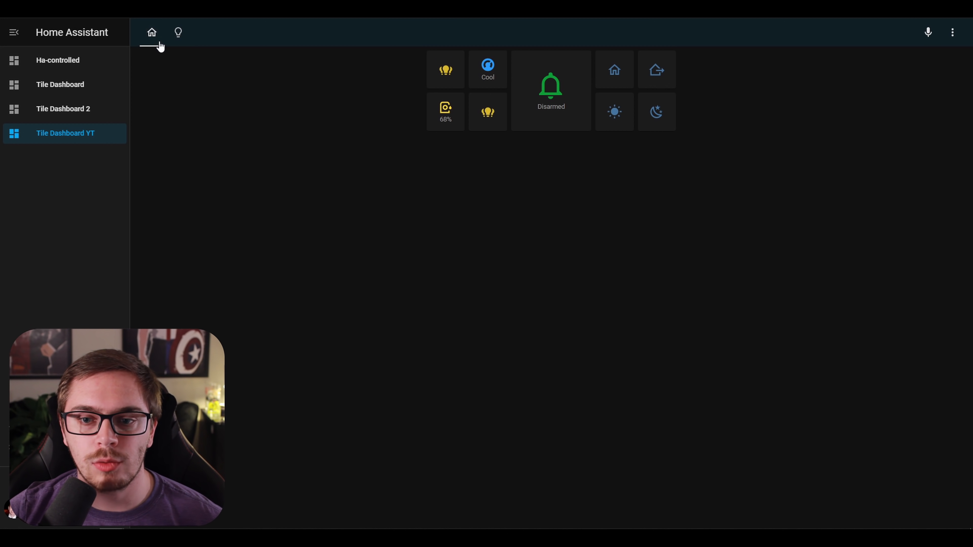
{"action": "left_click", "coordinate": [952, 35]}
{"action": "left_click", "coordinate": [930, 62]}
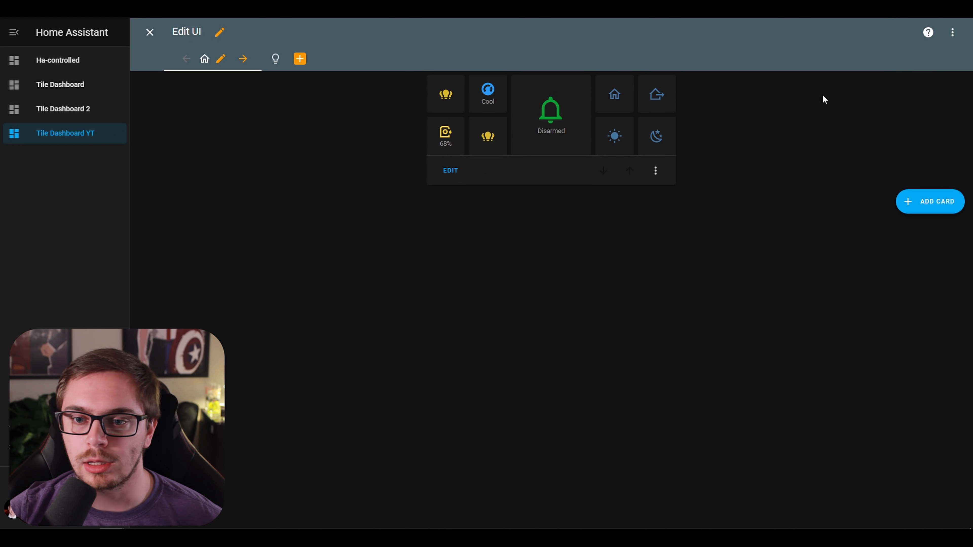
{"action": "left_click", "coordinate": [451, 171]}
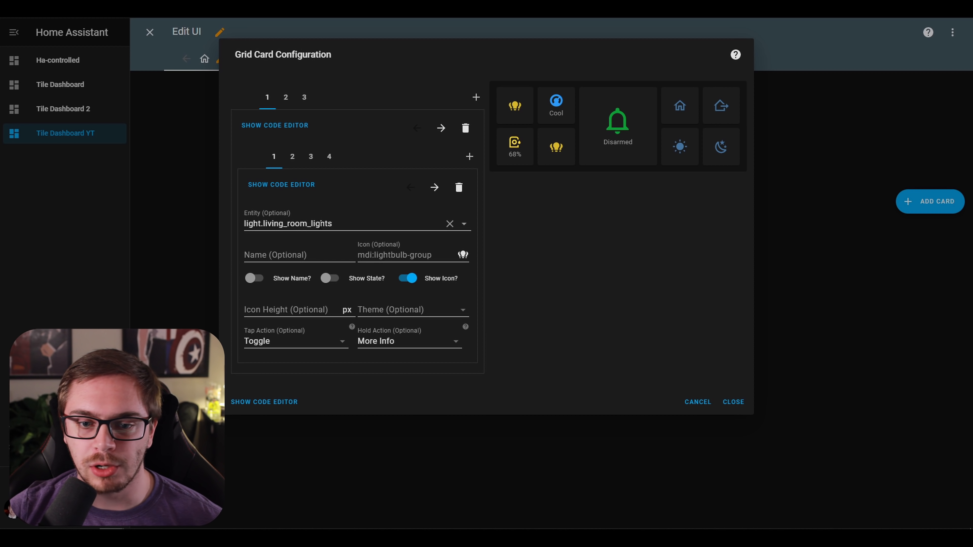
{"action": "left_click", "coordinate": [322, 223]}
{"action": "left_click", "coordinate": [567, 269]}
{"action": "left_click_drag", "start_coordinate": [360, 225], "coordinate": [266, 226]}
{"action": "type", "text": "al"}
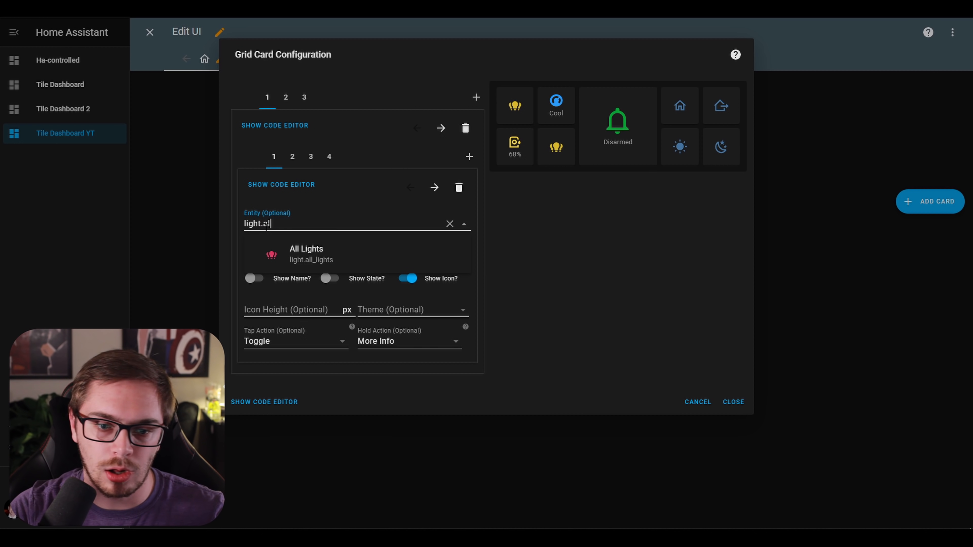
{"action": "left_click", "coordinate": [310, 251]}
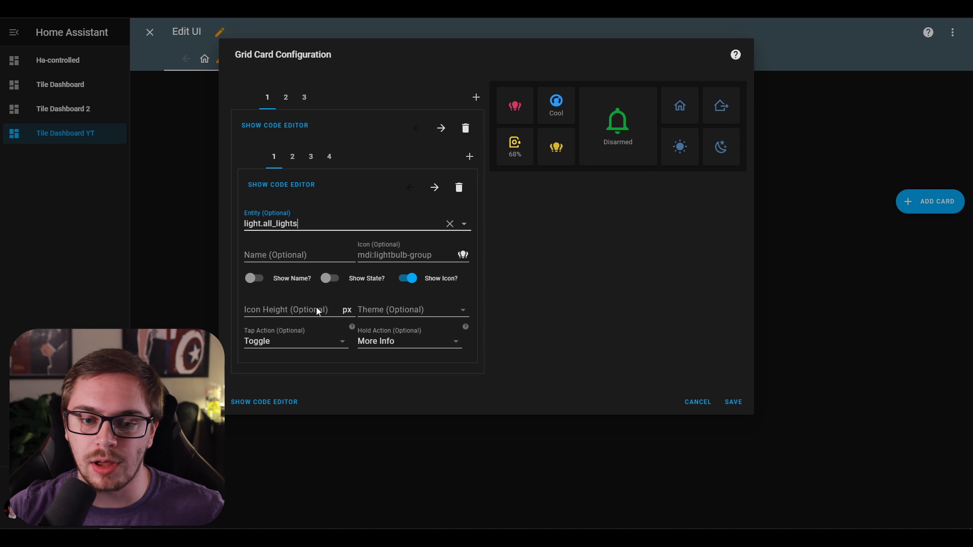
Set the all-lights button's hold action to Toggle and its tap action to Navigate.
{"action": "left_click", "coordinate": [399, 346]}
{"action": "left_click", "coordinate": [427, 396]}
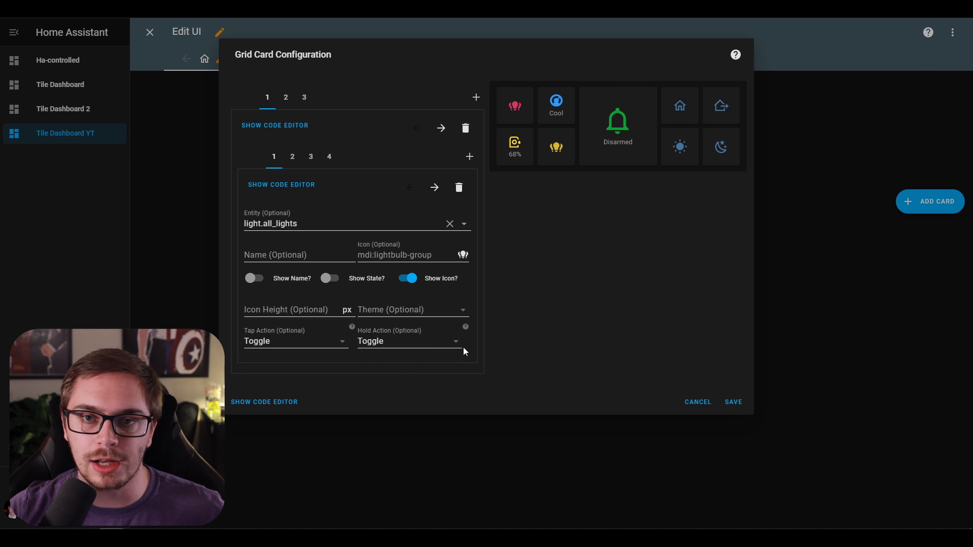
{"action": "left_click", "coordinate": [289, 344]}
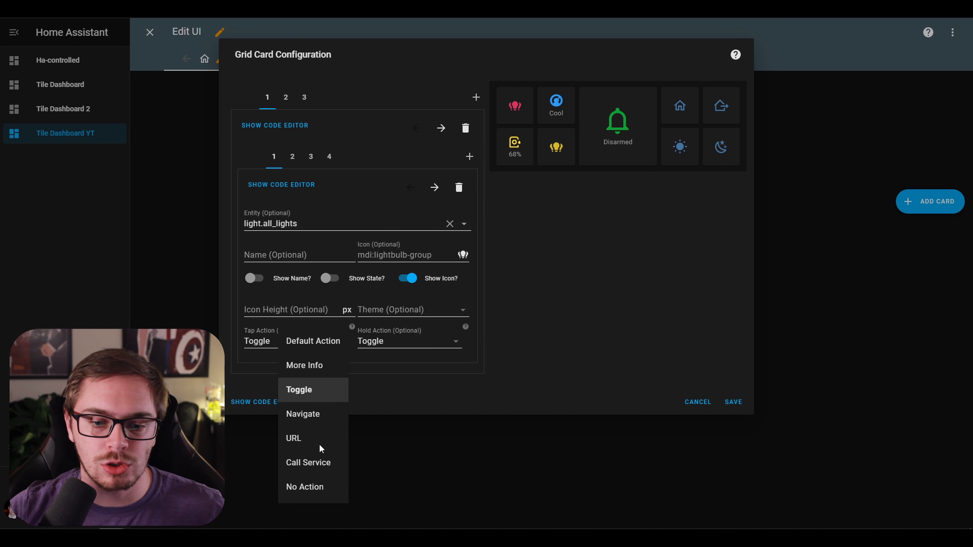
{"action": "left_click", "coordinate": [317, 418]}
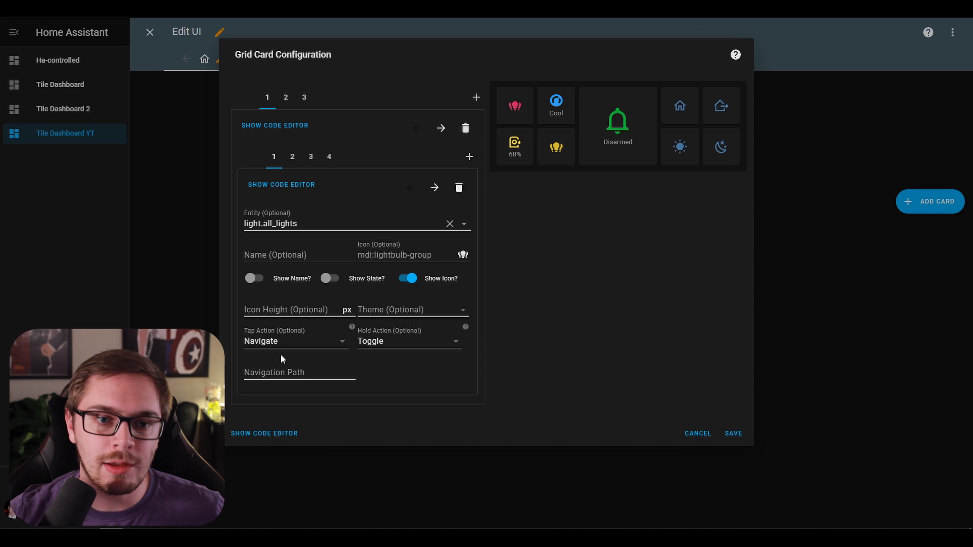
Check the Lights view's URL in its configuration and set the all-lights button's navigation path to lights.
{"action": "left_click", "coordinate": [246, 63]}
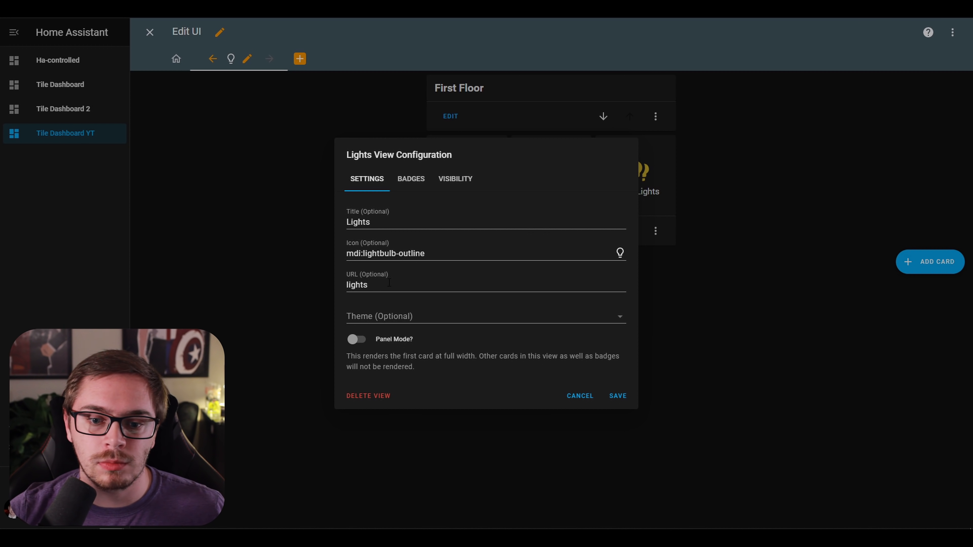
{"action": "left_click_drag", "start_coordinate": [389, 283], "coordinate": [336, 291]}
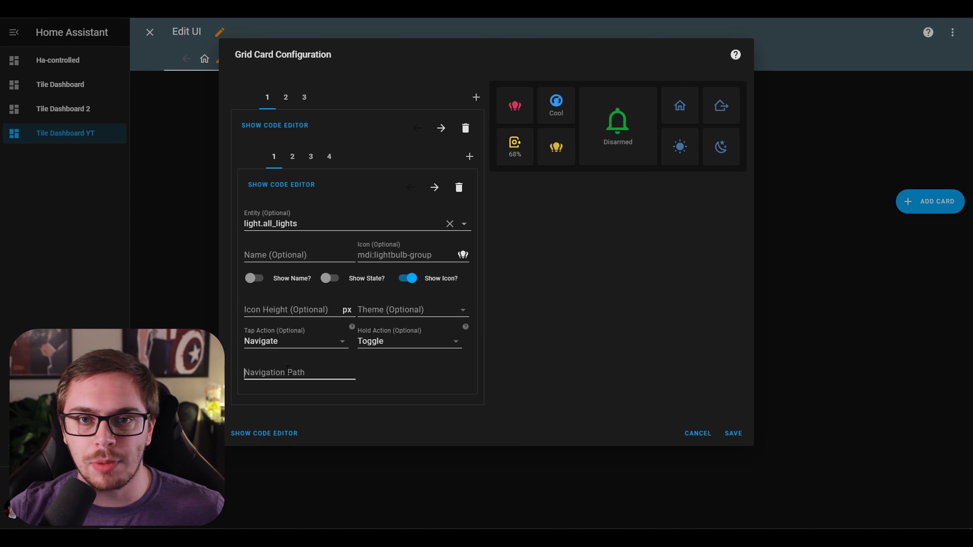
{"action": "left_click", "coordinate": [299, 363]}
{"action": "type", "text": "lights"}
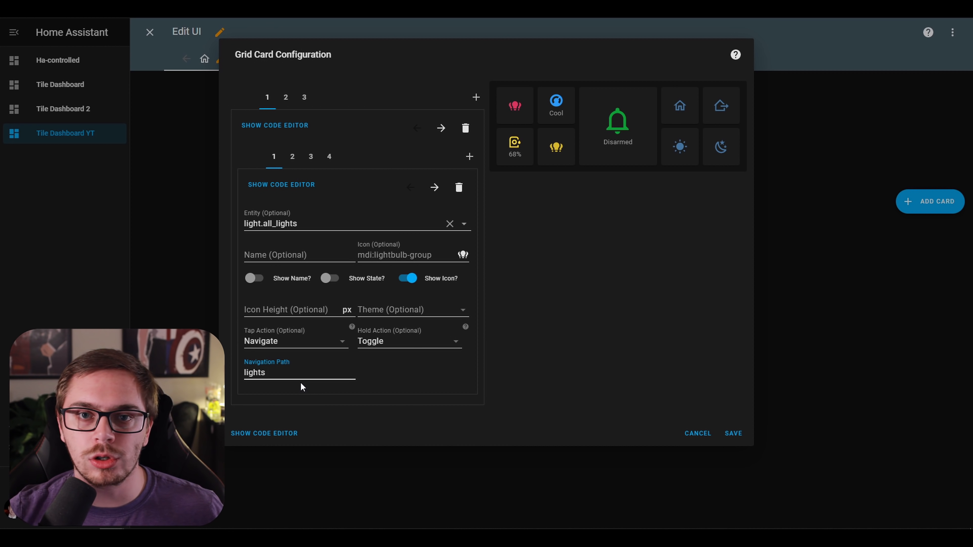
Save the grid card and test the all-lights button's navigation, returning to the Home view.
{"action": "left_click", "coordinate": [733, 437]}
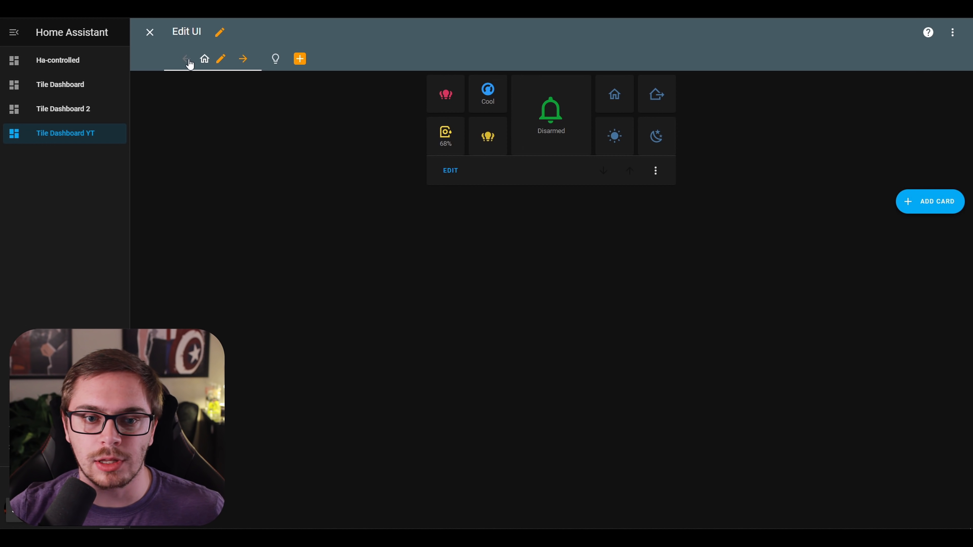
{"action": "left_click", "coordinate": [449, 103]}
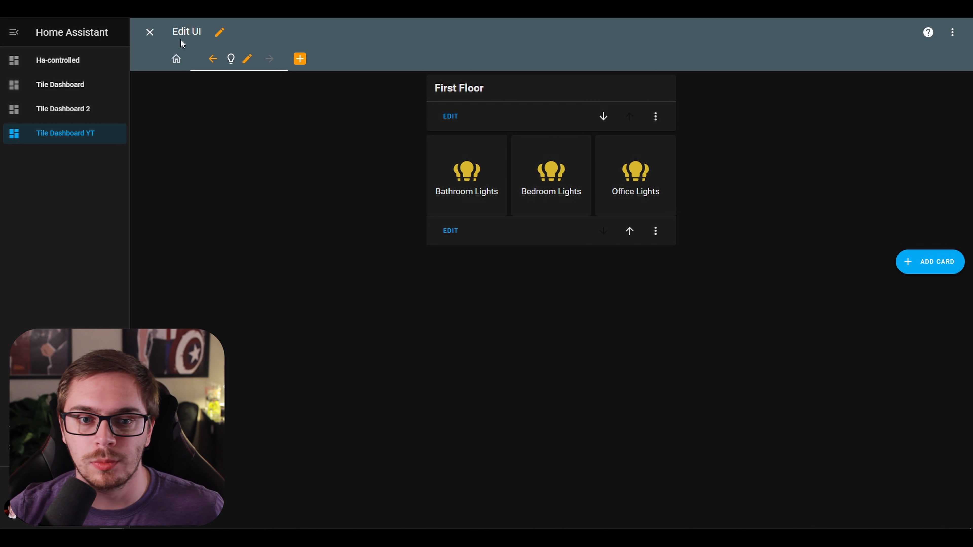
{"action": "left_click", "coordinate": [183, 67]}
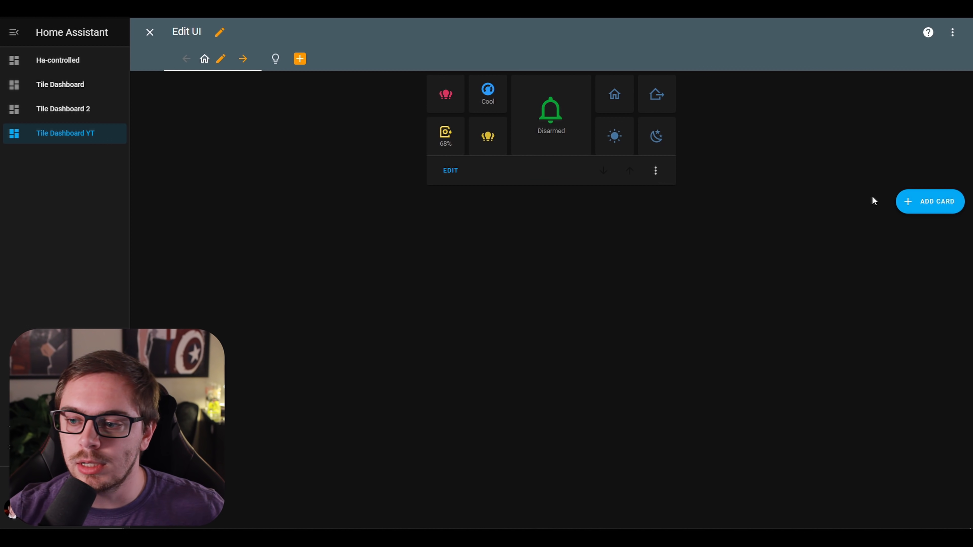
Add a Weather Forecast card for weather.openweathermap to the Home view with Show Forecast turned off, finding it with the card search "weat".
{"action": "left_click", "coordinate": [945, 201]}
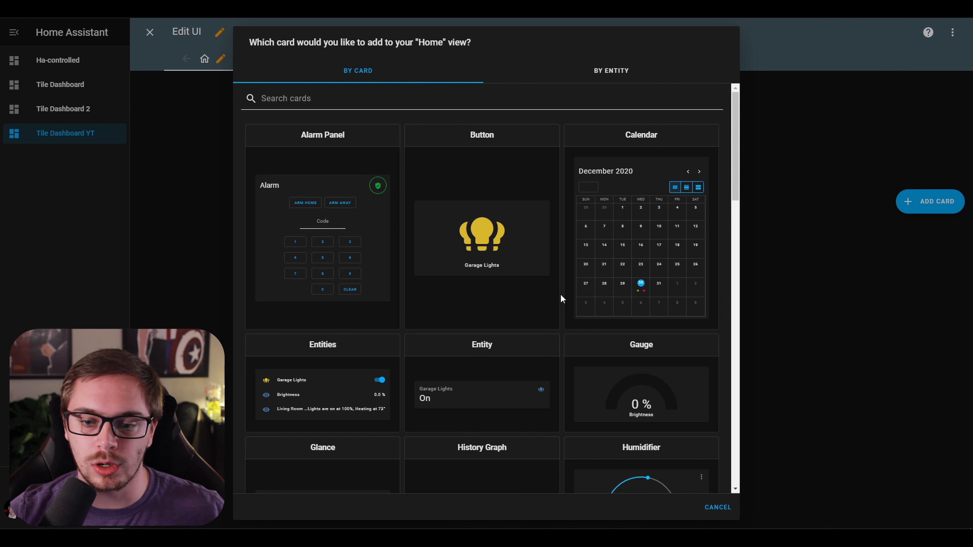
{"action": "scroll", "coordinate": [560, 294], "scroll_direction": "down", "scroll_amount": 5}
{"action": "scroll", "coordinate": [560, 293], "scroll_direction": "up", "scroll_amount": 5}
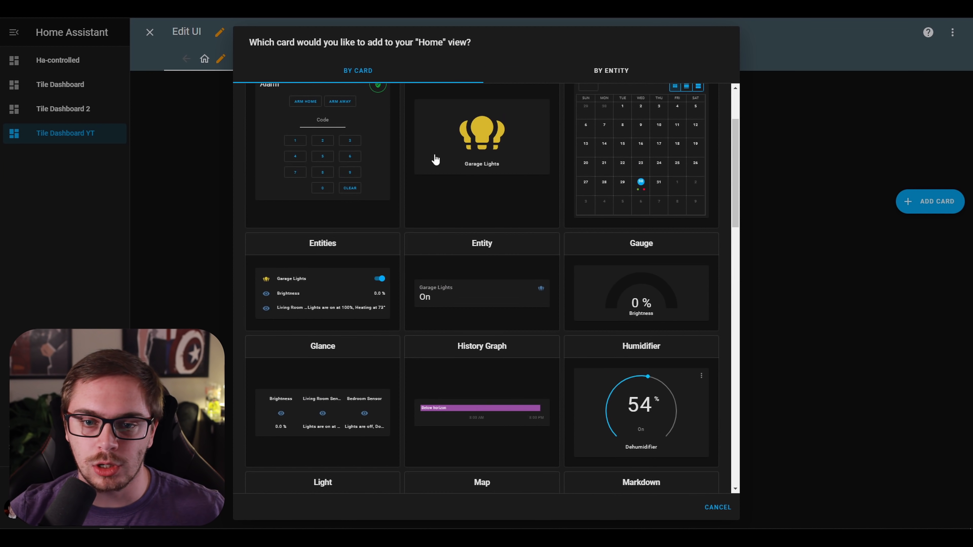
{"action": "left_click", "coordinate": [367, 103]}
{"action": "type", "text": "weat"}
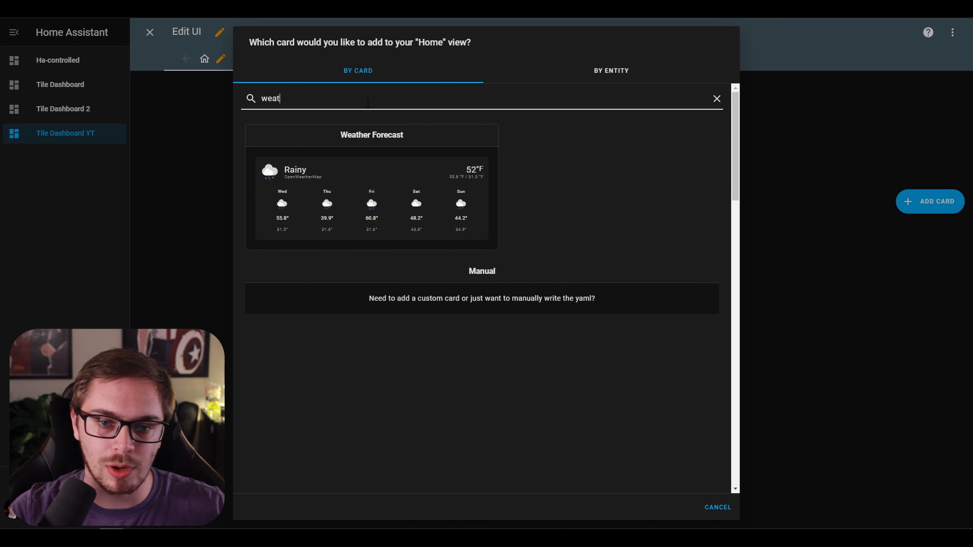
{"action": "left_click", "coordinate": [418, 202]}
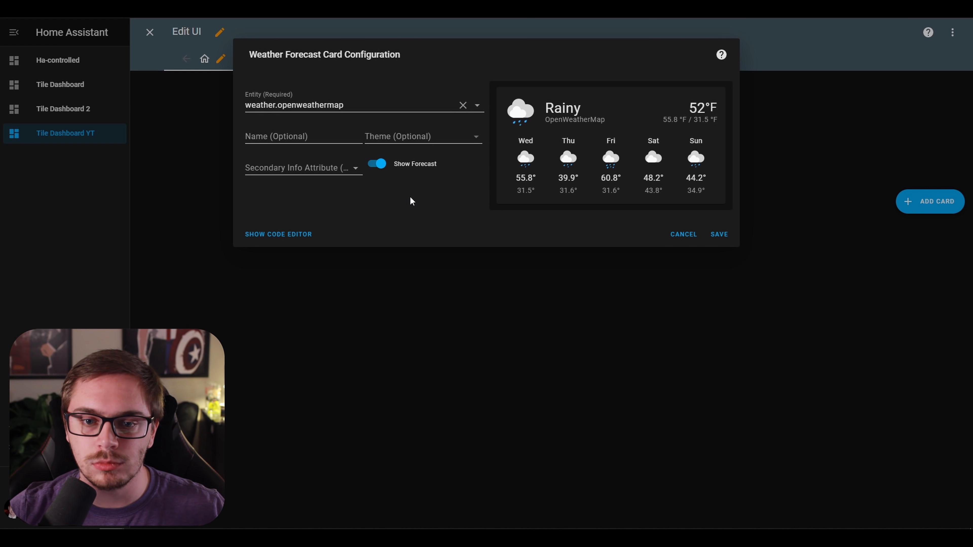
{"action": "left_click", "coordinate": [378, 165]}
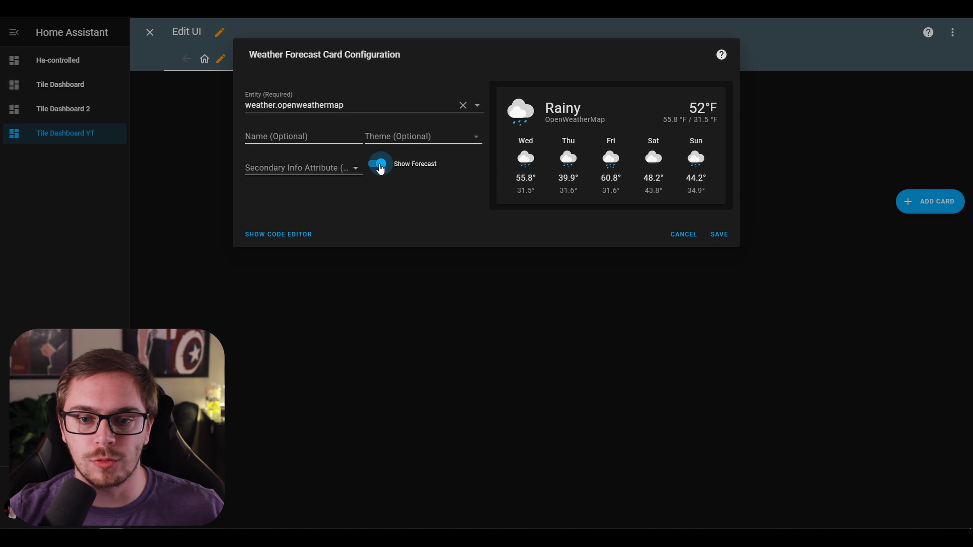
{"action": "left_click", "coordinate": [718, 210]}
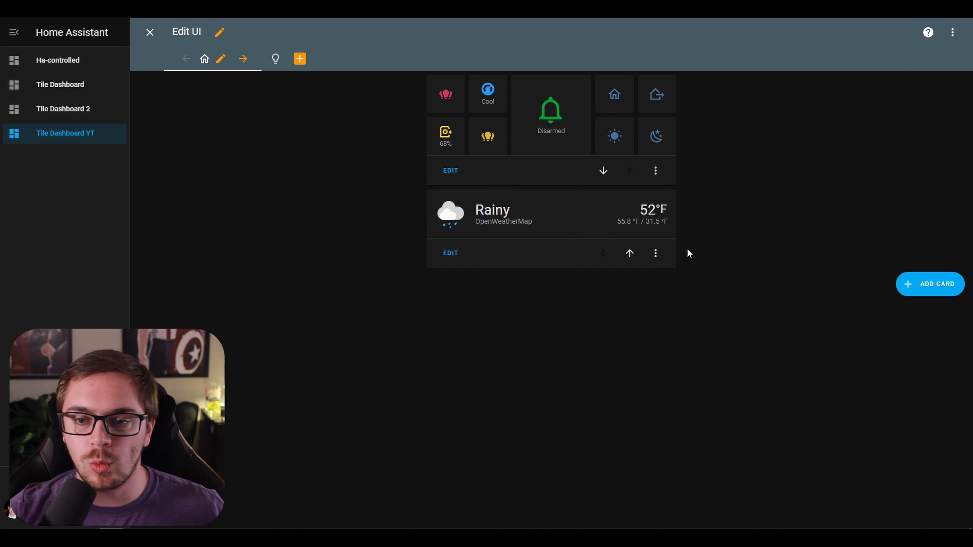
Create a new dashboard view titled Living Room with the icon mdi:sofa-outline.
{"action": "left_click", "coordinate": [927, 292]}
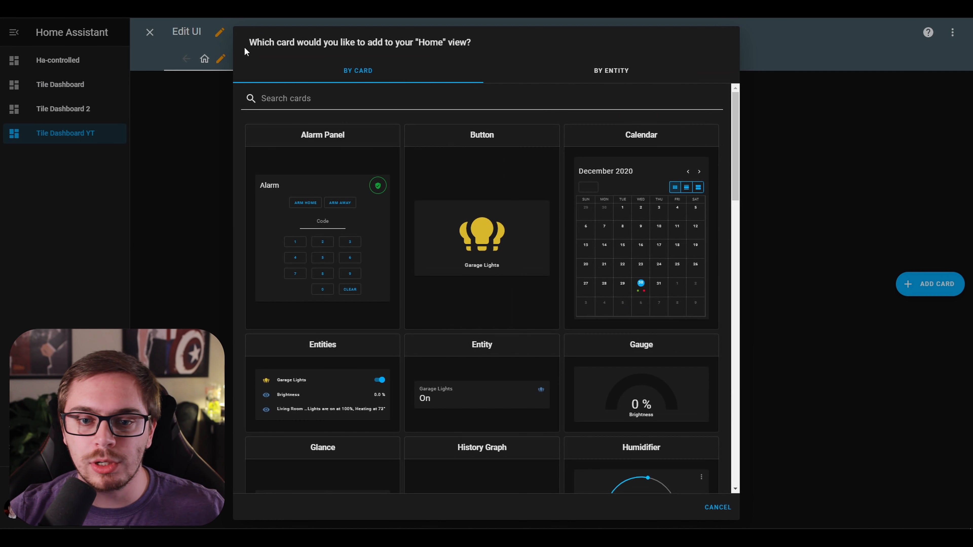
{"action": "left_click", "coordinate": [718, 507]}
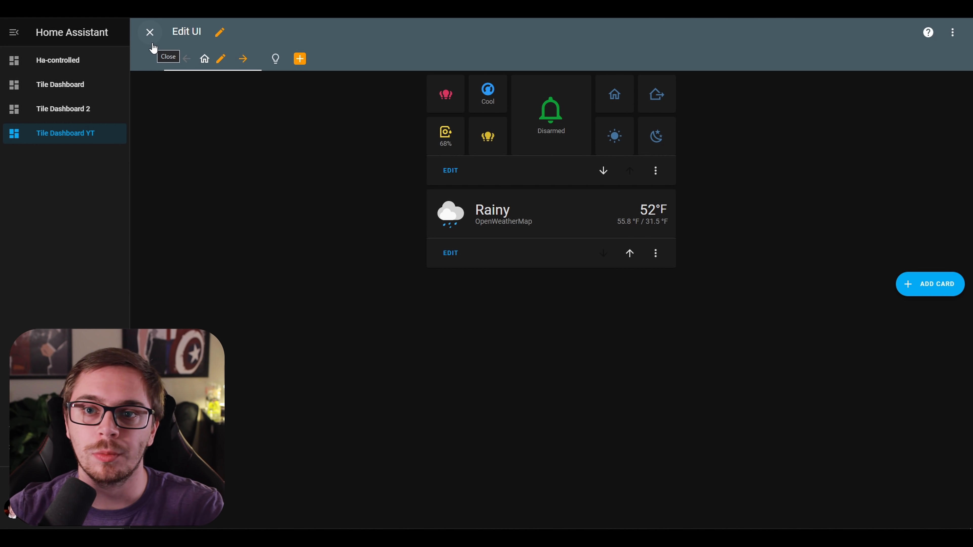
{"action": "left_click", "coordinate": [301, 62]}
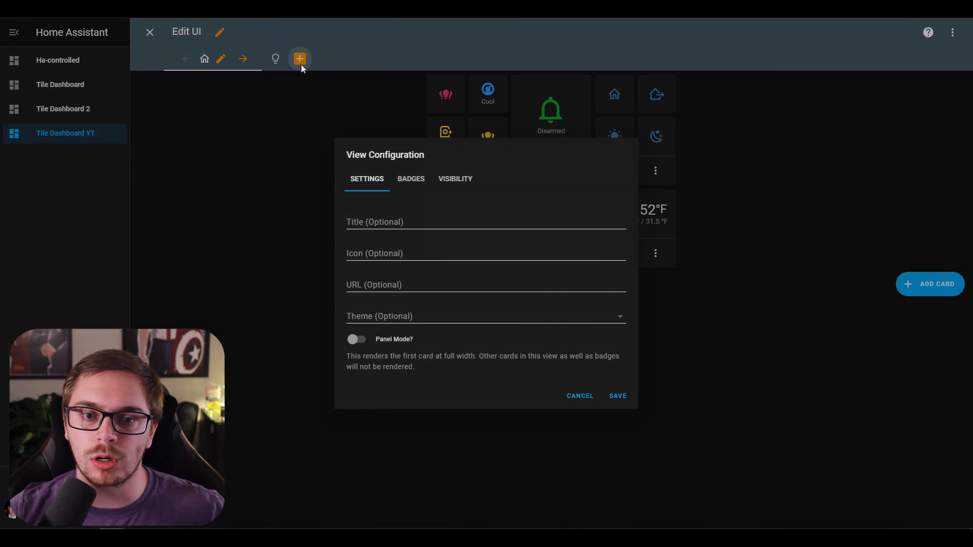
{"action": "left_click", "coordinate": [388, 221]}
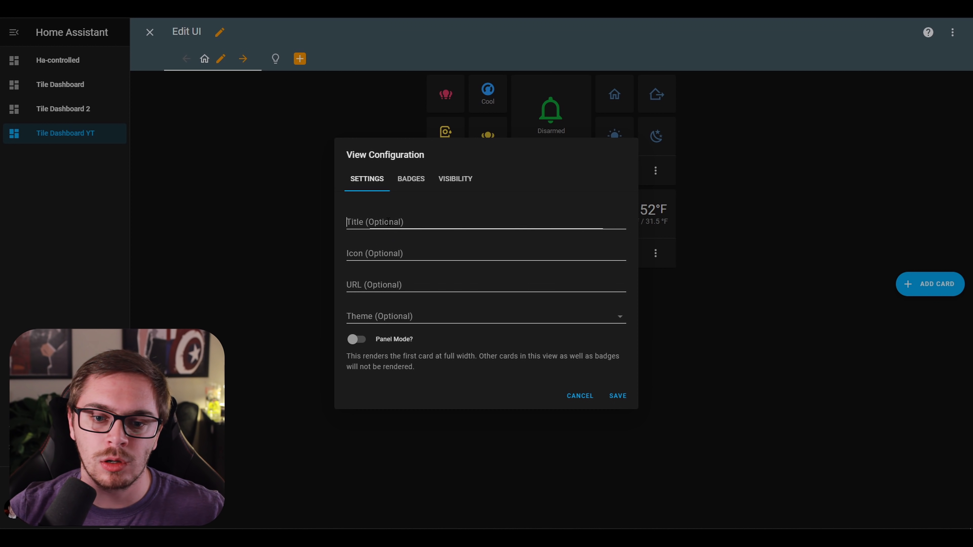
{"action": "type", "text": "Living Room"}
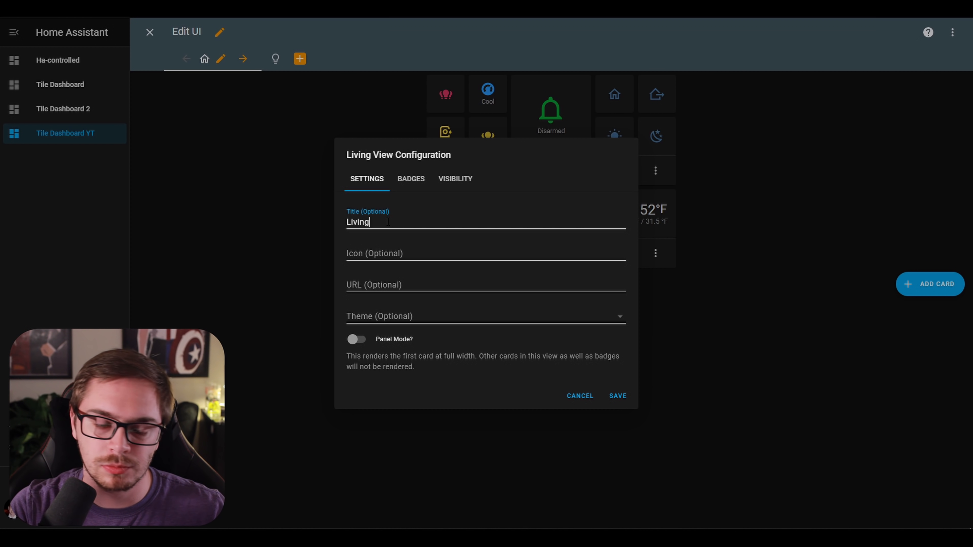
{"action": "left_click", "coordinate": [393, 264]}
{"action": "type", "text": "mdi:sofa"}
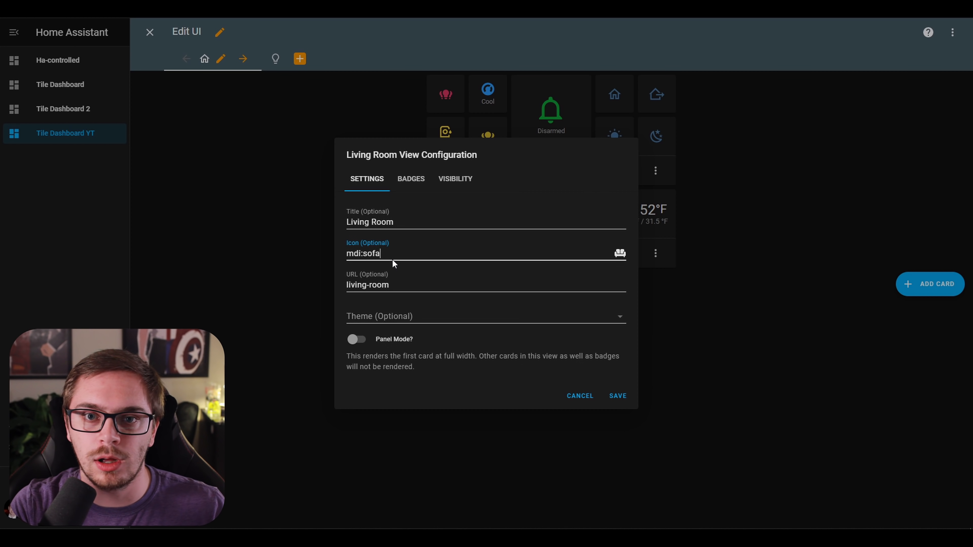
{"action": "type", "text": "-outline"}
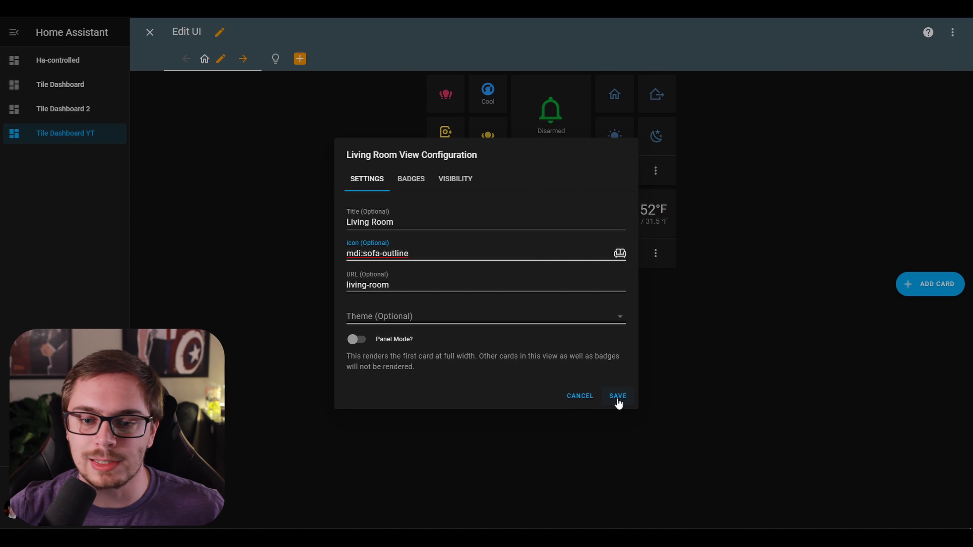
{"action": "left_click", "coordinate": [618, 398]}
Check the Living Room view's title and URL in its configuration, and examine the Living Room view of Tile Dashboard for reference.
{"action": "left_click", "coordinate": [273, 59]}
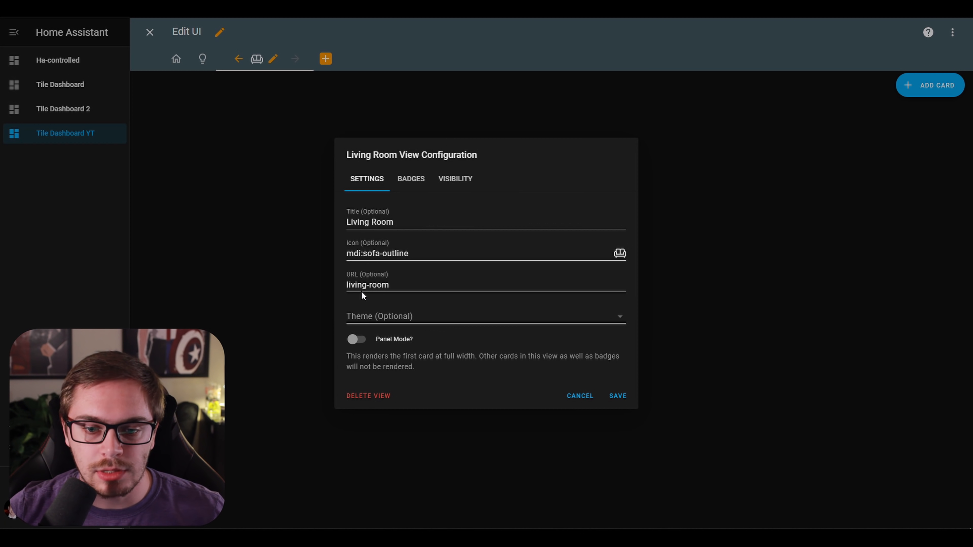
{"action": "left_click_drag", "start_coordinate": [390, 285], "coordinate": [348, 285]}
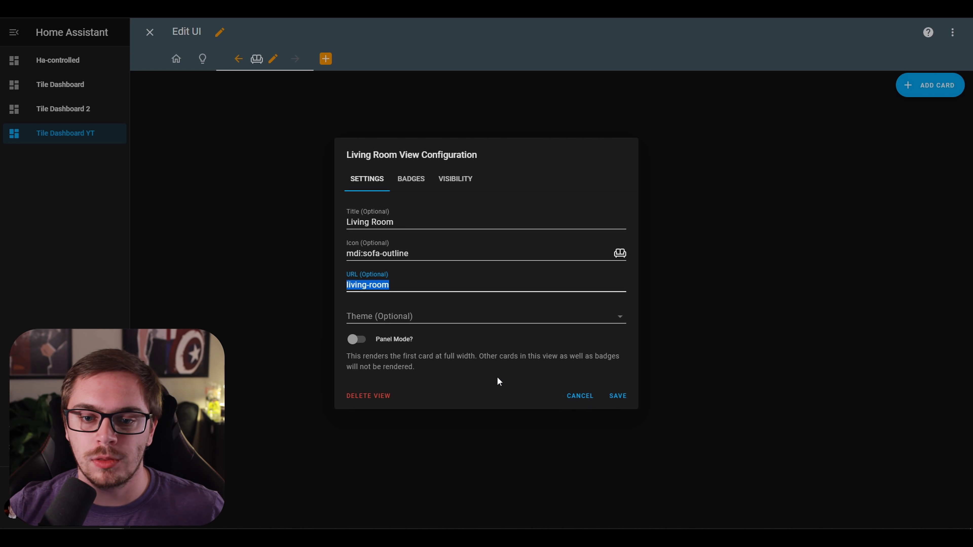
{"action": "left_click", "coordinate": [500, 389]}
{"action": "left_click", "coordinate": [378, 223]}
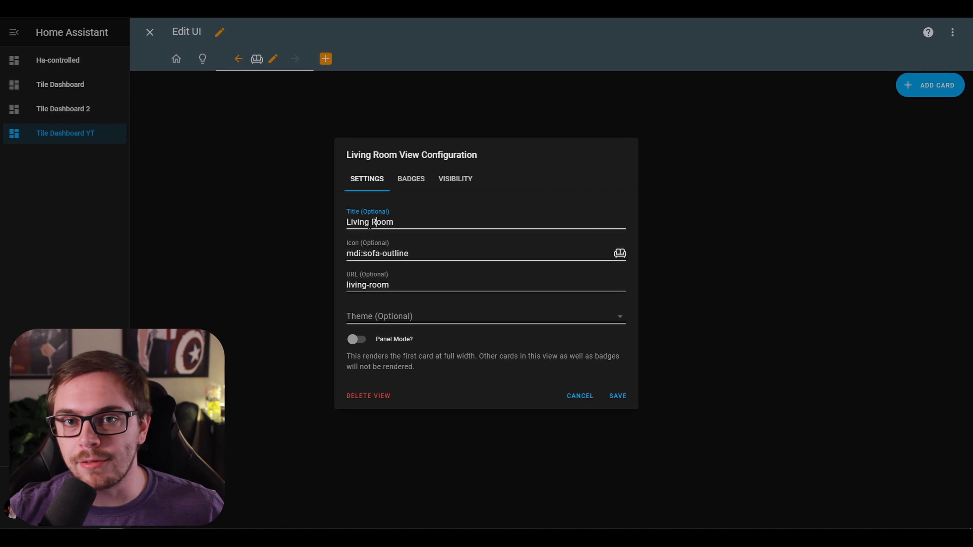
{"action": "left_click_drag", "start_coordinate": [373, 223], "coordinate": [370, 223]}
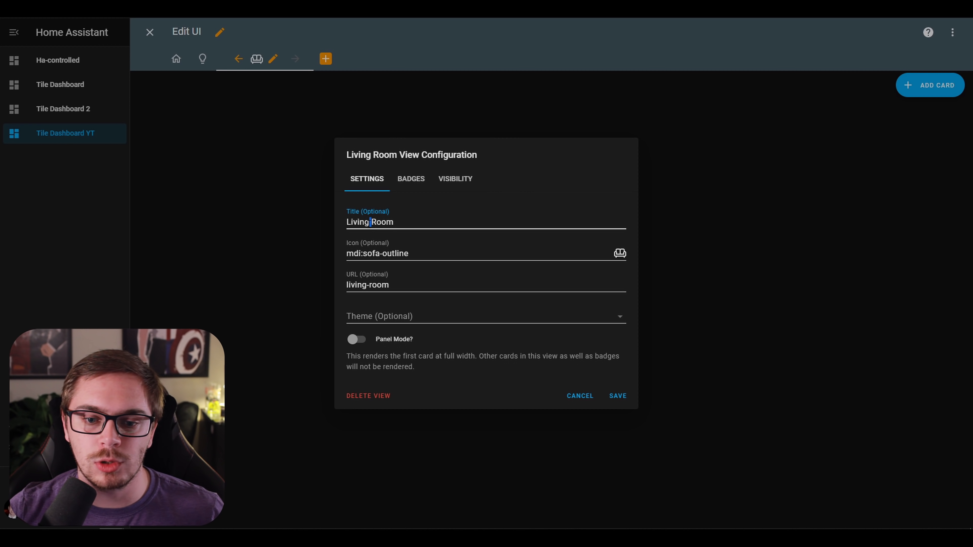
{"action": "left_click", "coordinate": [405, 224]}
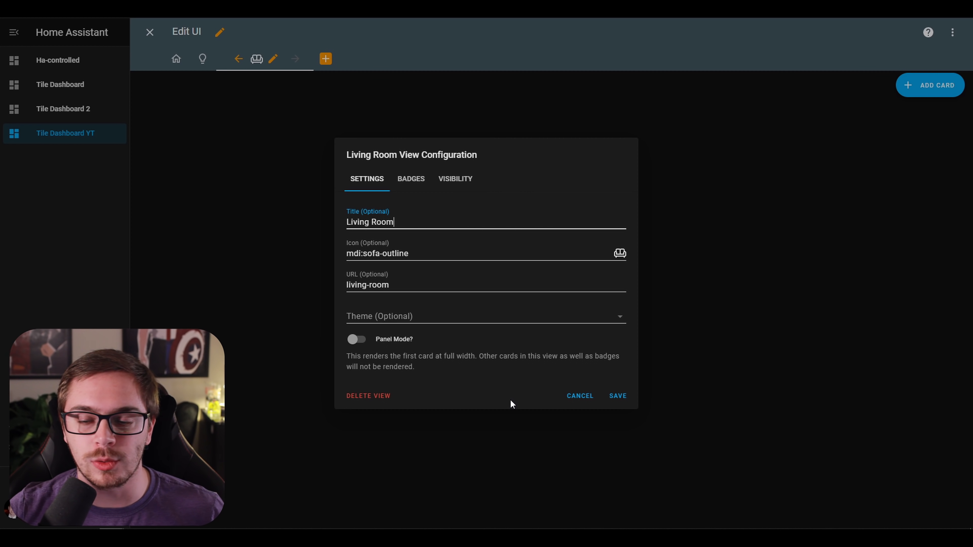
{"action": "left_click", "coordinate": [607, 397]}
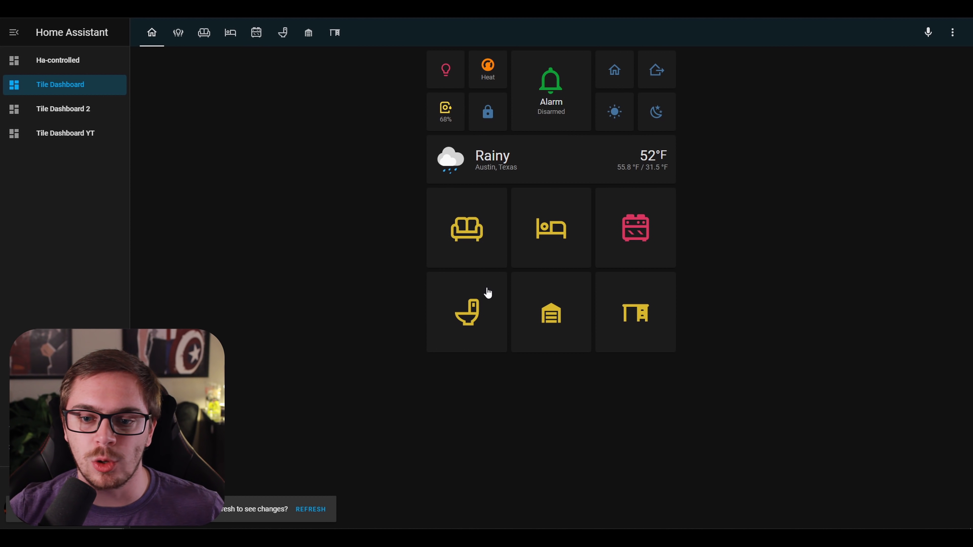
{"action": "left_click", "coordinate": [483, 253]}
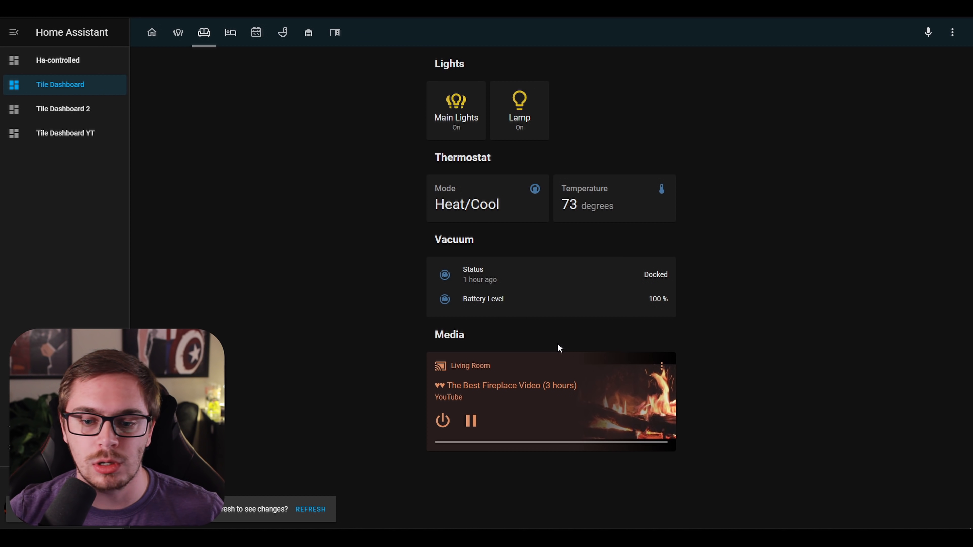
{"action": "left_click", "coordinate": [325, 514]}
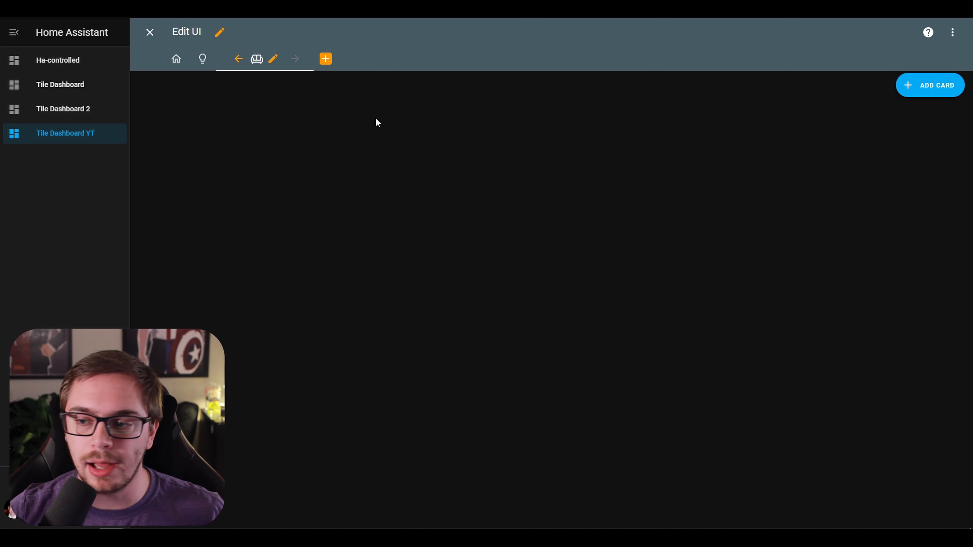
Add a Markdown card with the content "## Lights" to the Living Room view, finding it with the card search "mar".
{"action": "left_click", "coordinate": [932, 92]}
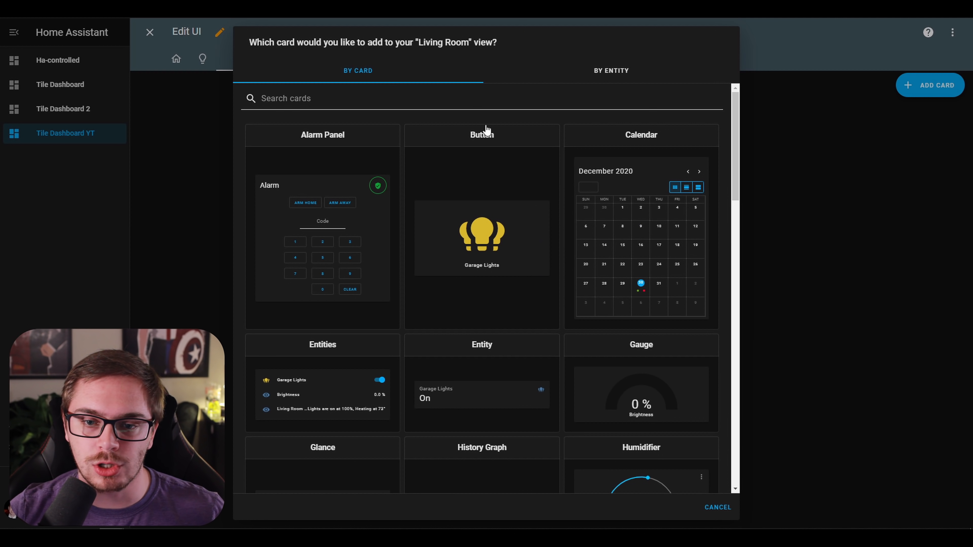
{"action": "left_click", "coordinate": [417, 100]}
{"action": "type", "text": "mar"}
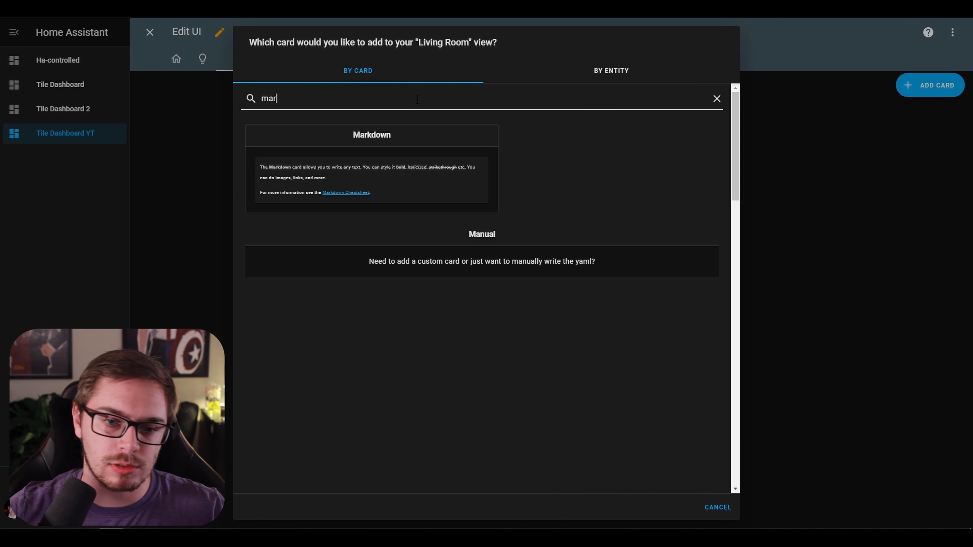
{"action": "left_click", "coordinate": [389, 163]}
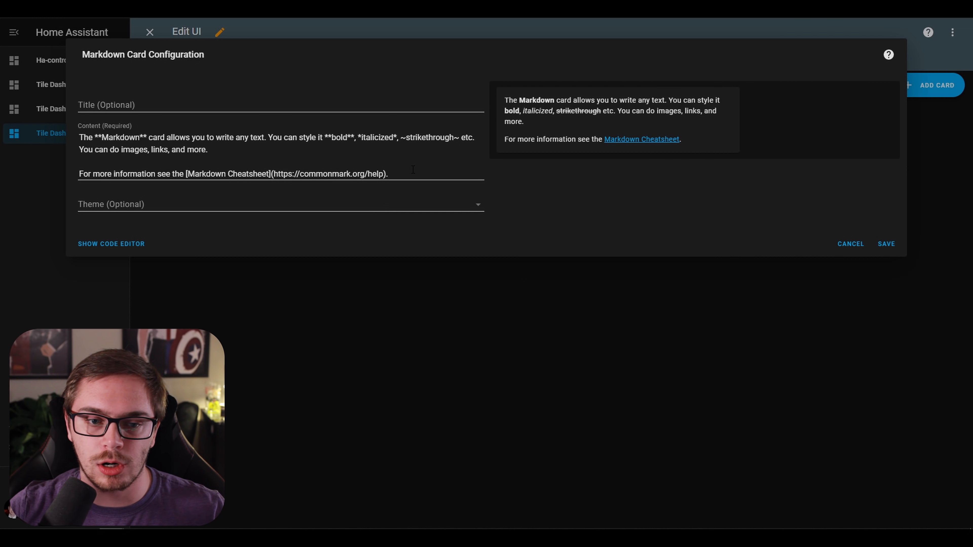
{"action": "left_click", "coordinate": [412, 169]}
{"action": "key", "text": "ctrl+a"}
{"action": "key", "text": "BackSpace"}
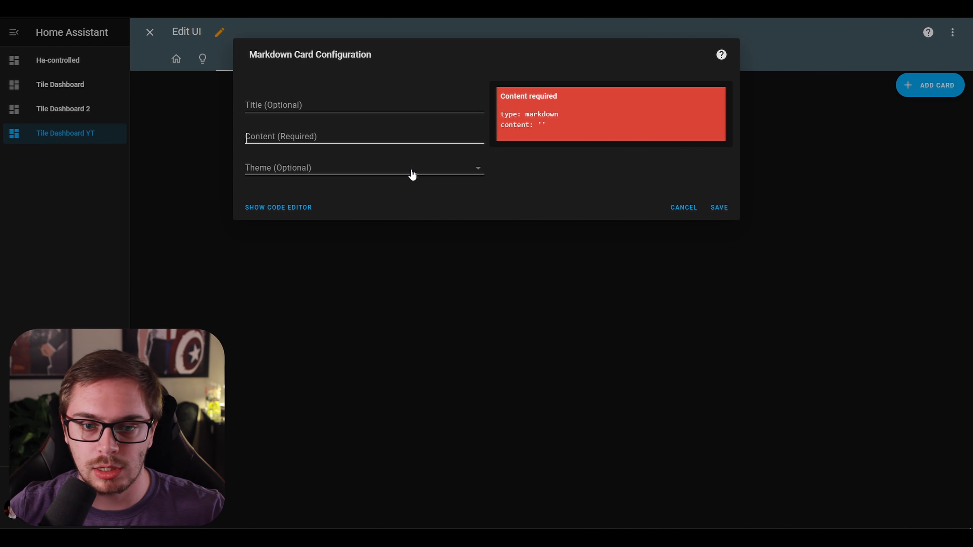
{"action": "type", "text": "## Lights"}
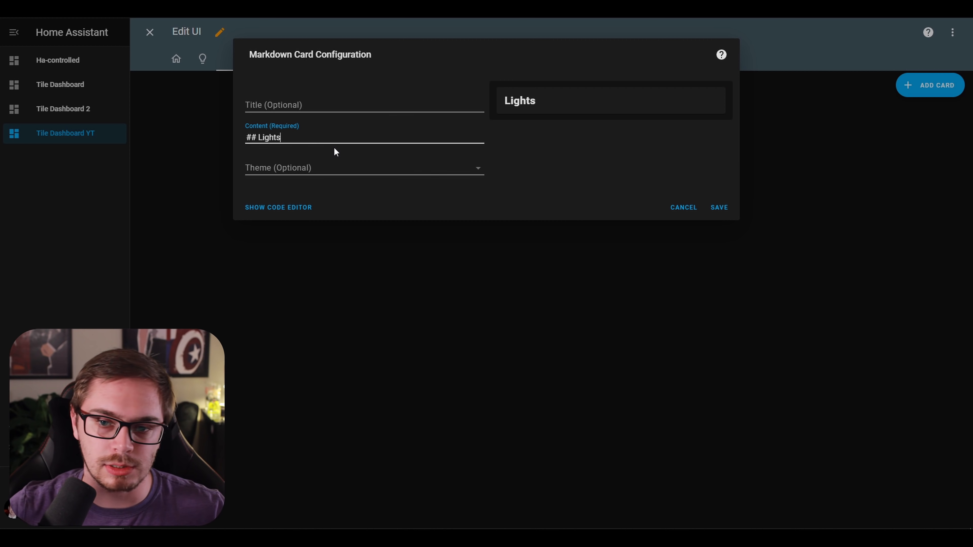
{"action": "left_click", "coordinate": [720, 207]}
Add a Grid card to the Living Room view containing two button cards for light.garage_lights.
{"action": "left_click", "coordinate": [932, 147]}
{"action": "left_click", "coordinate": [353, 106]}
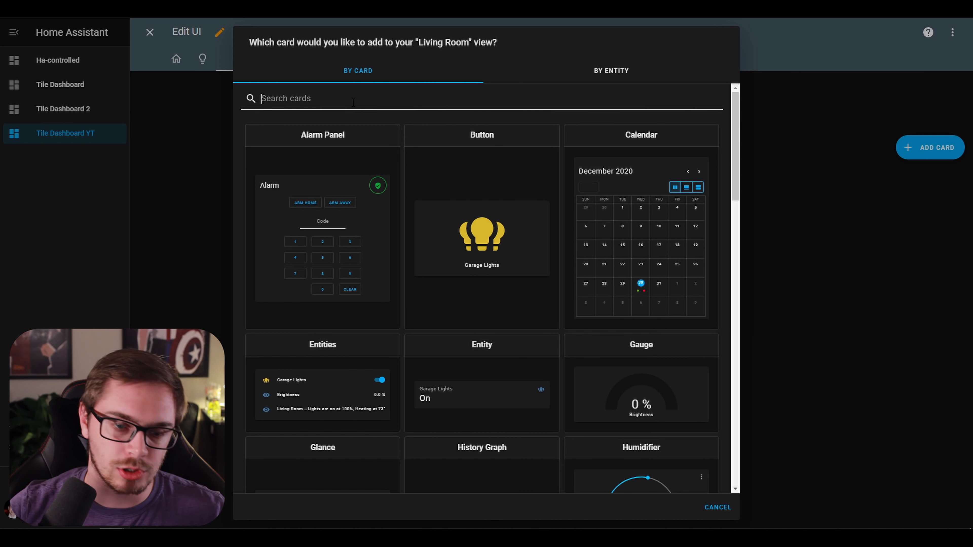
{"action": "type", "text": "ght.garage_lights"}
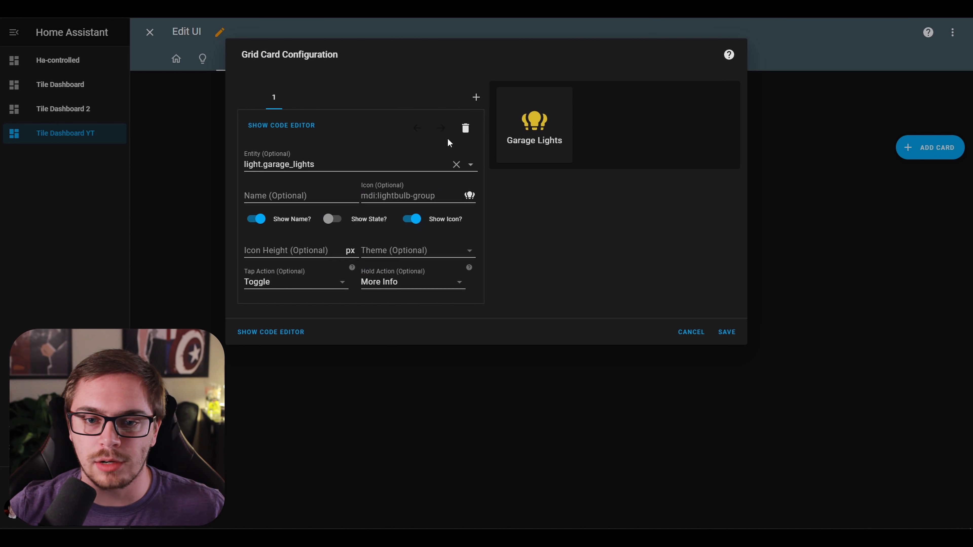
{"action": "left_click", "coordinate": [475, 107]}
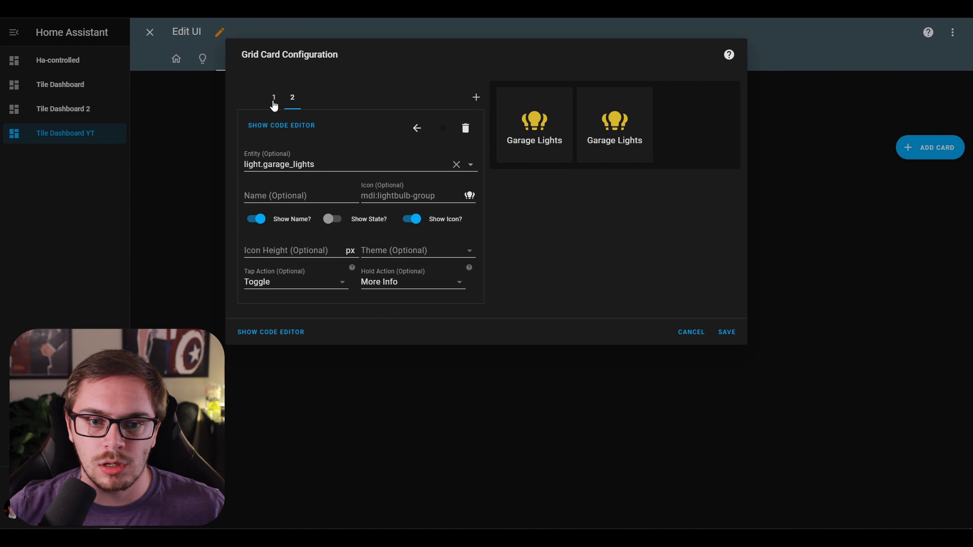
{"action": "left_click_drag", "start_coordinate": [330, 165], "coordinate": [217, 163]}
{"action": "left_click", "coordinate": [604, 229]}
{"action": "left_click", "coordinate": [727, 332]}
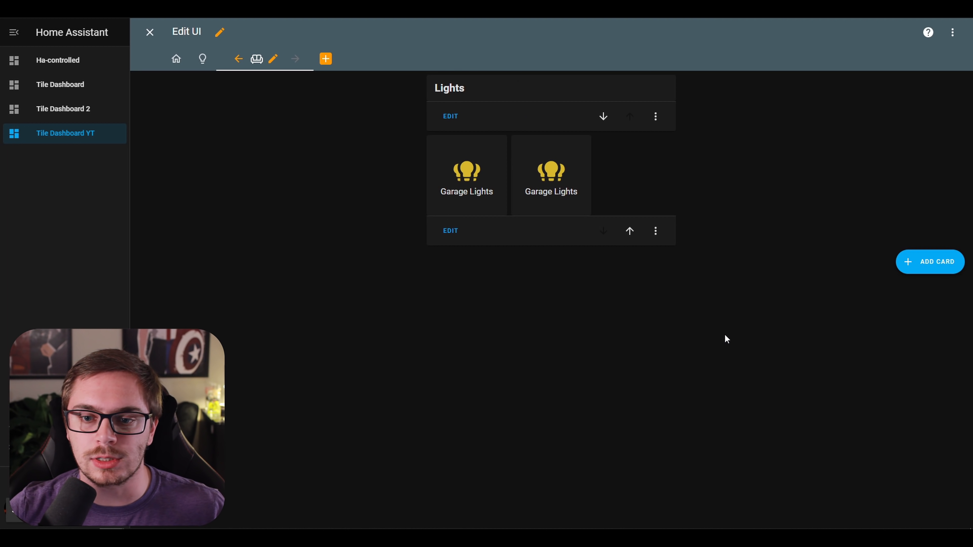
{"action": "left_click", "coordinate": [149, 32]}
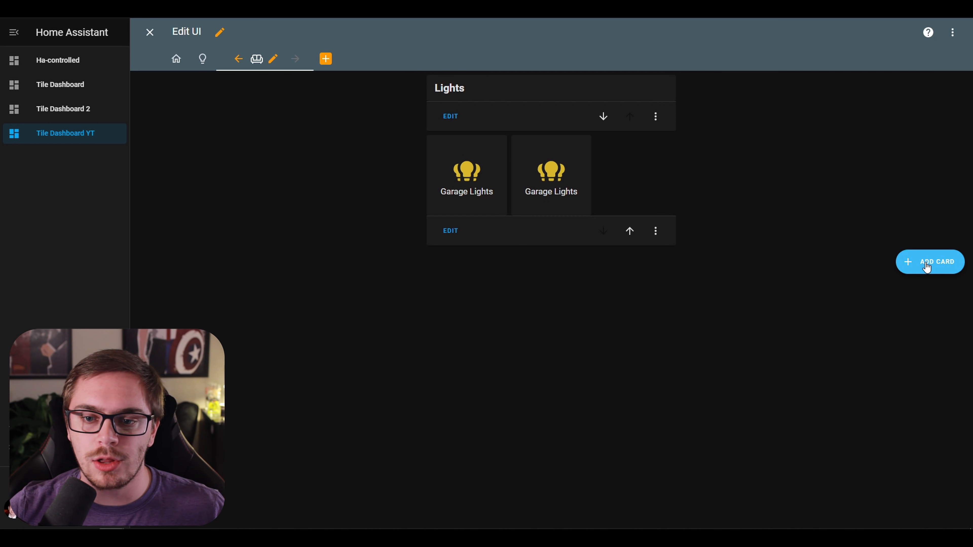
Add a Markdown card with the heading Thermostat below the light buttons, finding it with the card search "mark".
{"action": "left_click", "coordinate": [927, 265]}
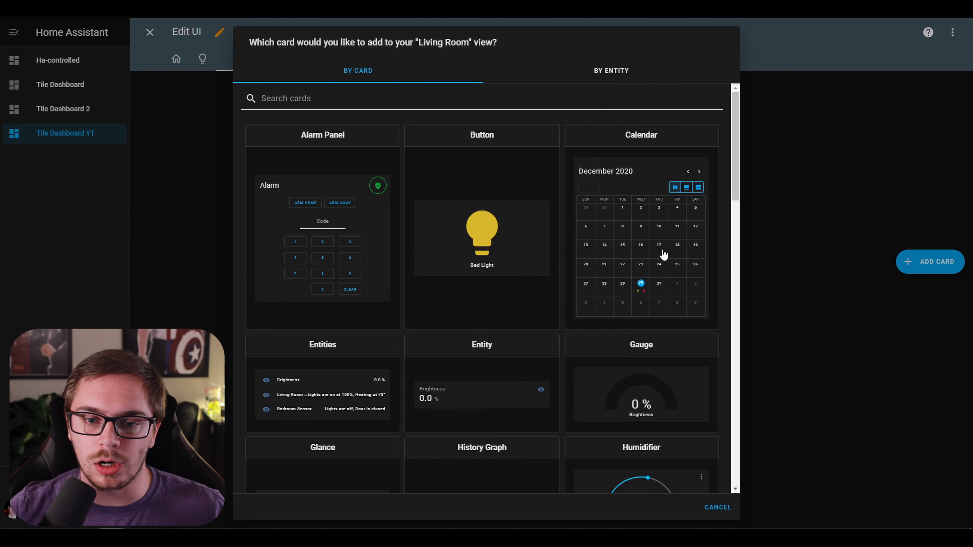
{"action": "left_click", "coordinate": [384, 100]}
{"action": "type", "text": "mark"}
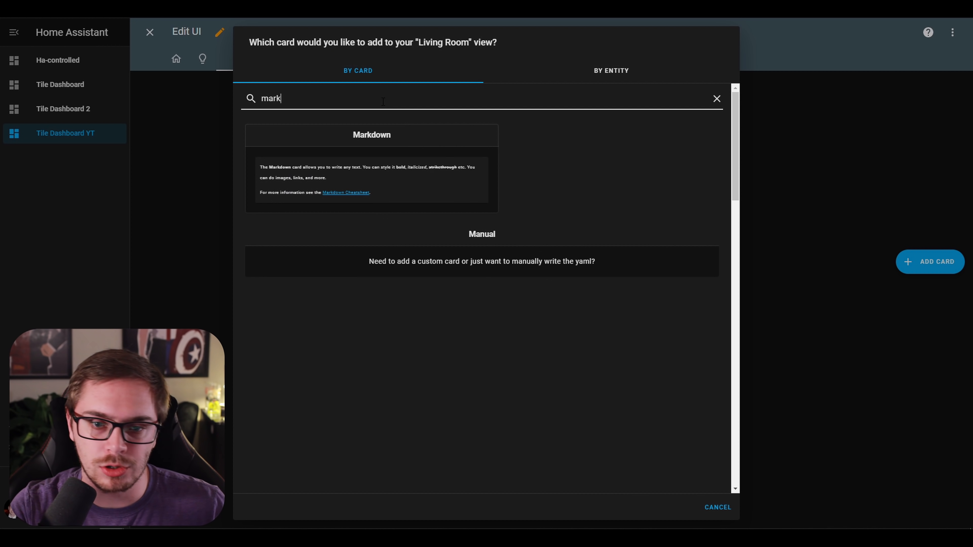
{"action": "left_click", "coordinate": [468, 186]}
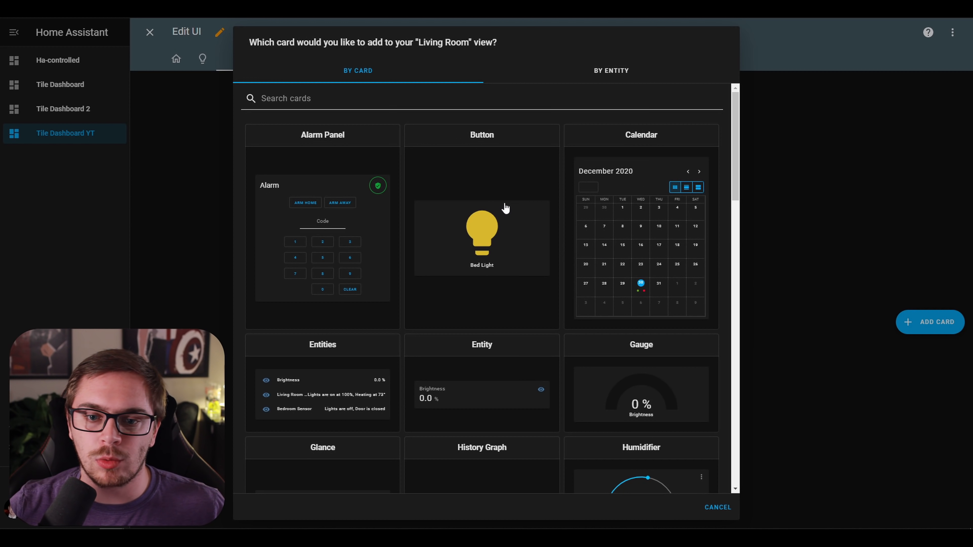
Start a new Grid card in the Living Room view and insert an Entity card, using the card searches "grid" and "enti".
{"action": "left_click", "coordinate": [351, 101]}
{"action": "type", "text": "grid"}
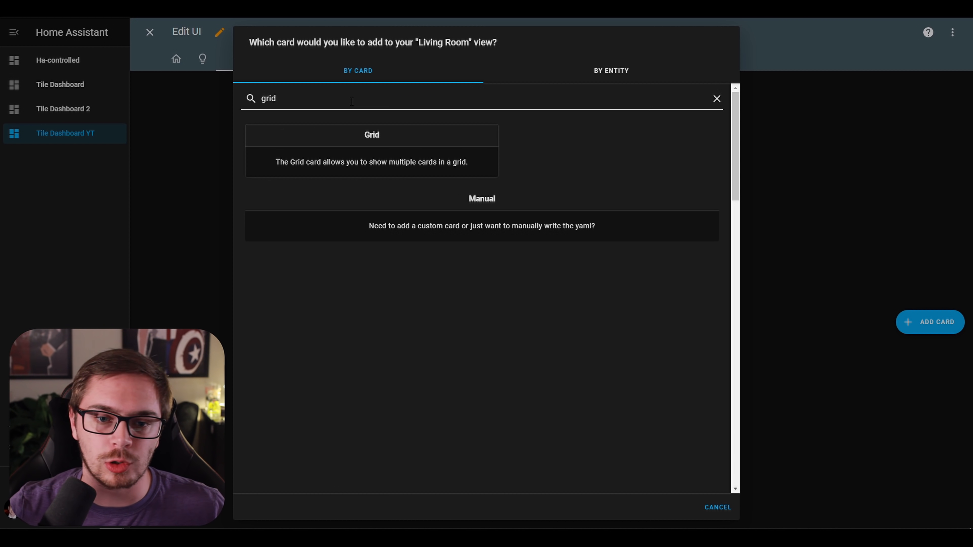
{"action": "left_click", "coordinate": [398, 145]}
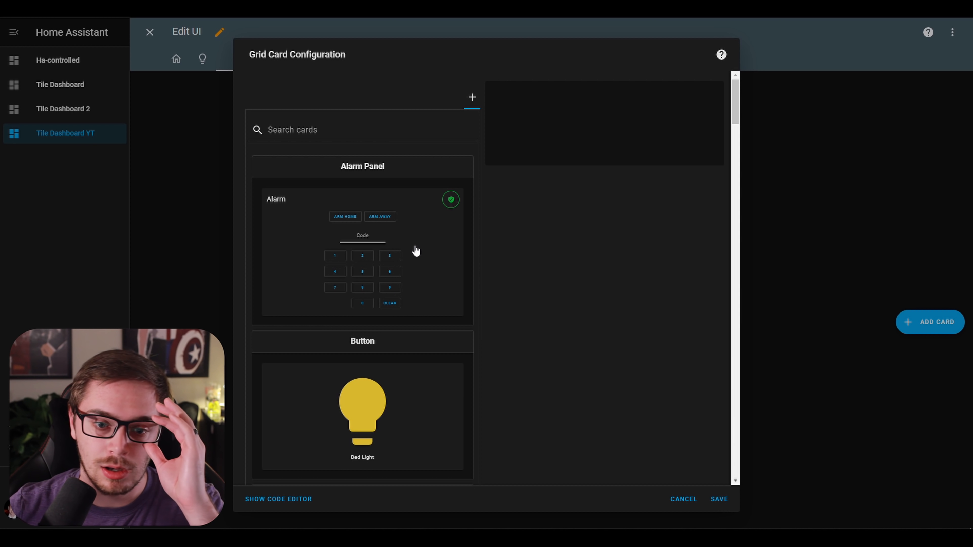
{"action": "left_click", "coordinate": [328, 137]}
{"action": "type", "text": "enti"}
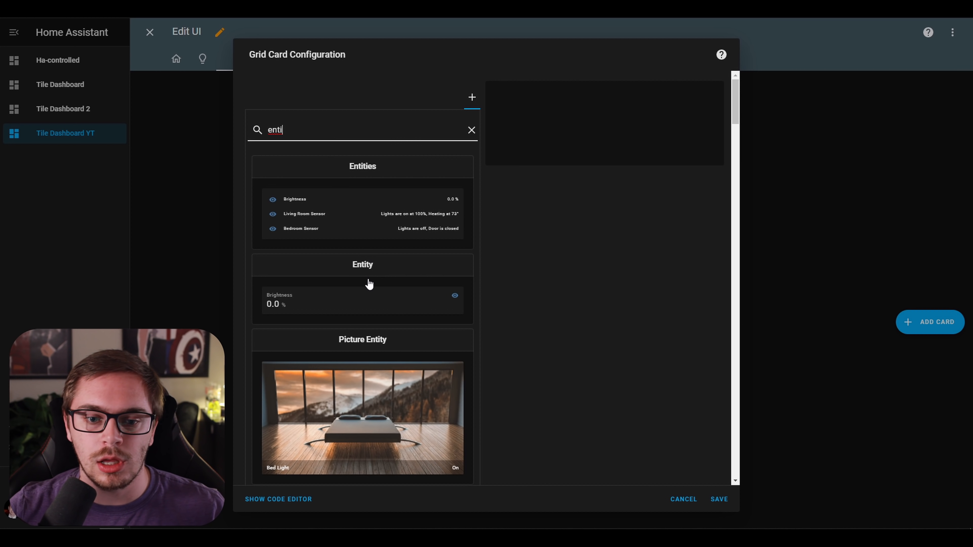
{"action": "left_click", "coordinate": [353, 306]}
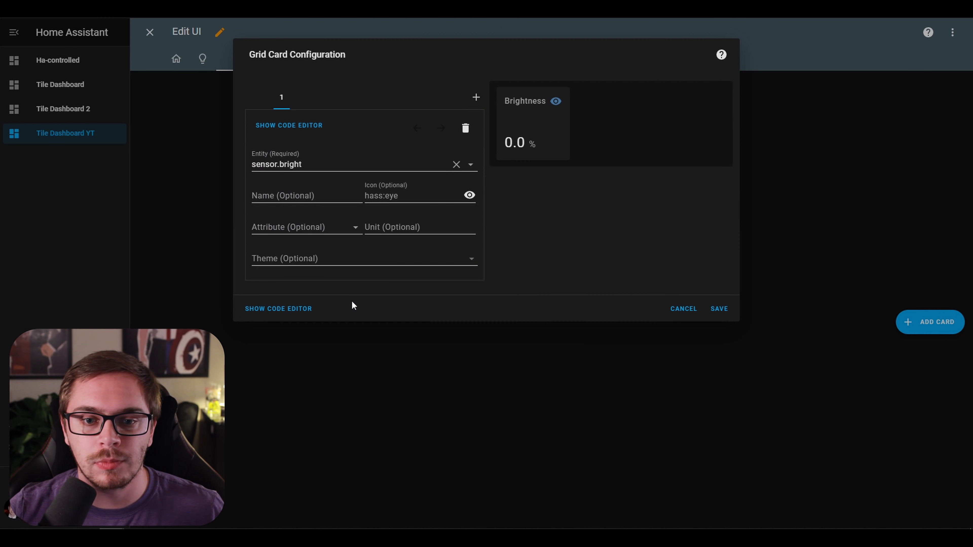
Set the Entity card's entity to climate.ecobee.
{"action": "triple_click", "coordinate": [316, 165]}
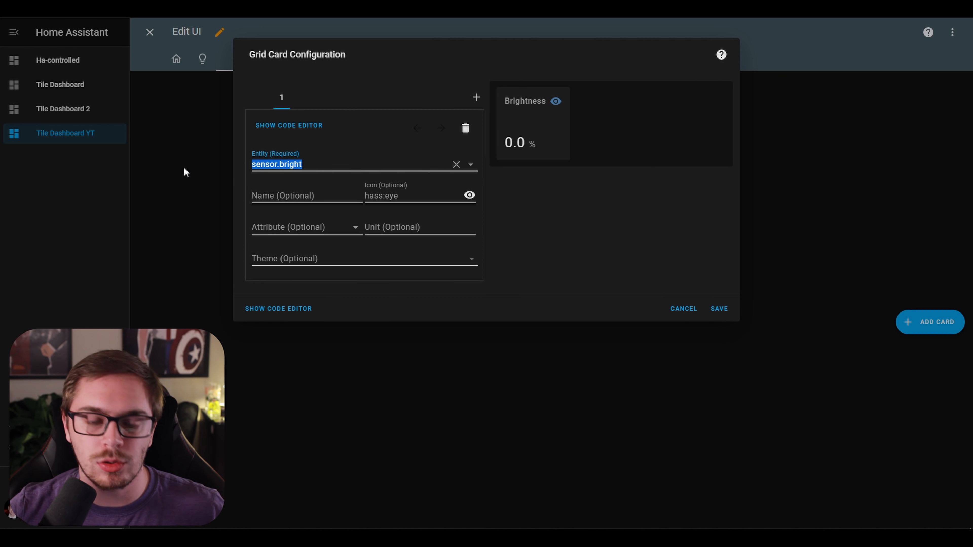
{"action": "type", "text": "ther"}
{"action": "key", "text": "BackSpace"}
{"action": "key", "text": "BackSpace"}
{"action": "key", "text": "BackSpace"}
{"action": "key", "text": "BackSpace"}
{"action": "type", "text": "climate.ecobee"}
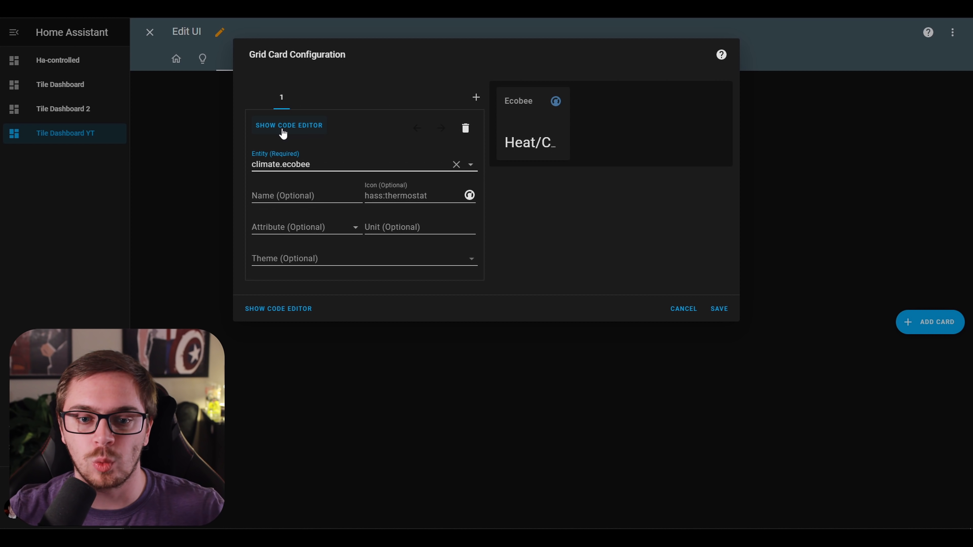
Set the thermostat grid to two columns by adding "columns: 2" to its YAML configuration.
{"action": "left_click", "coordinate": [278, 313]}
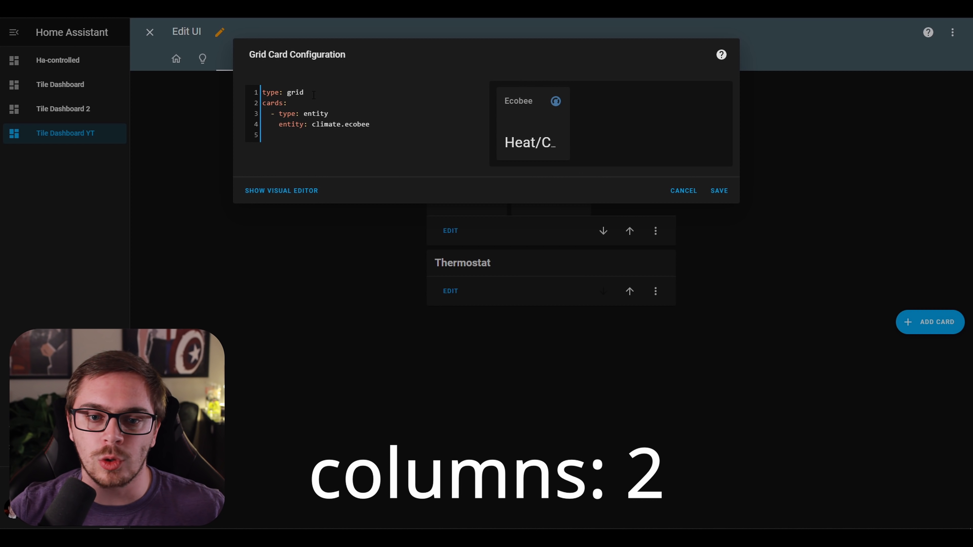
{"action": "key", "text": "Return"}
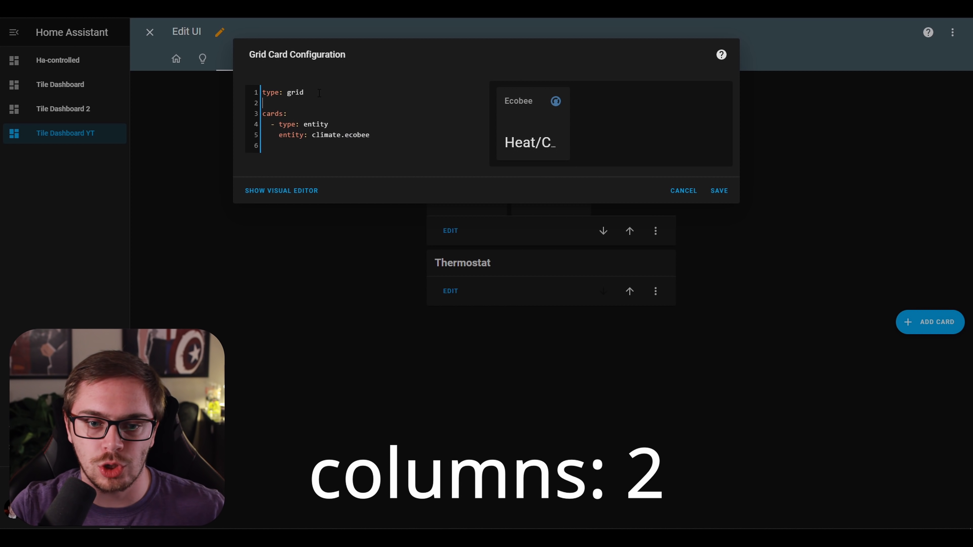
{"action": "type", "text": "columns: 2"}
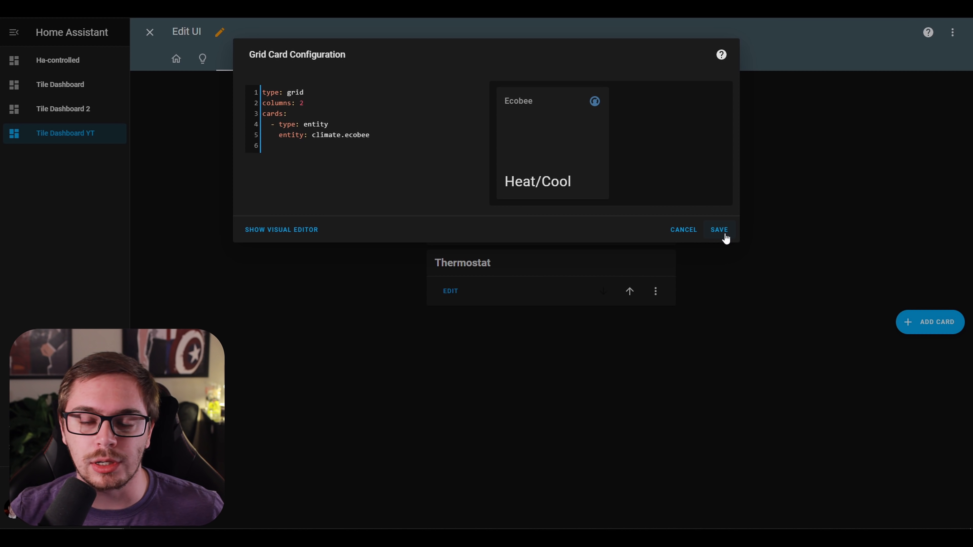
Add "square: false" to the thermostat grid's YAML below the columns line and return to the visual editor.
{"action": "key", "text": "Return"}
{"action": "type", "text": "sqaure"}
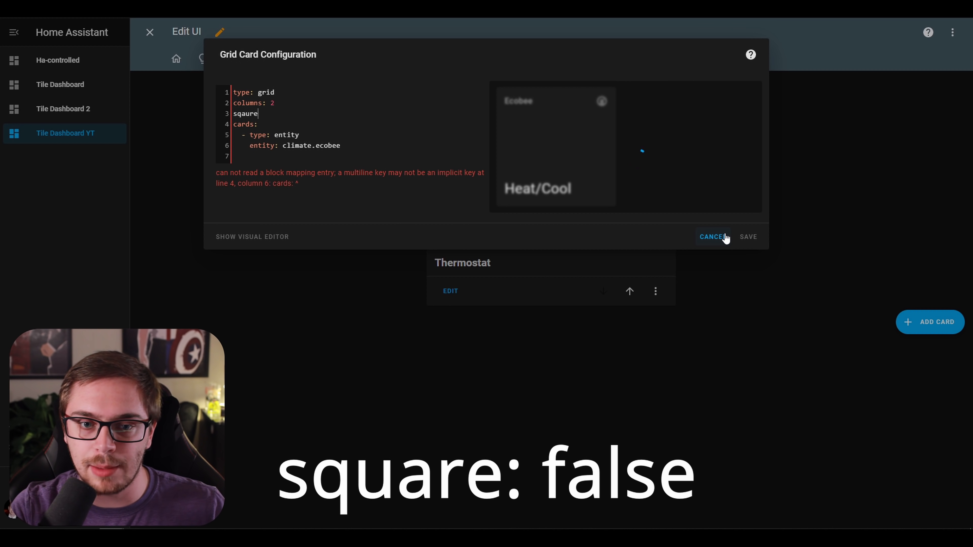
{"action": "type", "text": ":"}
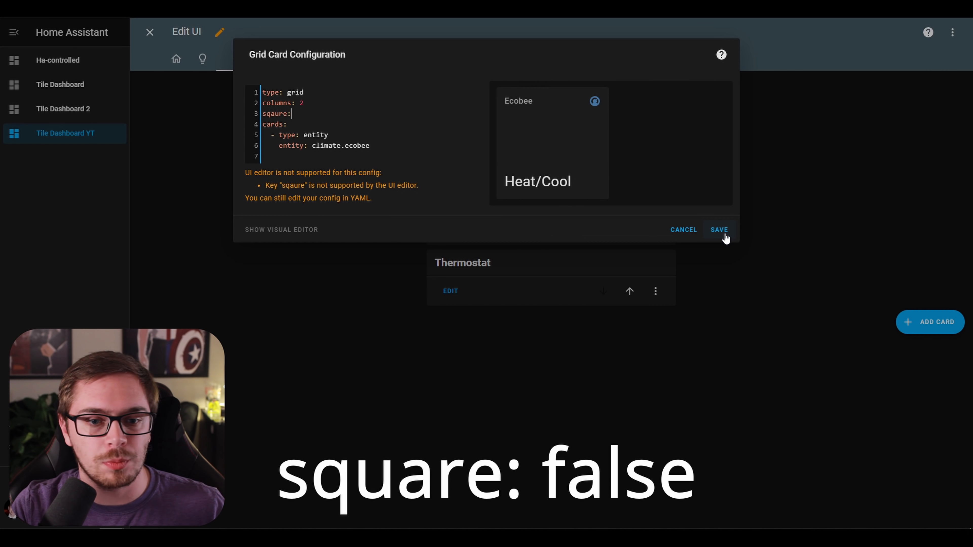
{"action": "key", "text": "BackSpace"}
{"action": "key", "text": "BackSpace"}
{"action": "key", "text": "BackSpace"}
{"action": "key", "text": "BackSpace"}
{"action": "key", "text": "BackSpace"}
{"action": "type", "text": "ua"}
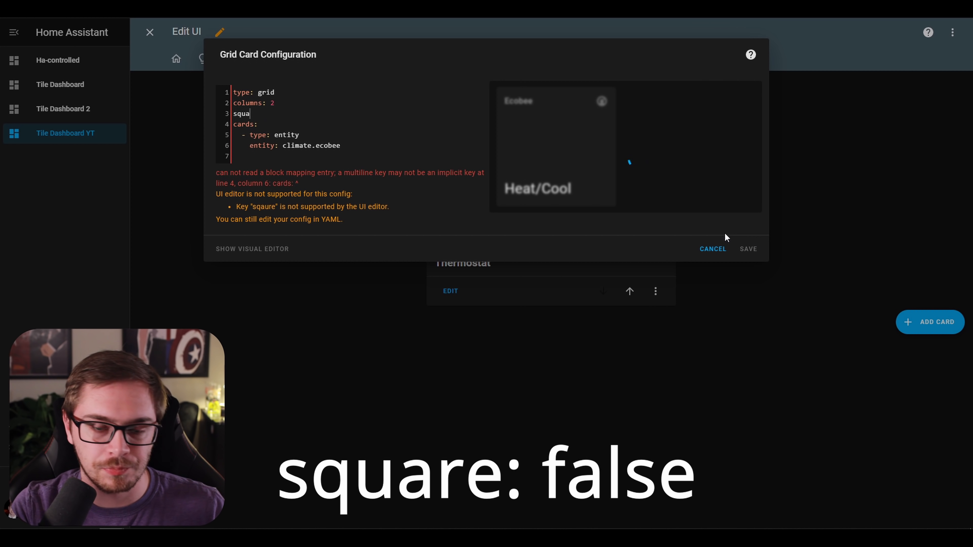
{"action": "type", "text": "re: false"}
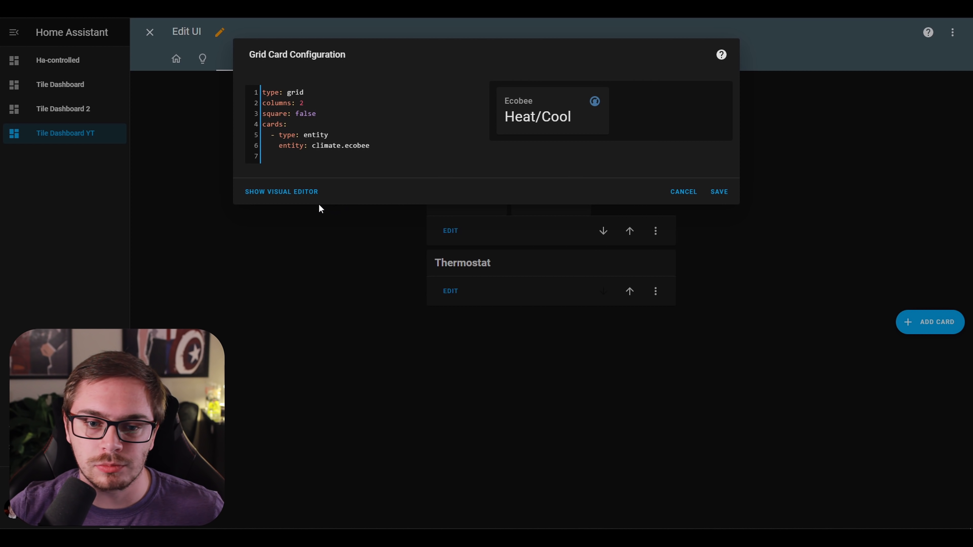
{"action": "left_click", "coordinate": [276, 192]}
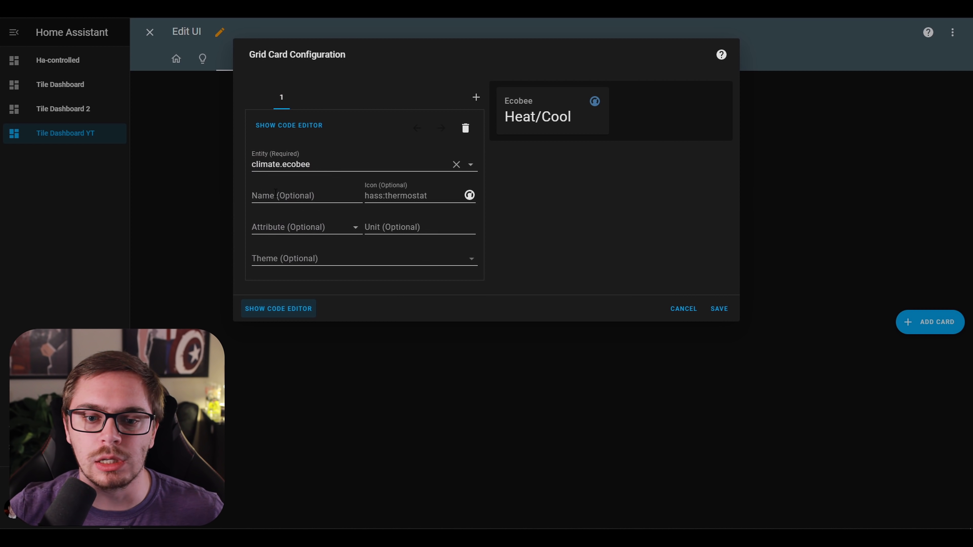
Insert a second Entity card into the thermostat grid, finding it with the card search "ent".
{"action": "left_click", "coordinate": [321, 201]}
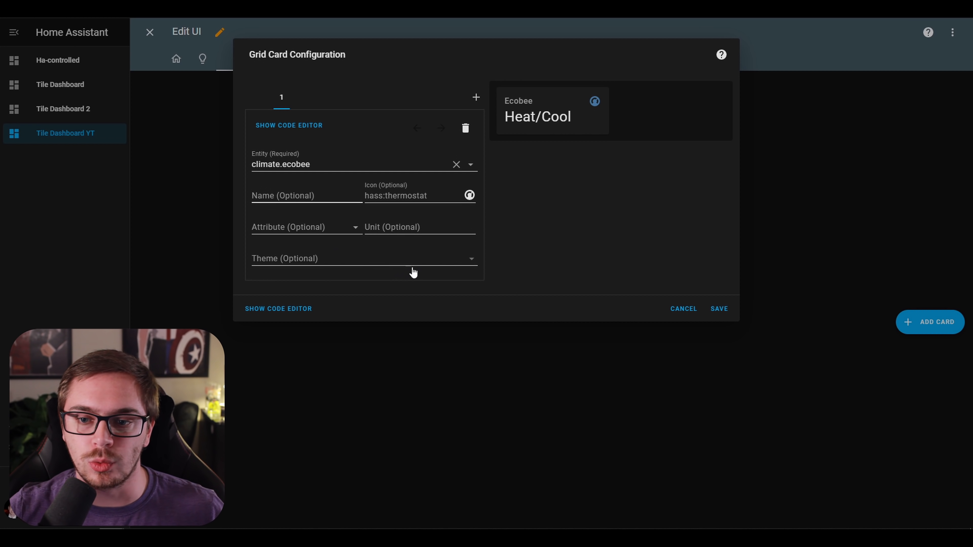
{"action": "left_click", "coordinate": [494, 258]}
{"action": "left_click", "coordinate": [476, 97]}
{"action": "left_click", "coordinate": [414, 132]}
{"action": "type", "text": "ent"}
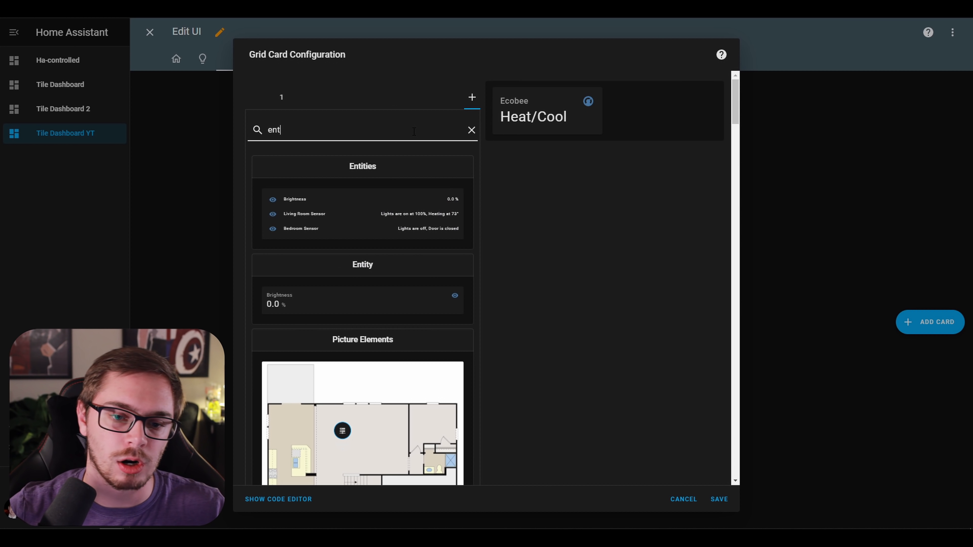
{"action": "left_click", "coordinate": [398, 302]}
Set the second Entity card's entity to climate.ecobee.
{"action": "left_click_drag", "start_coordinate": [330, 165], "coordinate": [180, 164]}
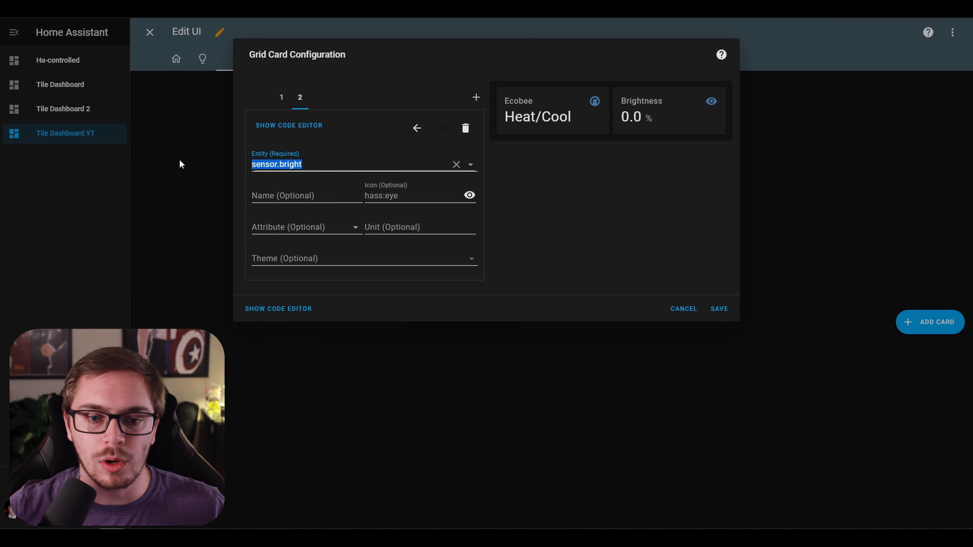
{"action": "type", "text": "ecobee"}
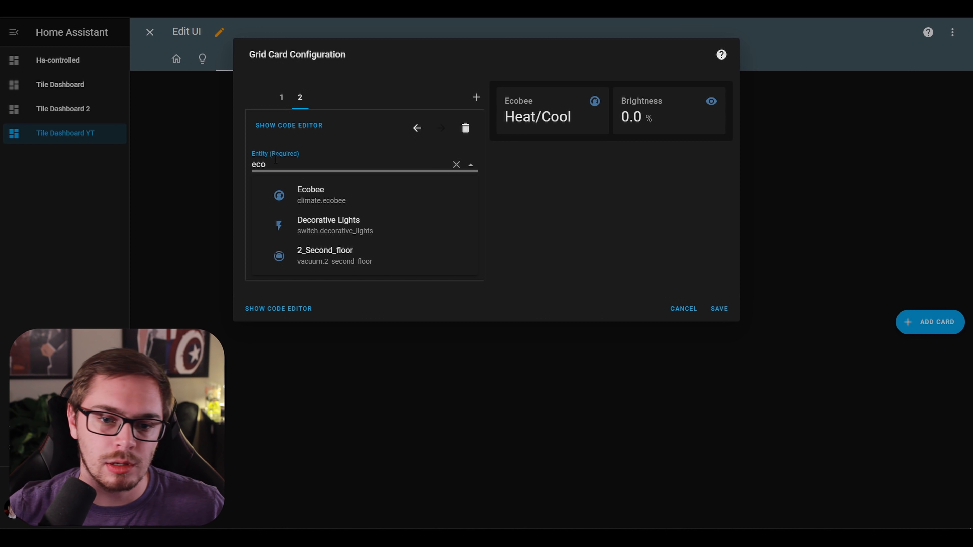
{"action": "left_click", "coordinate": [339, 193]}
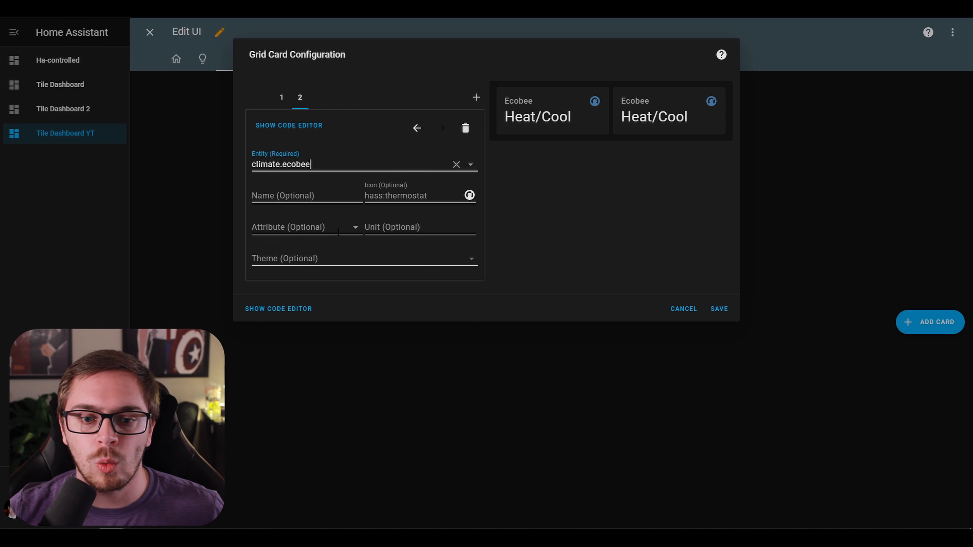
Give the second Entity card the Current temperature attribute with the unit "degrees", saving the grid and finishing the view's editing.
{"action": "left_click", "coordinate": [330, 229]}
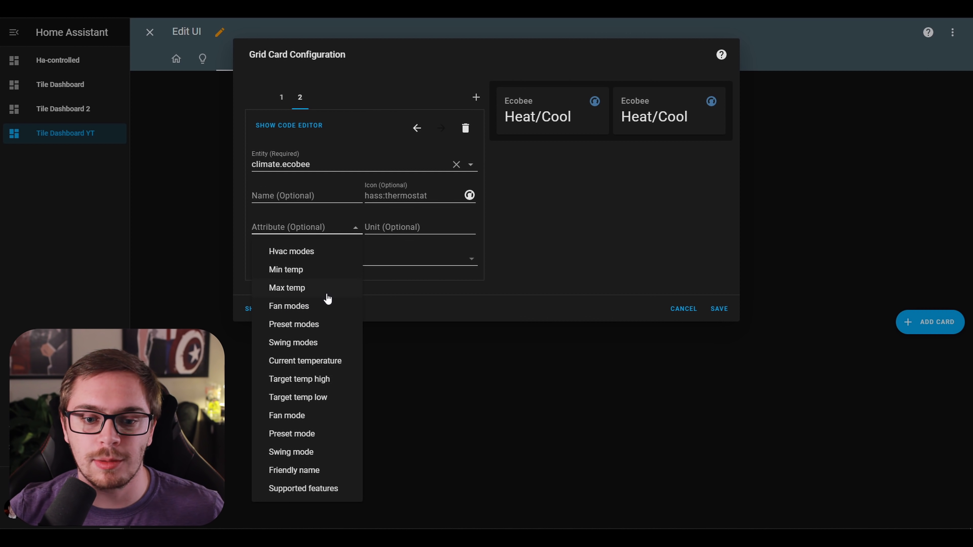
{"action": "left_click", "coordinate": [334, 367]}
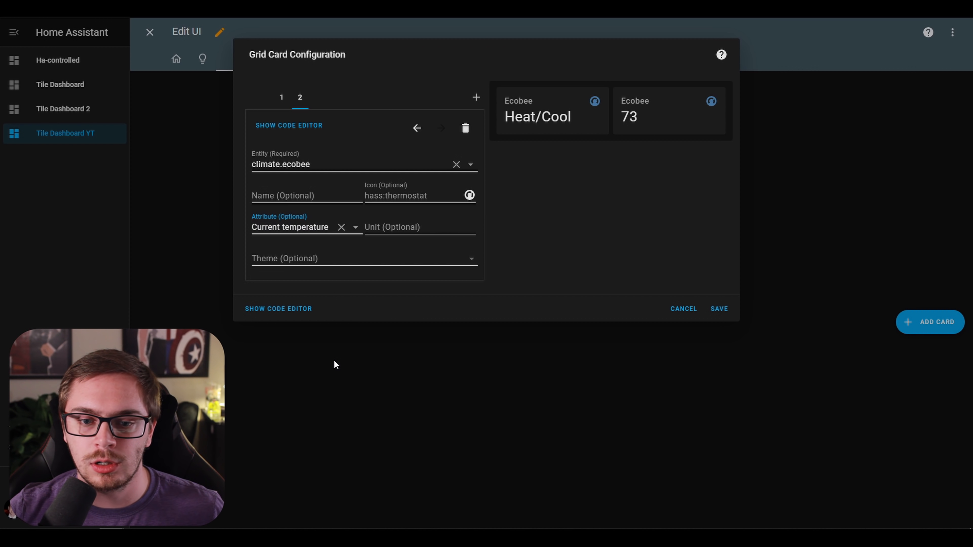
{"action": "left_click", "coordinate": [402, 226]}
{"action": "type", "text": "degrees"}
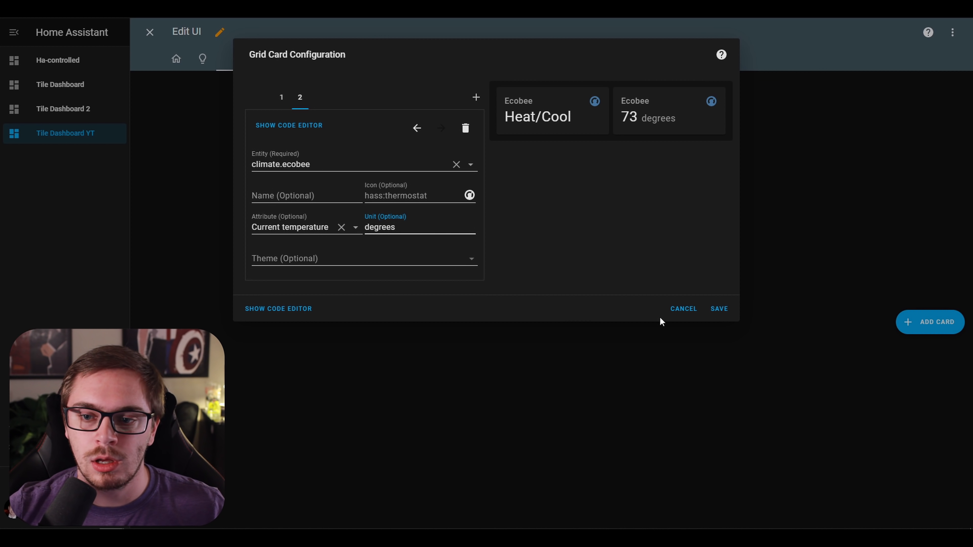
{"action": "left_click", "coordinate": [719, 309]}
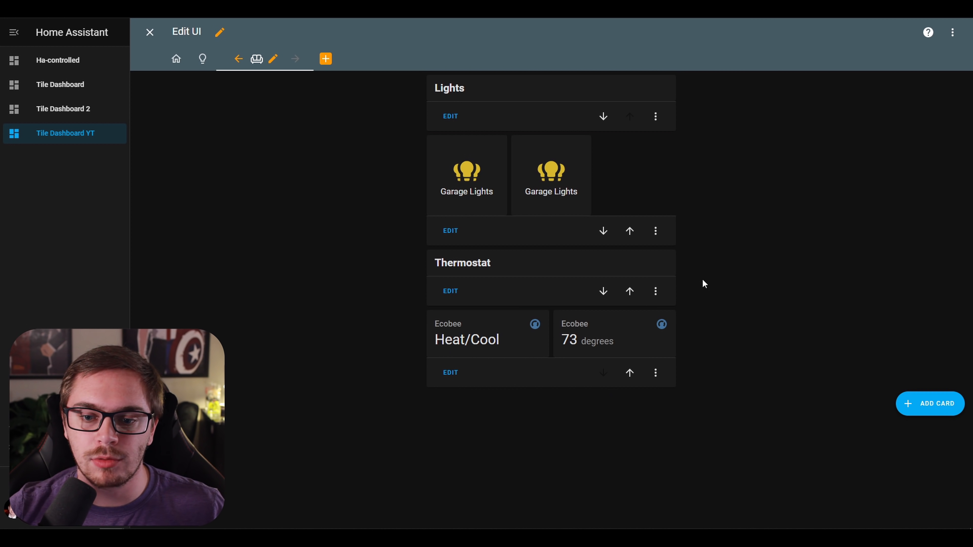
{"action": "left_click", "coordinate": [149, 32]}
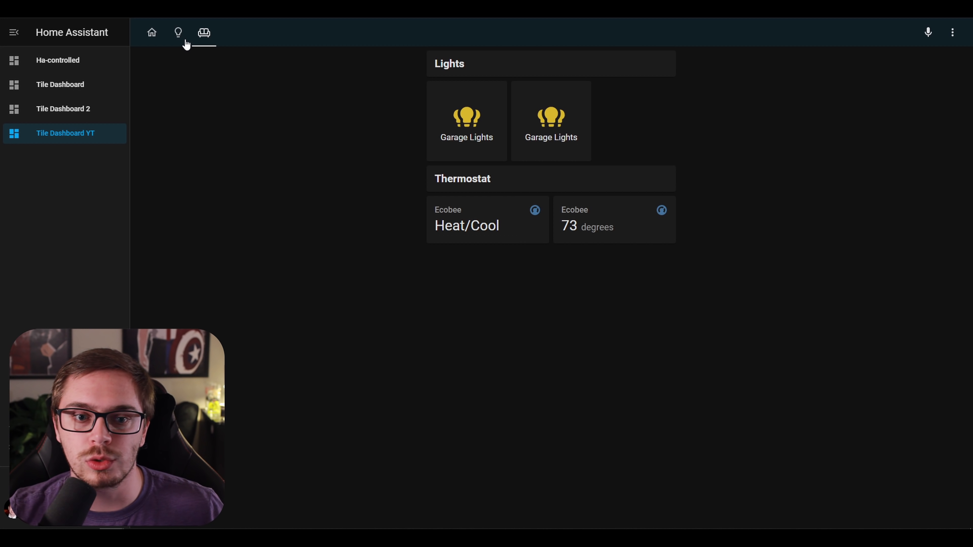
Add a new Grid card to the Home view, using the card search "grid", and fill it with six light.bed_light button cards.
{"action": "left_click", "coordinate": [159, 42]}
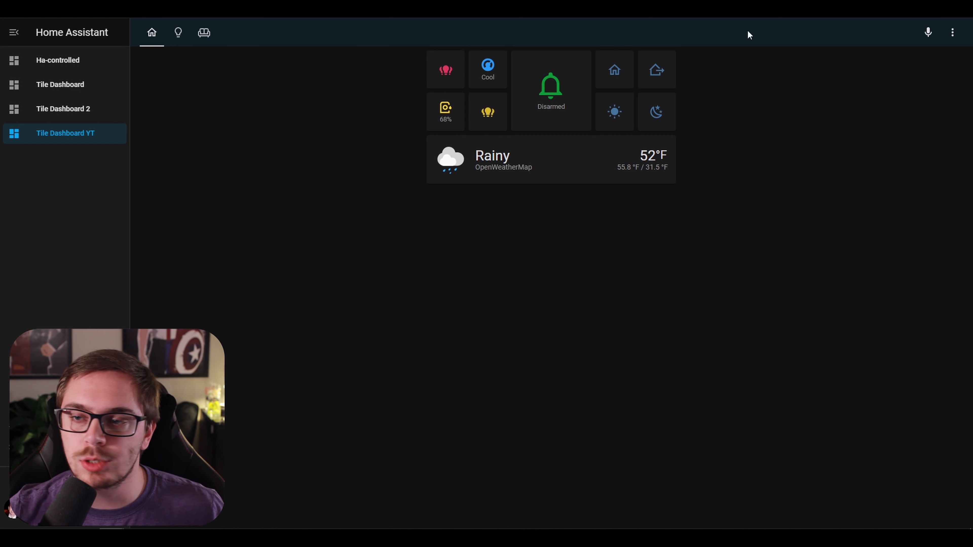
{"action": "left_click", "coordinate": [953, 32]}
{"action": "left_click", "coordinate": [941, 61]}
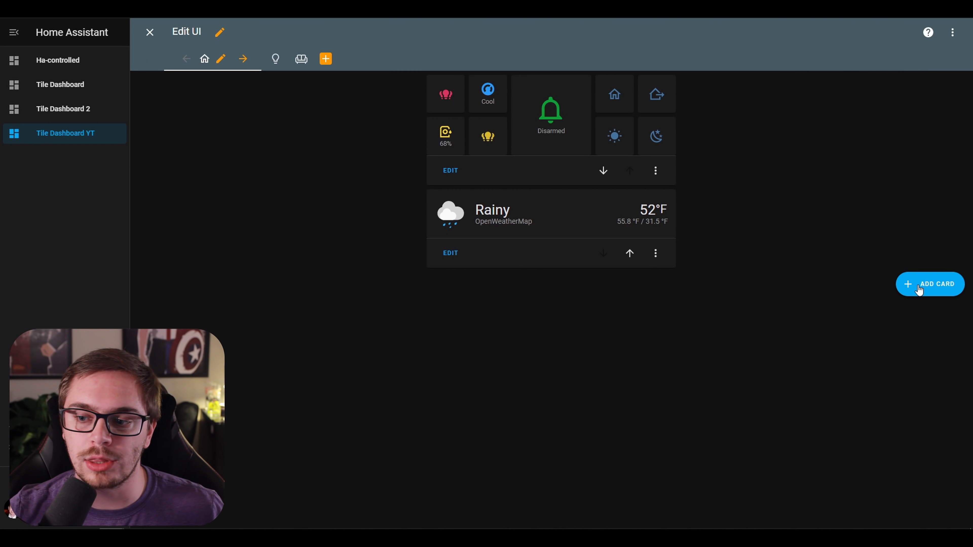
{"action": "left_click", "coordinate": [937, 297]}
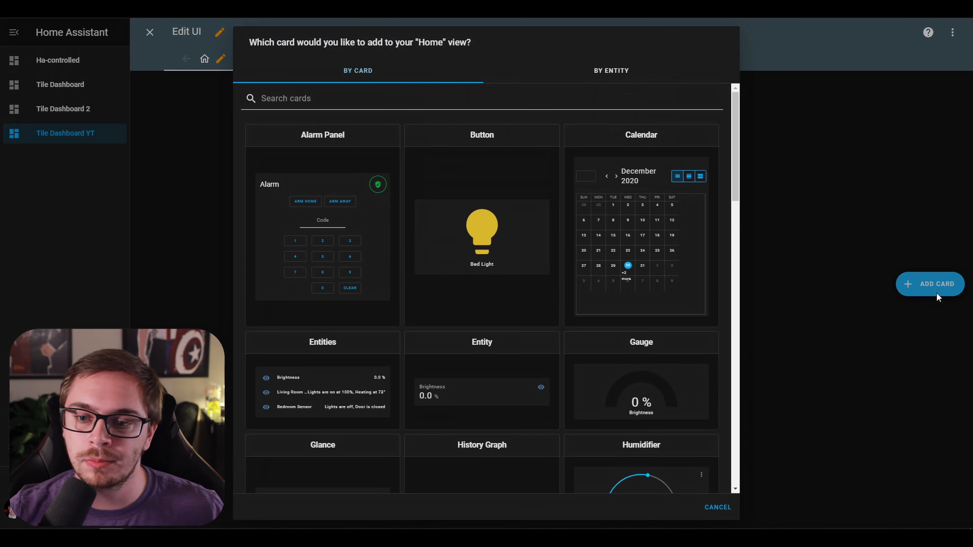
{"action": "left_click", "coordinate": [366, 91]}
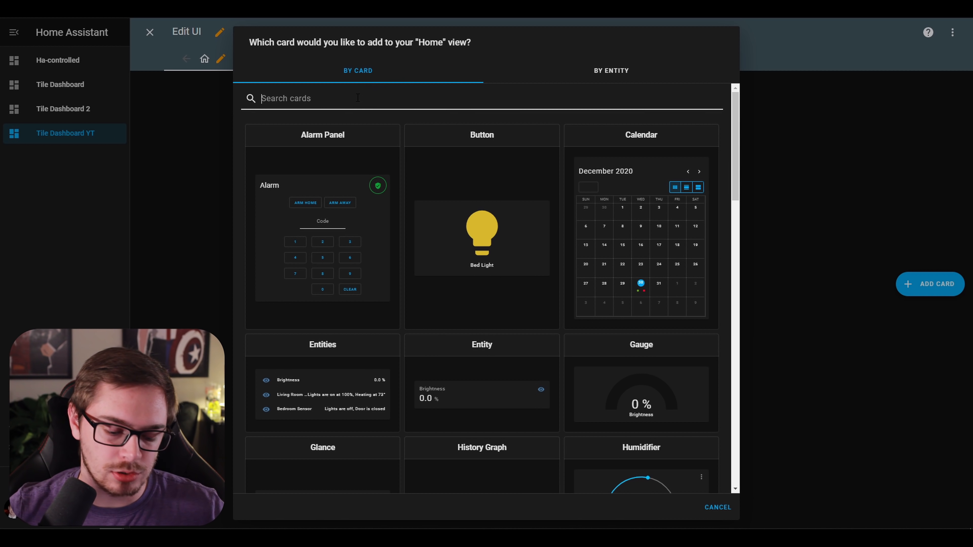
{"action": "type", "text": "grid"}
{"action": "left_click", "coordinate": [353, 145]}
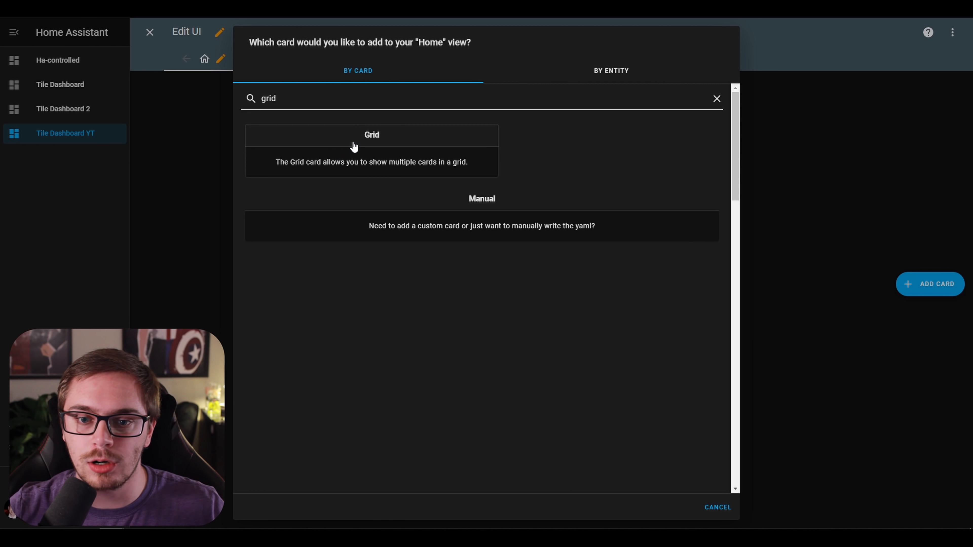
{"action": "left_click", "coordinate": [397, 393]}
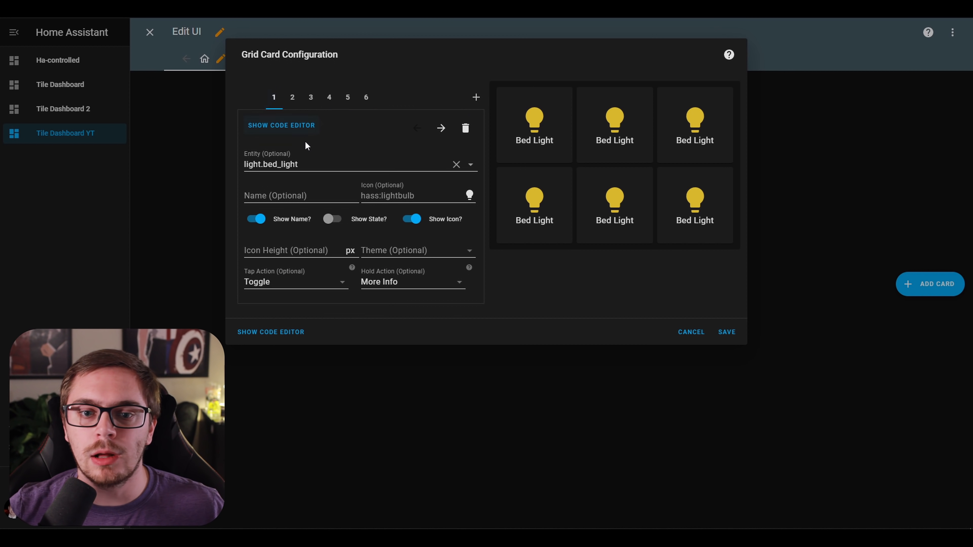
Set the first button card's entity to light.living_room_lights.
{"action": "left_click_drag", "start_coordinate": [300, 164], "coordinate": [181, 164]}
{"action": "type", "text": "li"}
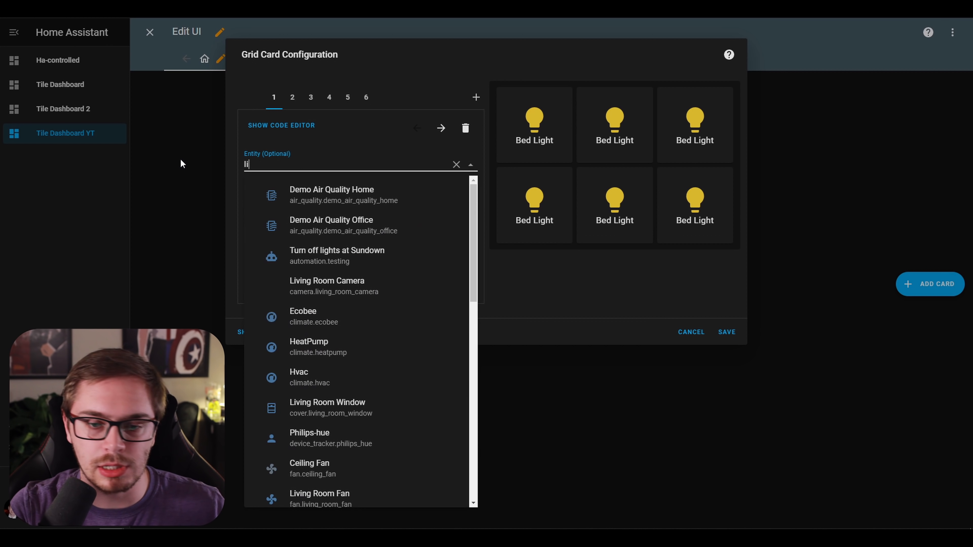
{"action": "type", "text": "ght."}
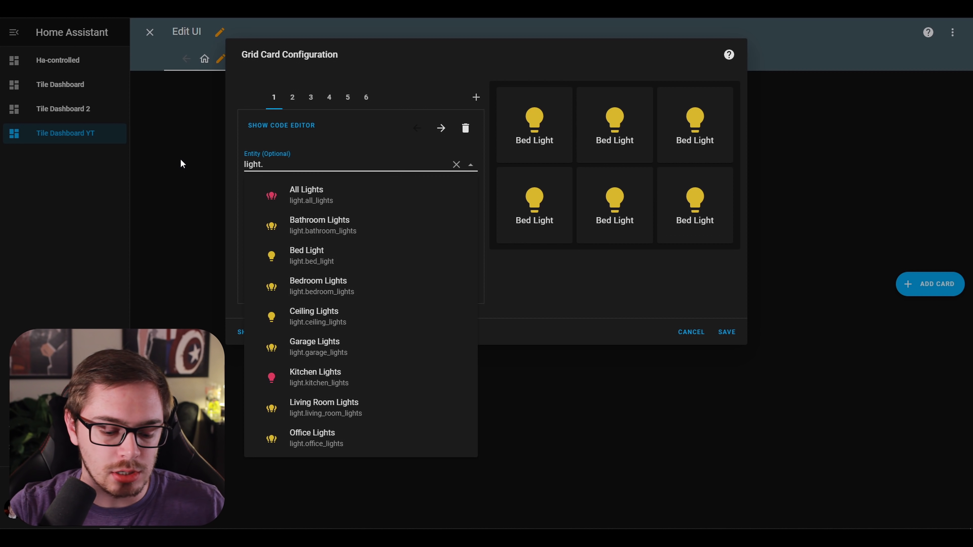
{"action": "type", "text": "k"}
{"action": "key", "text": "BackSpace"}
{"action": "type", "text": "living_room_lights"}
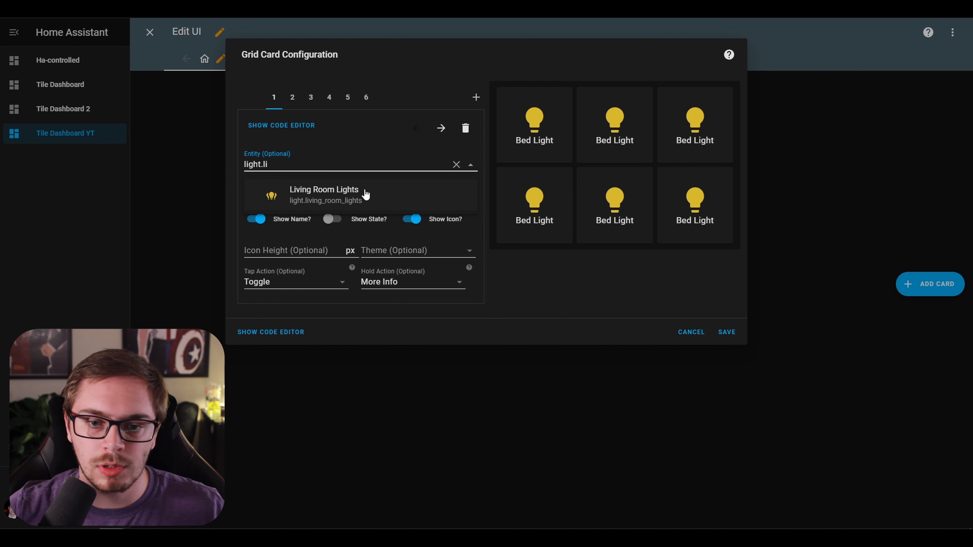
{"action": "left_click", "coordinate": [363, 193]}
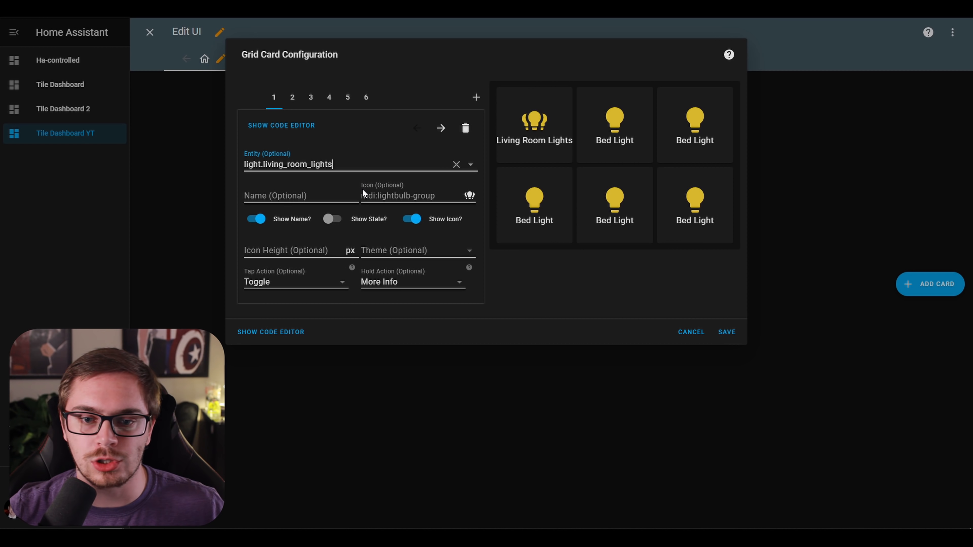
Hide the living room button's name and set its icon to mdi:sofa-outline.
{"action": "left_click", "coordinate": [260, 220]}
{"action": "left_click", "coordinate": [410, 198]}
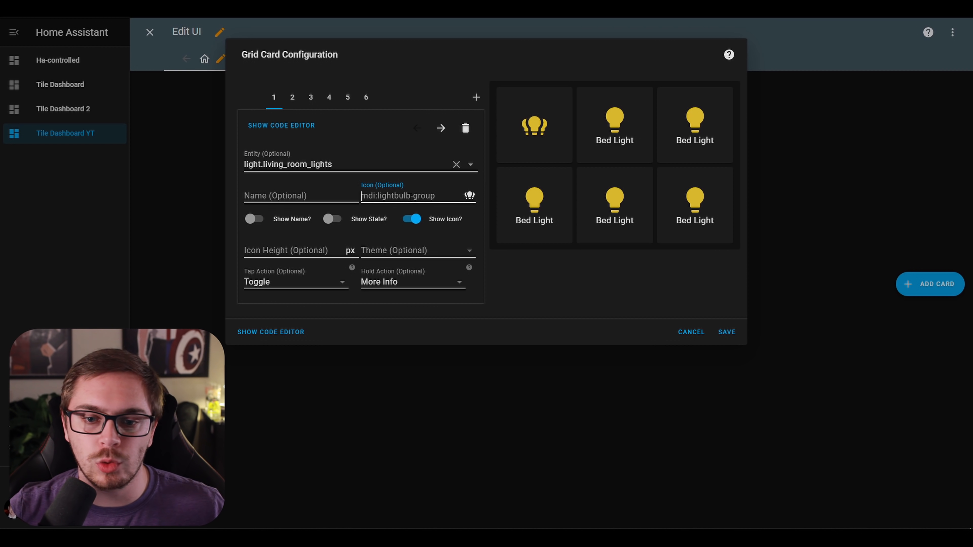
{"action": "key", "text": "ctrl+a"}
{"action": "type", "text": "md"}
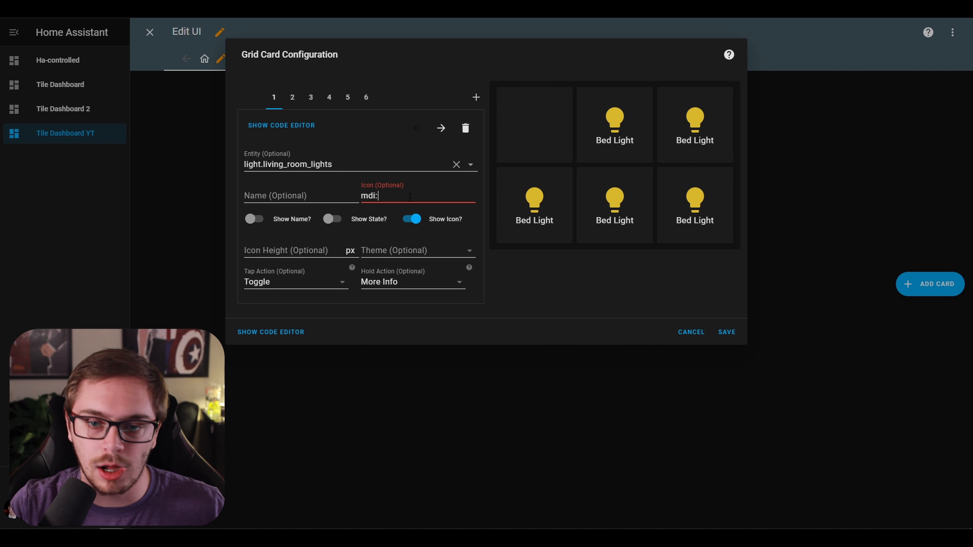
{"action": "type", "text": "i:sofa-outline"}
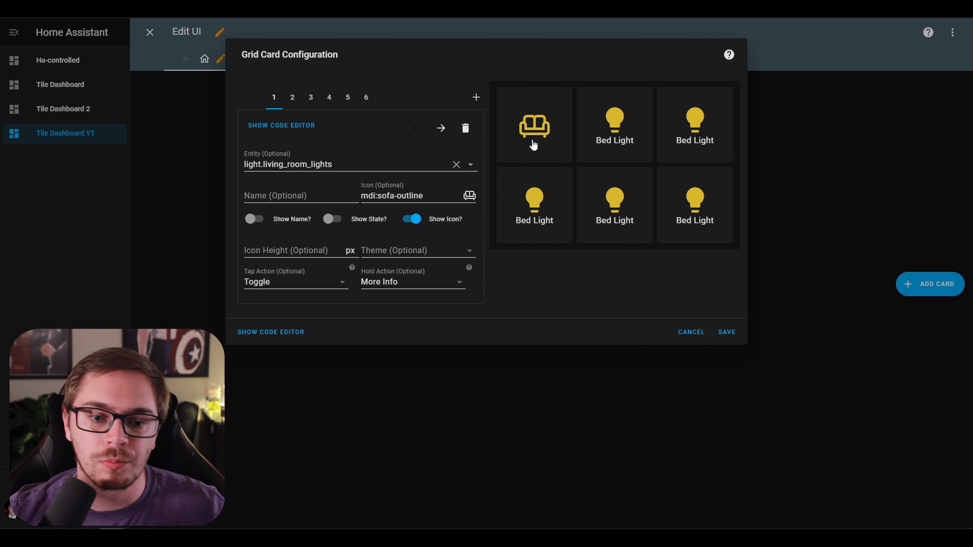
Set the living room button's hold action to Toggle and its tap action to Navigate.
{"action": "left_click", "coordinate": [415, 286]}
{"action": "left_click", "coordinate": [427, 330]}
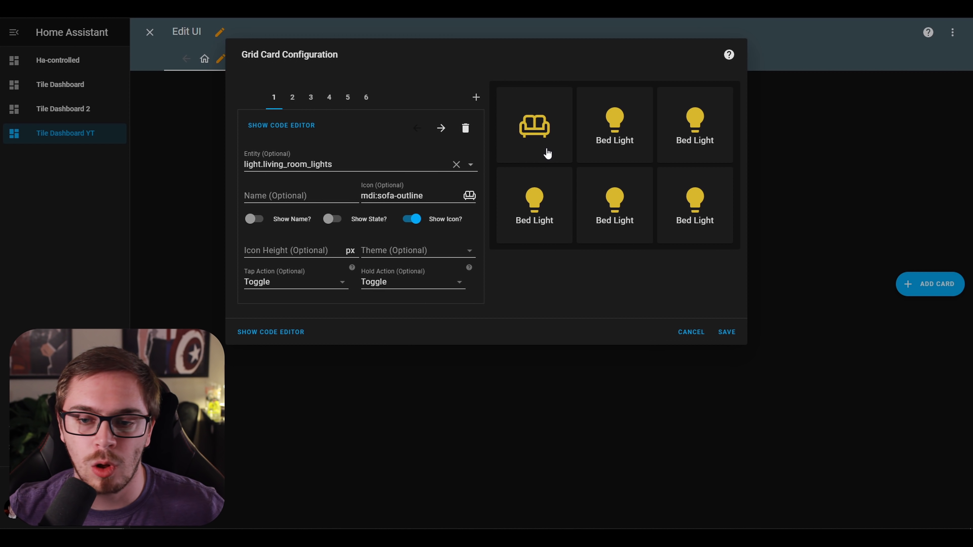
{"action": "left_click", "coordinate": [306, 283]}
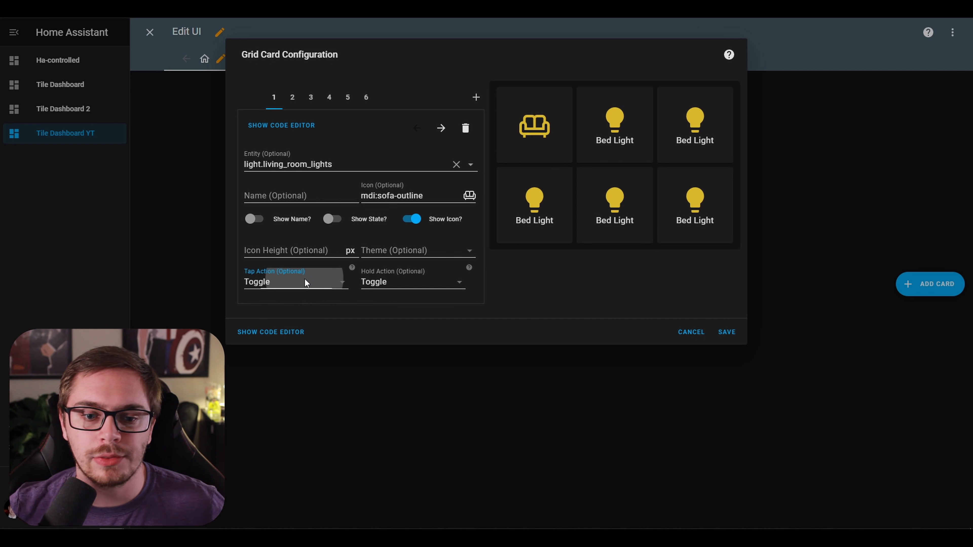
{"action": "left_click", "coordinate": [323, 361]}
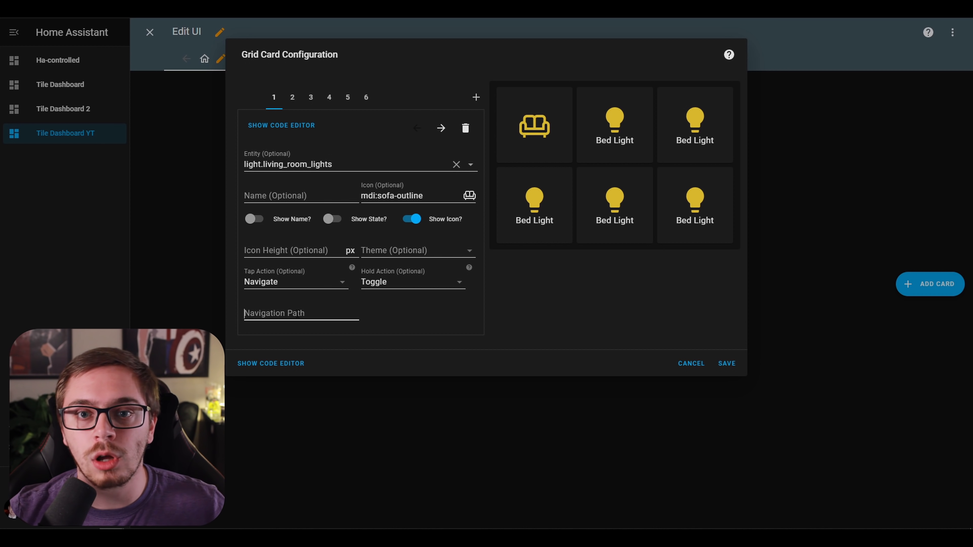
Enter living-room as the navigation path for the living room button.
{"action": "left_click", "coordinate": [298, 313]}
{"action": "type", "text": "lving"}
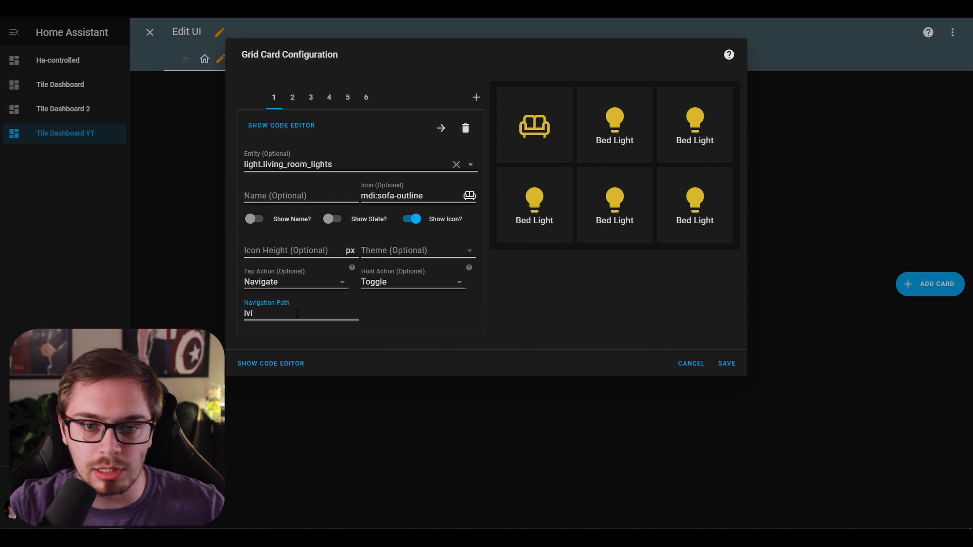
{"action": "key", "text": "BackSpace"}
{"action": "type", "text": "iving-room"}
{"action": "left_click", "coordinate": [538, 315]}
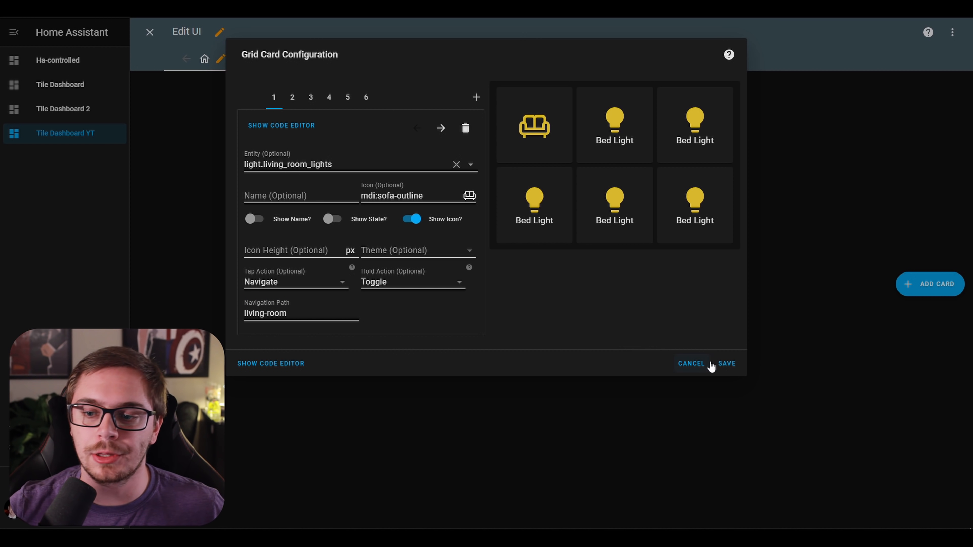
Save the new grid in the Home view, leave edit mode and test the sofa button's navigation.
{"action": "left_click", "coordinate": [720, 363]}
{"action": "left_click", "coordinate": [146, 33]}
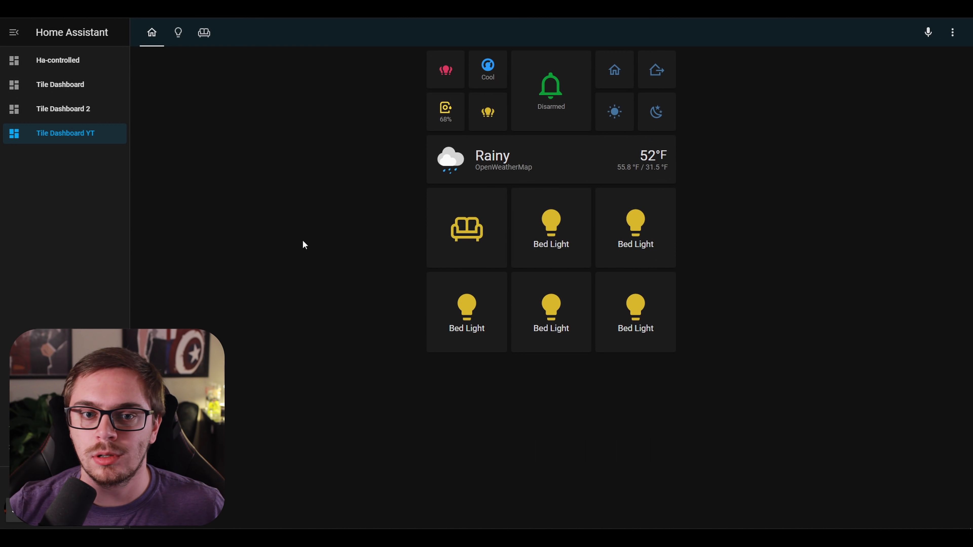
{"action": "left_click", "coordinate": [482, 247]}
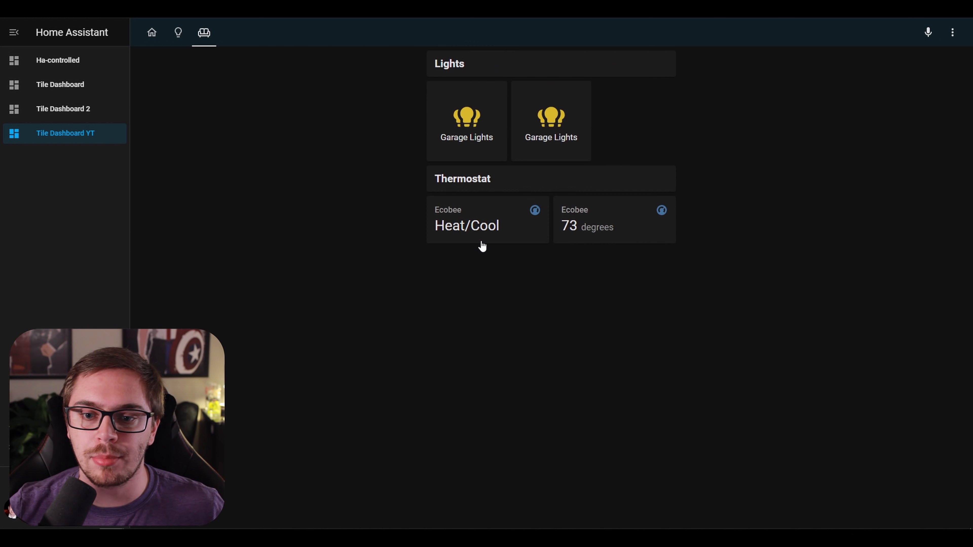